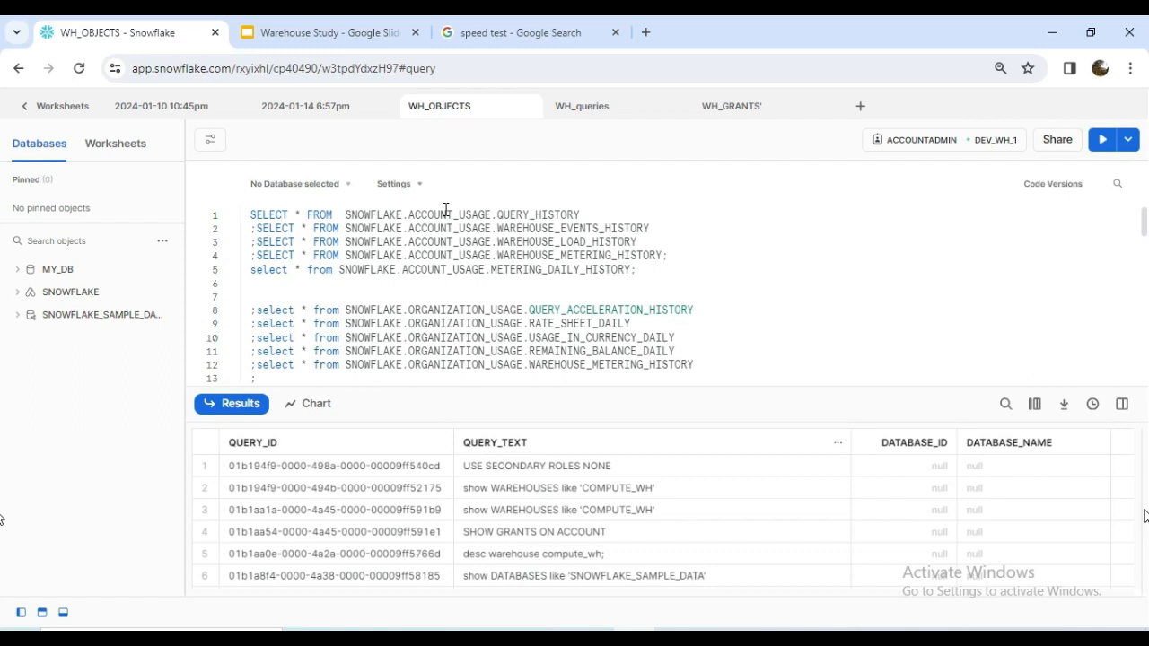
Review the Warehouse Monitoring Objects slide in the Warehouse Study presentation, then return to the WH_OBJECTS worksheet in Snowflake.
click(290, 34)
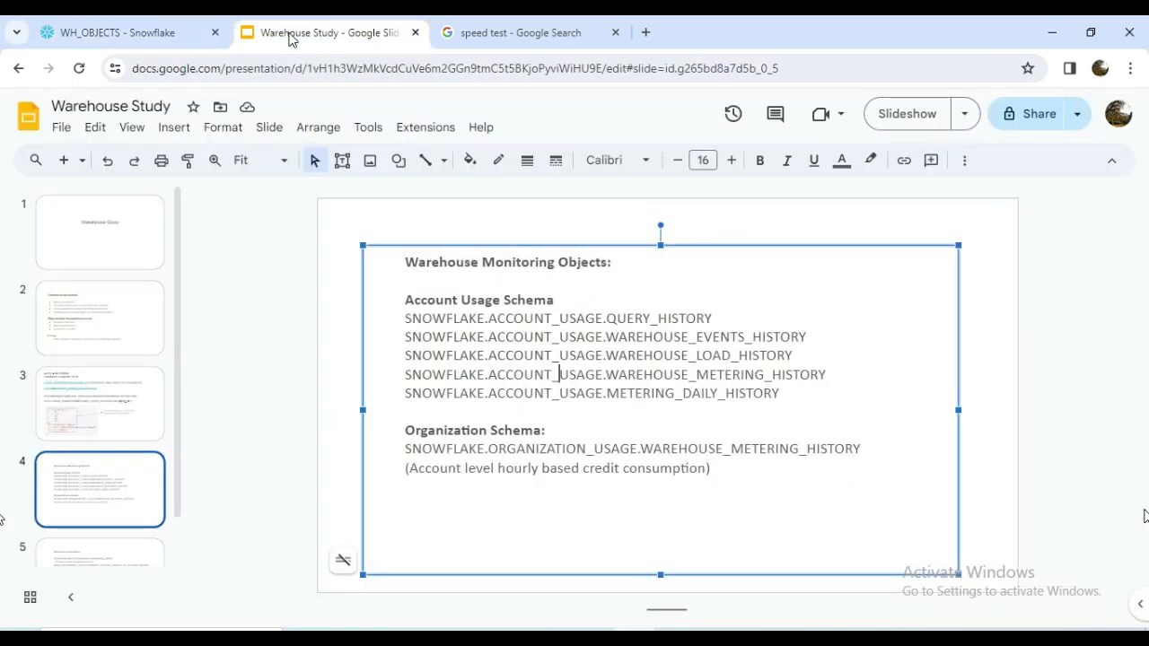
click(516, 319)
click(131, 41)
Expand the SNOWFLAKE database in the object browser and widen the browser so its schema names can be read in full.
mouse_move(59, 297)
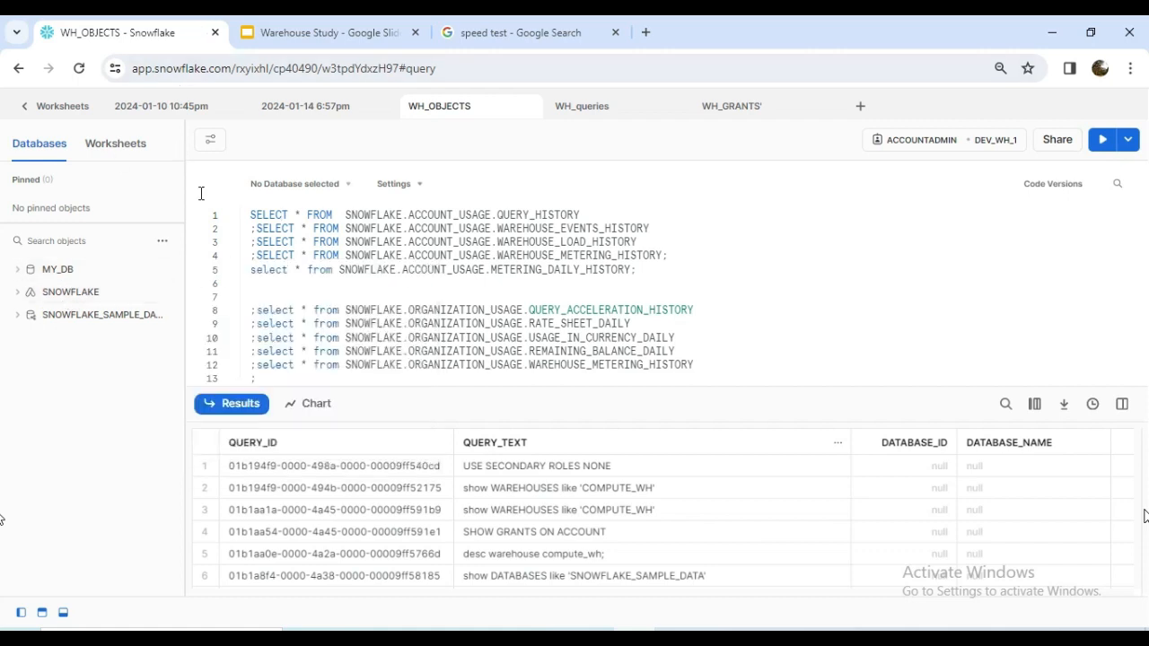
mouse_move(73, 323)
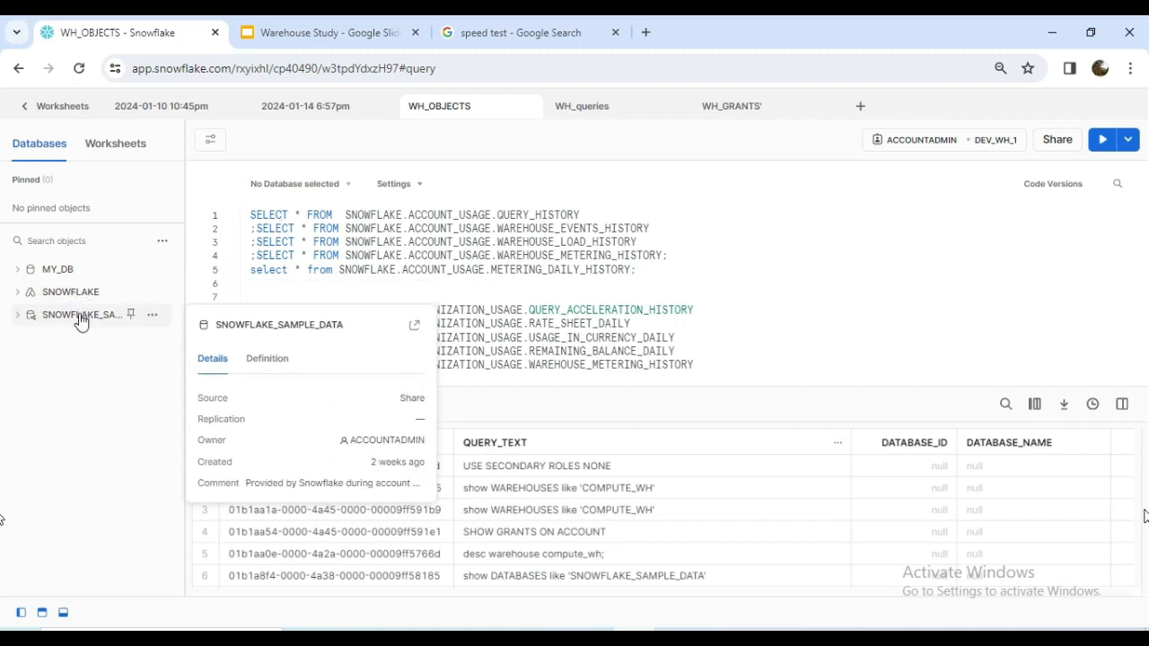
click(14, 297)
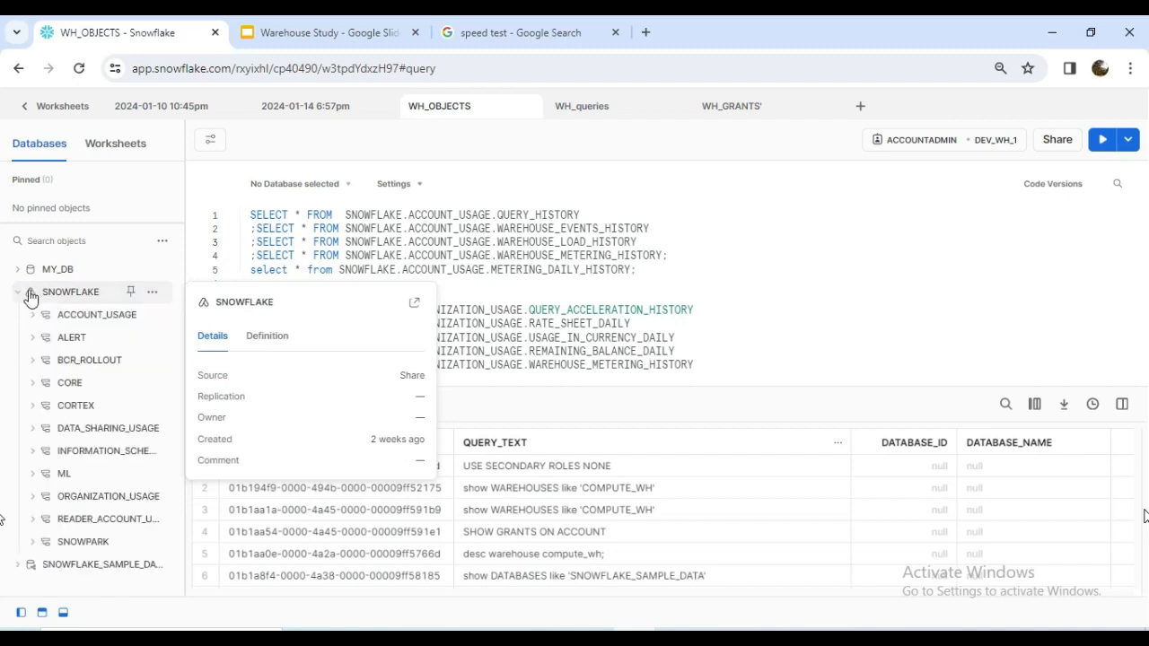
mouse_move(76, 312)
drag(185, 302, 289, 303)
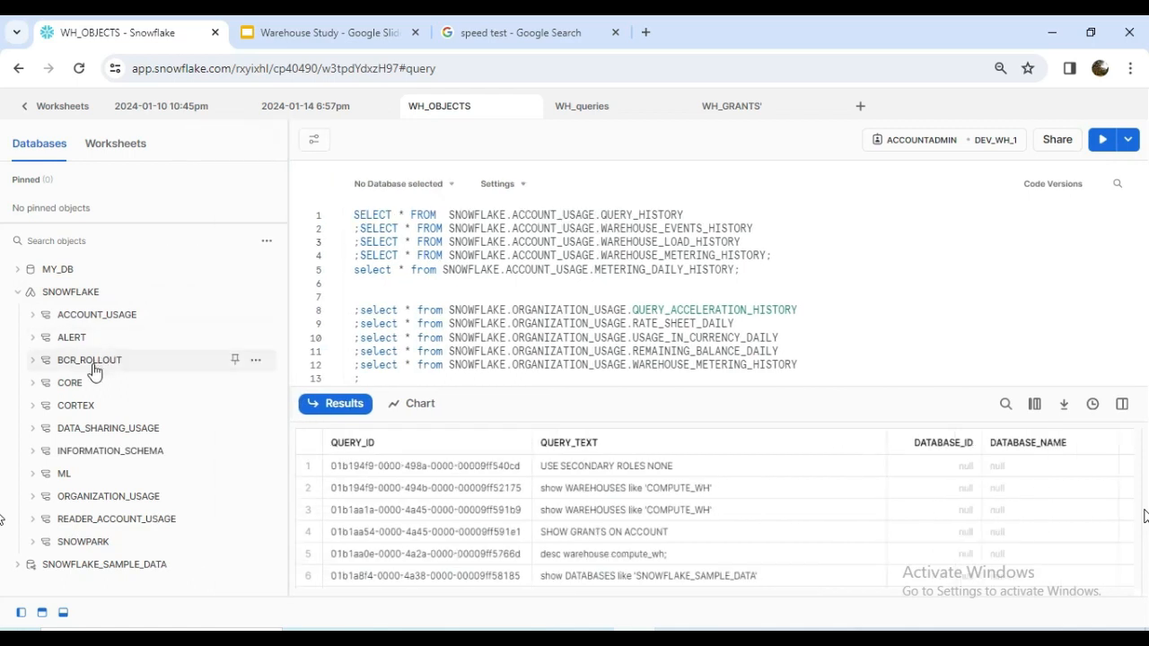
mouse_move(103, 386)
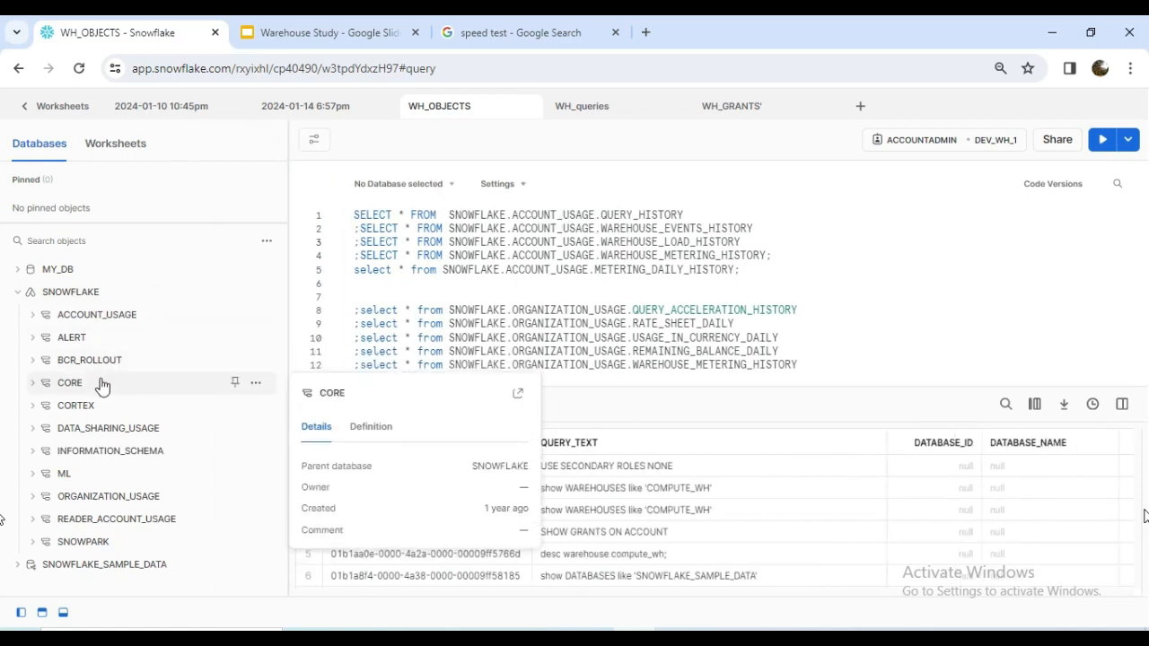
mouse_move(96, 506)
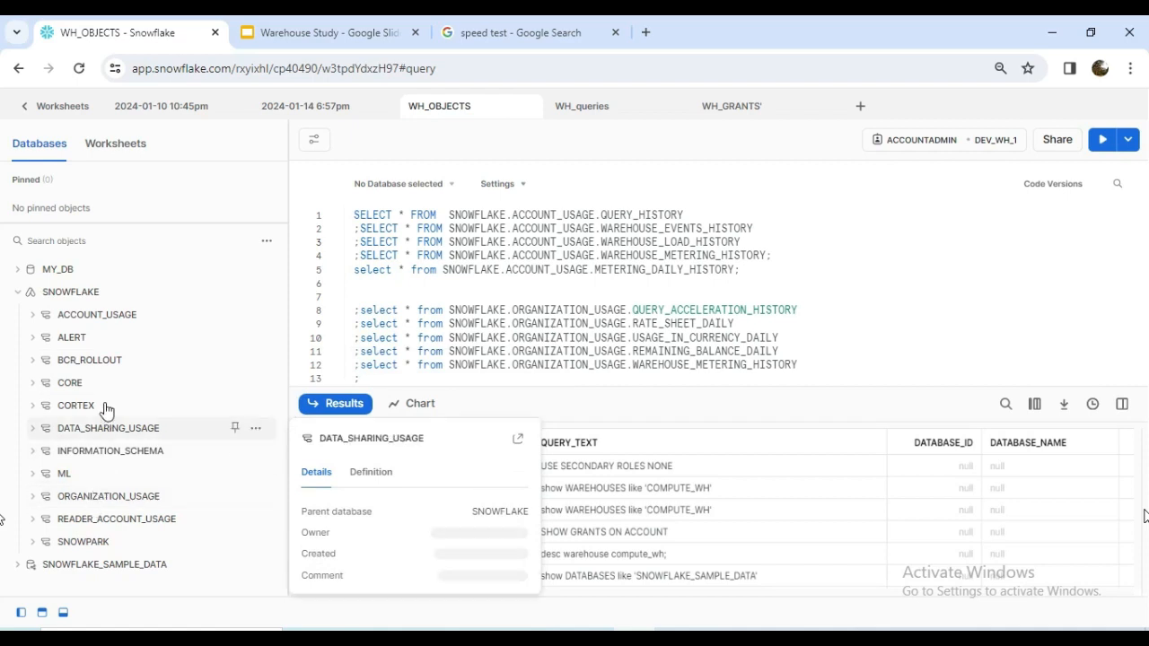
mouse_move(100, 325)
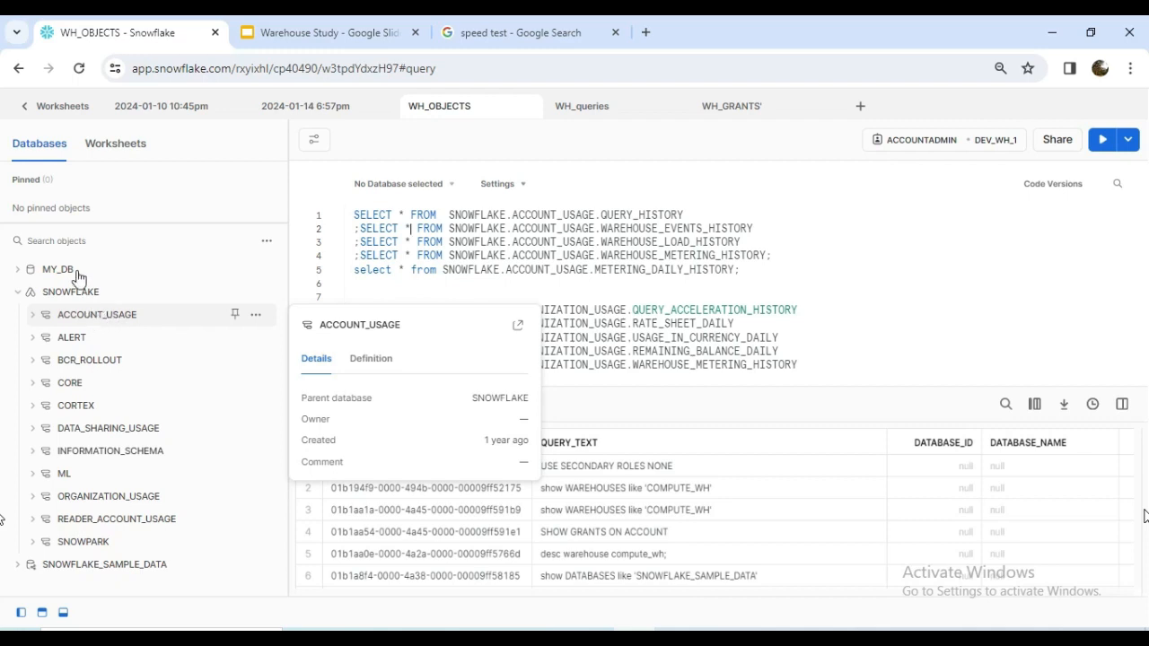
Expand the ORGANIZATION_USAGE schema and look through its list of views.
click(121, 505)
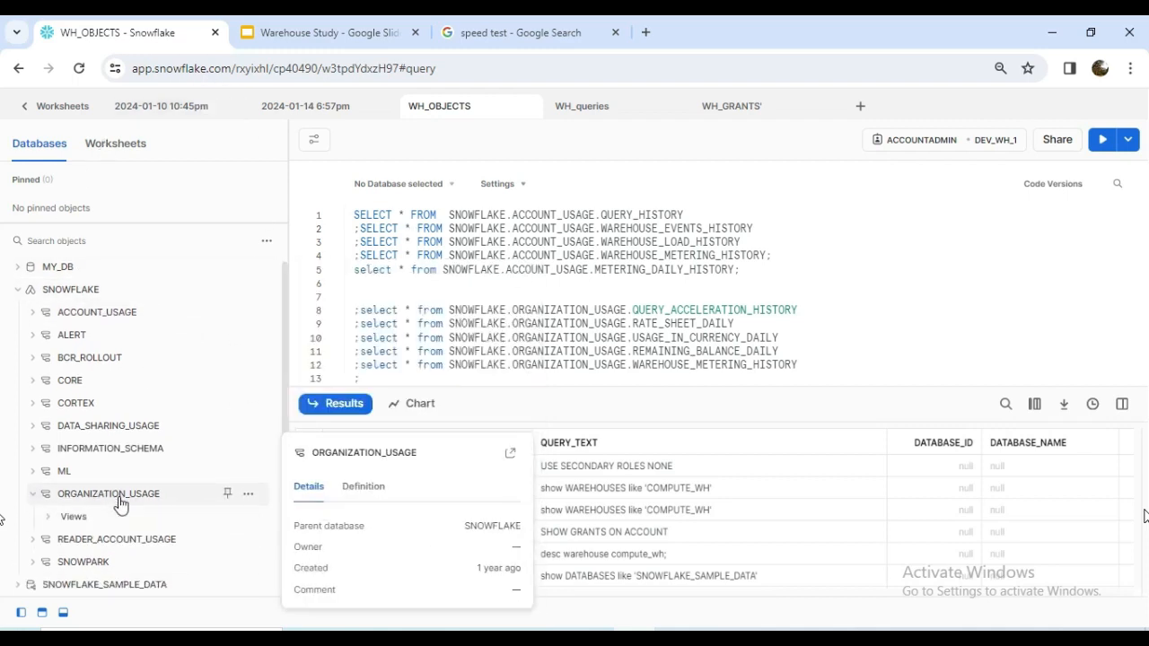
click(108, 517)
scroll(115, 507, down, 3)
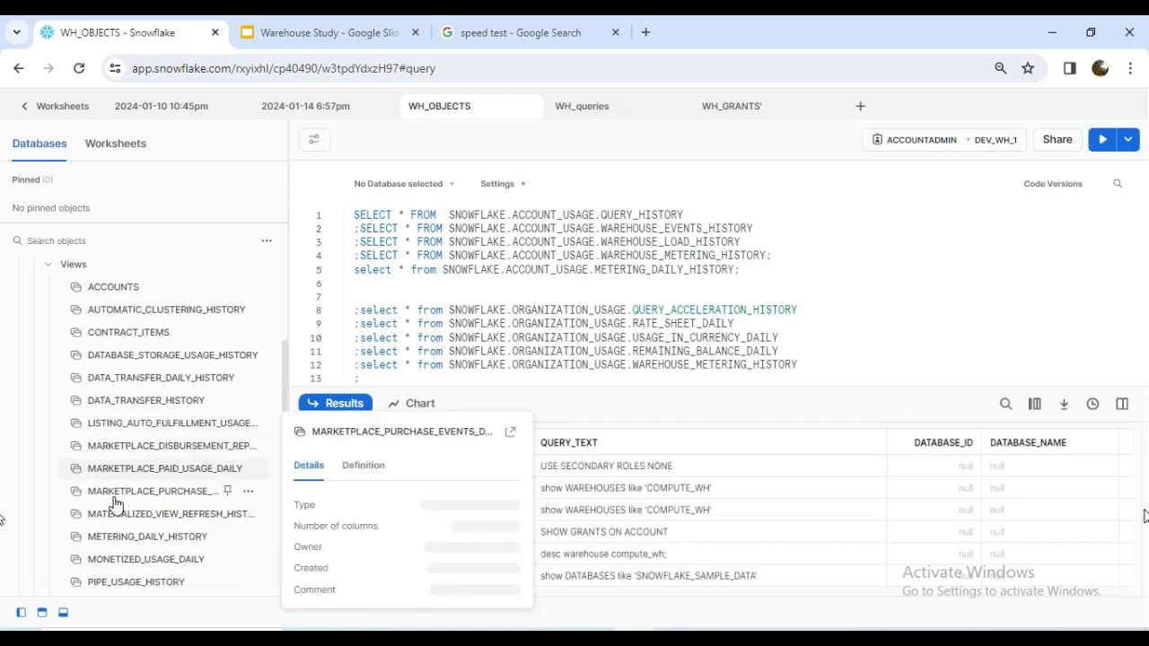
scroll(135, 368, up, 3)
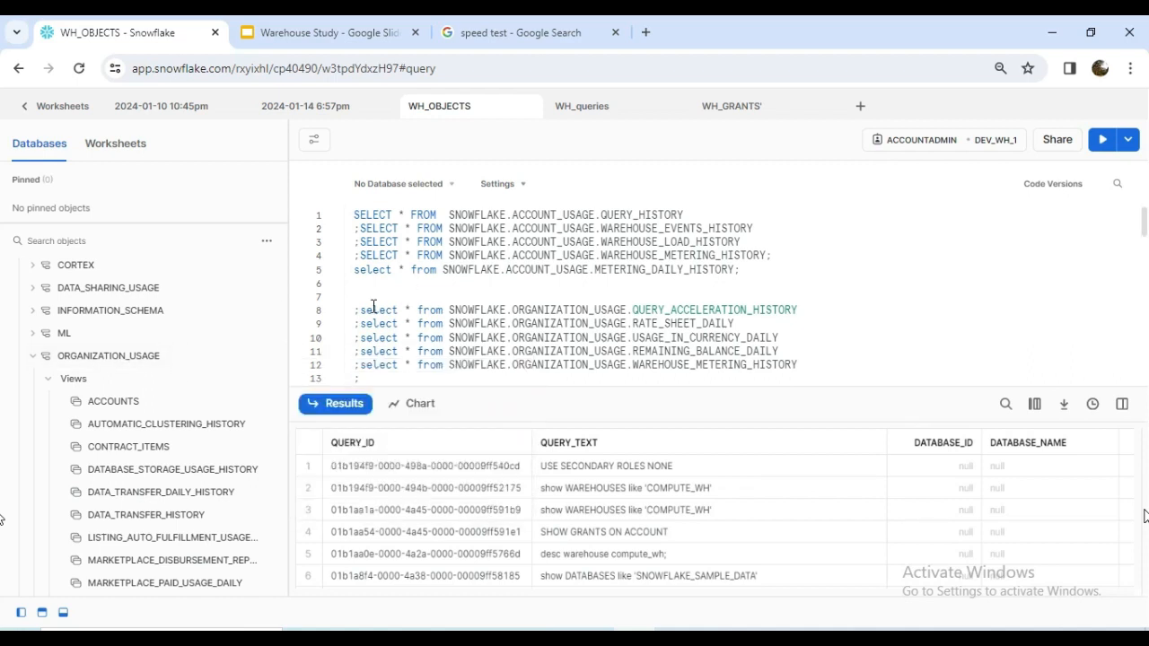
scroll(215, 377, up, 2)
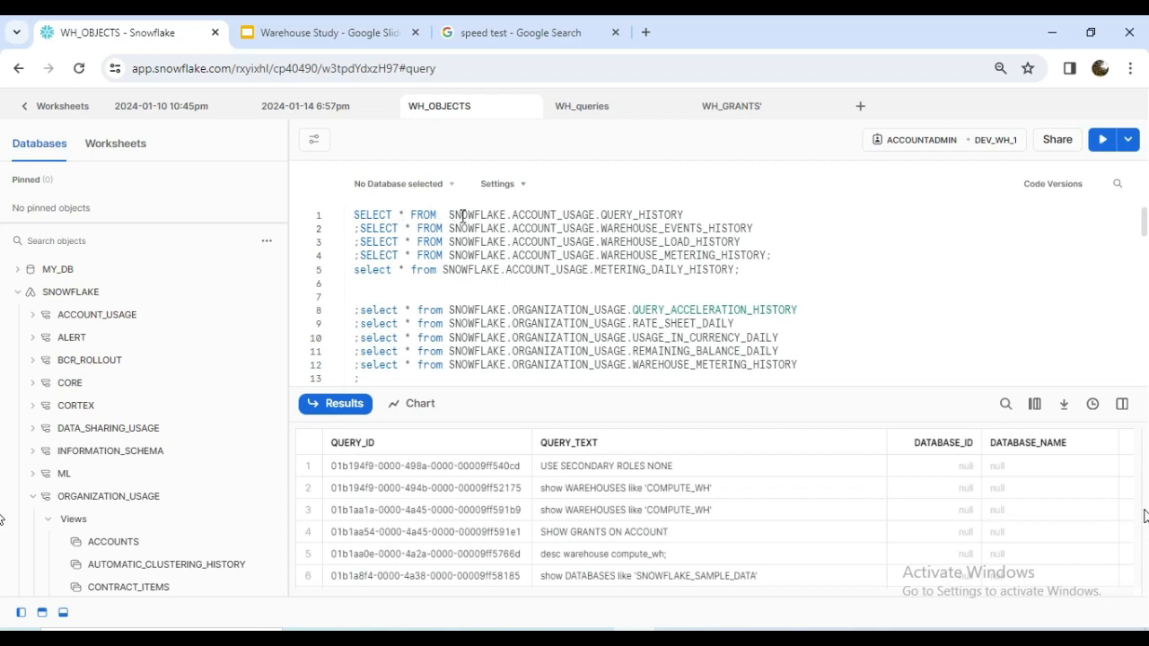
Add the statement "show warehouses;" on a new line above the first QUERY_HISTORY query.
drag(355, 215, 740, 275)
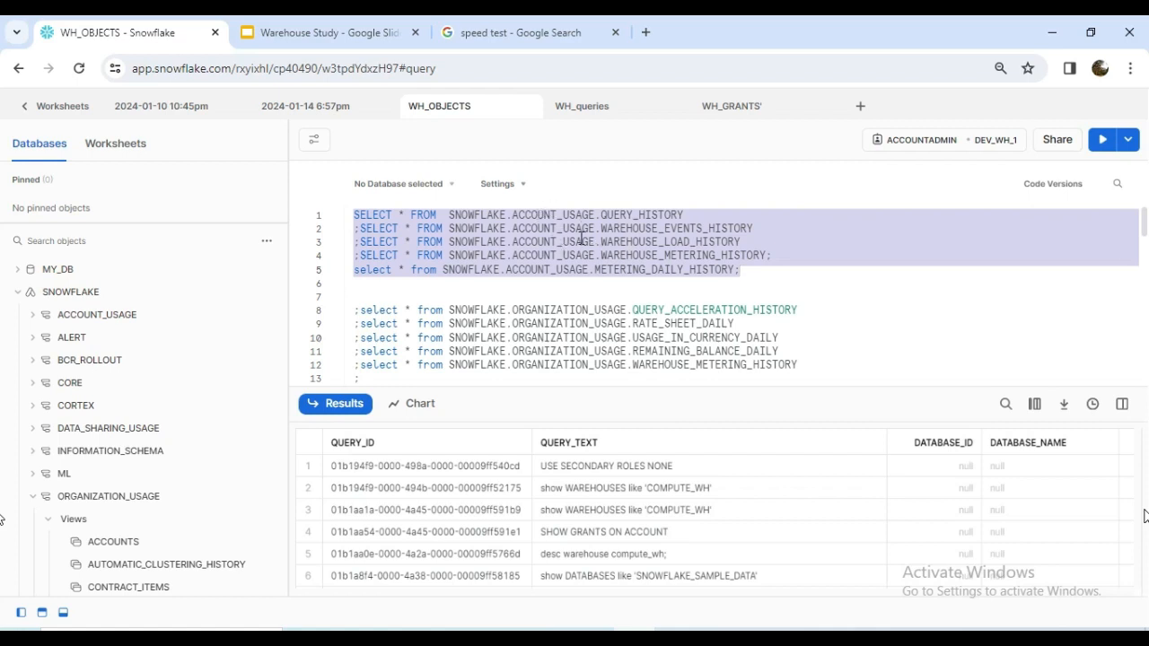
click(355, 218)
key(Return)
key(Up)
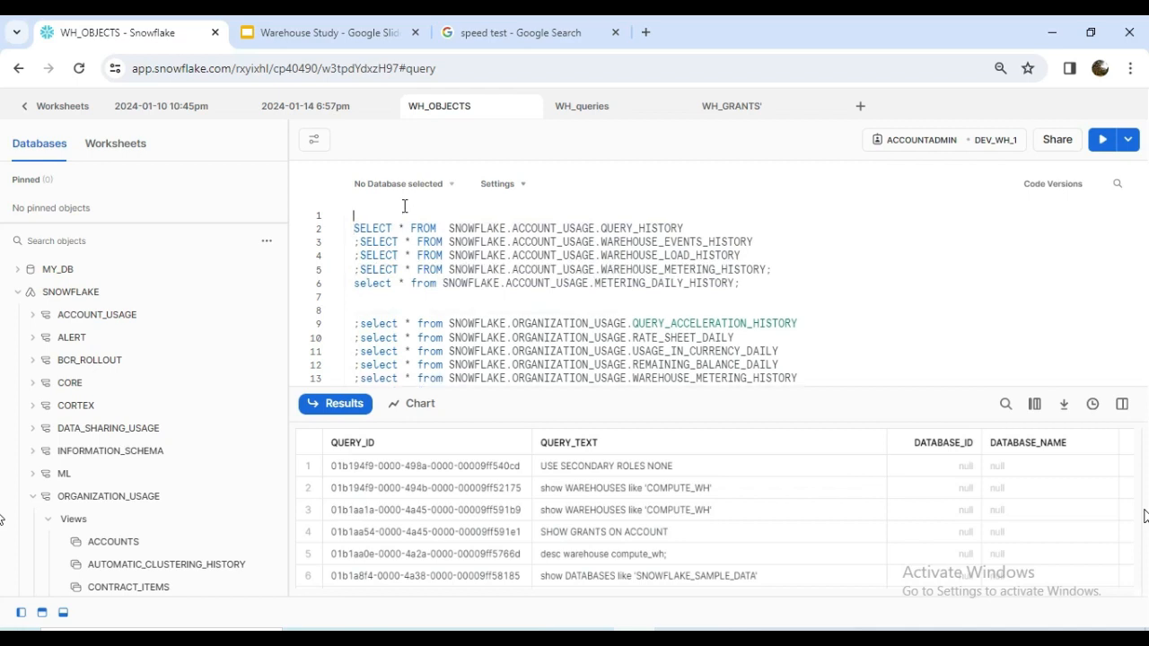
text(show a)
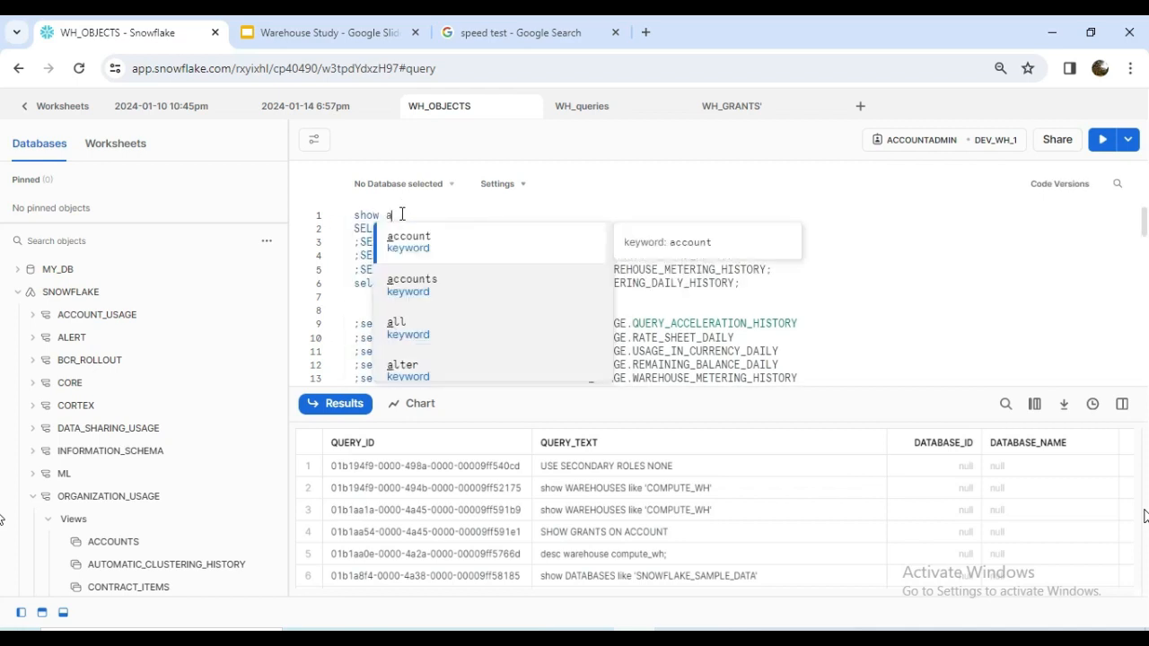
key(BackSpace)
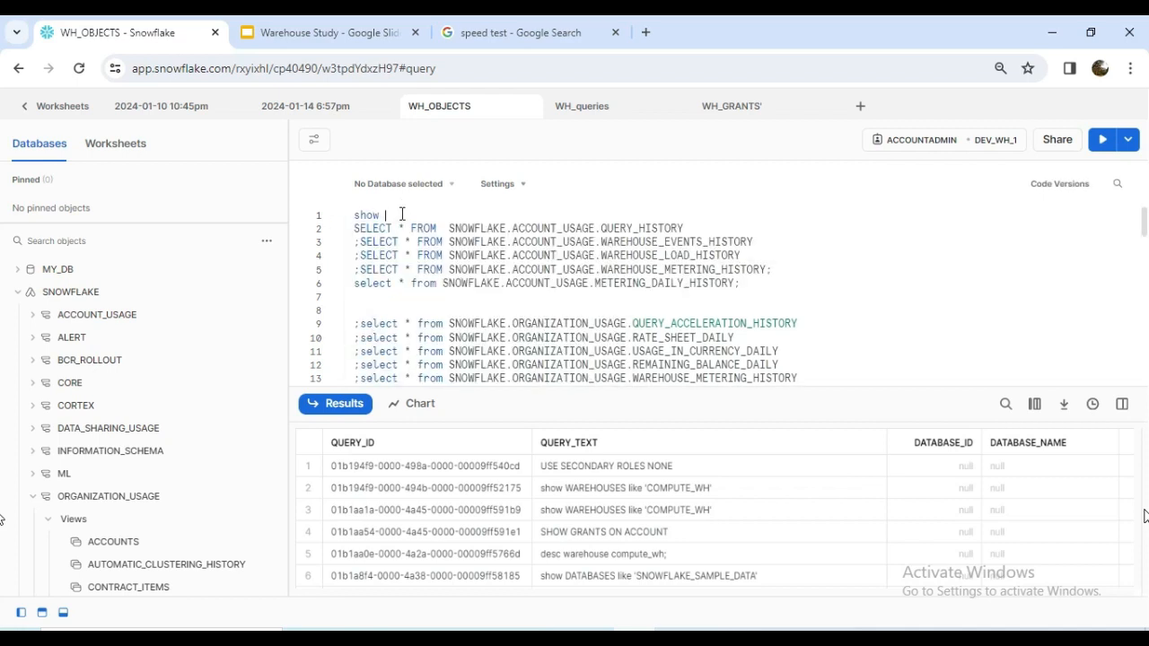
text(warehouses)
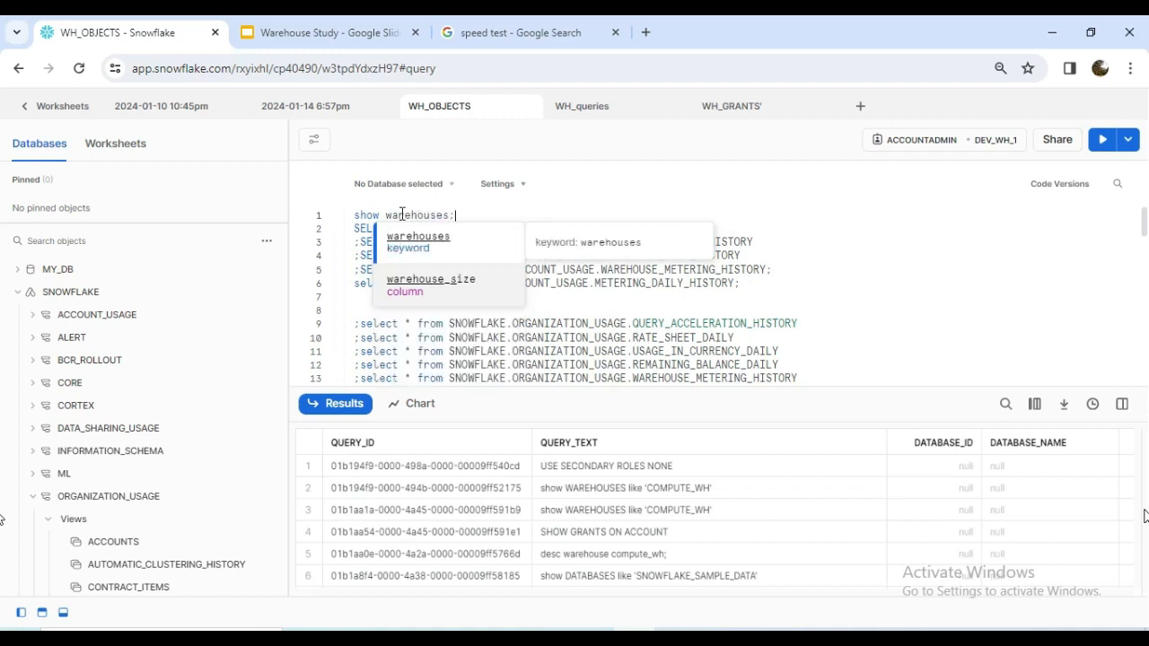
text(;)
Run the show warehouses statement and insert a blank line after it.
key(ctrl+Return)
drag(456, 215, 352, 216)
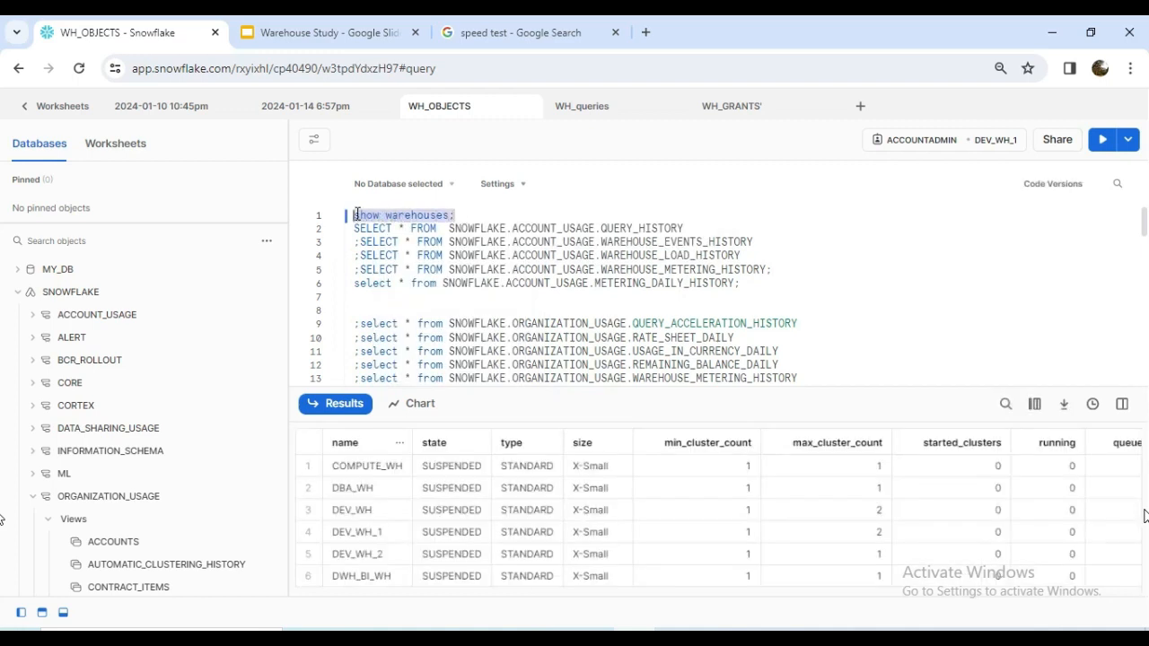
click(458, 218)
key(Return)
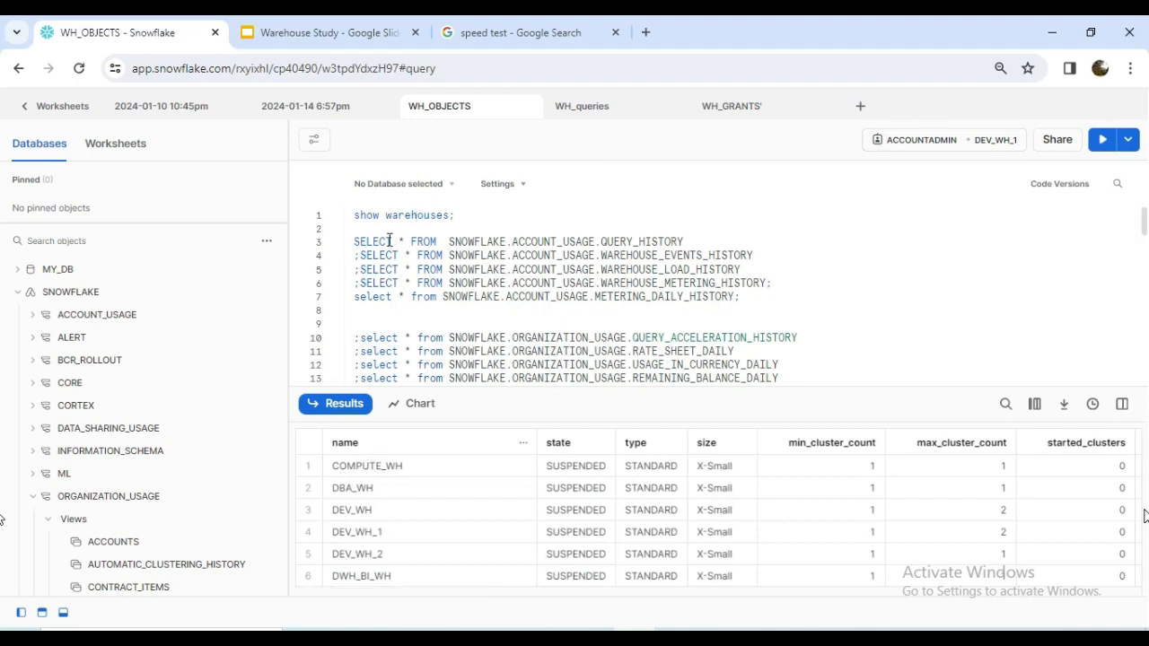
Run the SELECT query on SNOWFLAKE.ACCOUNT_USAGE.QUERY_HISTORY.
drag(355, 239, 732, 282)
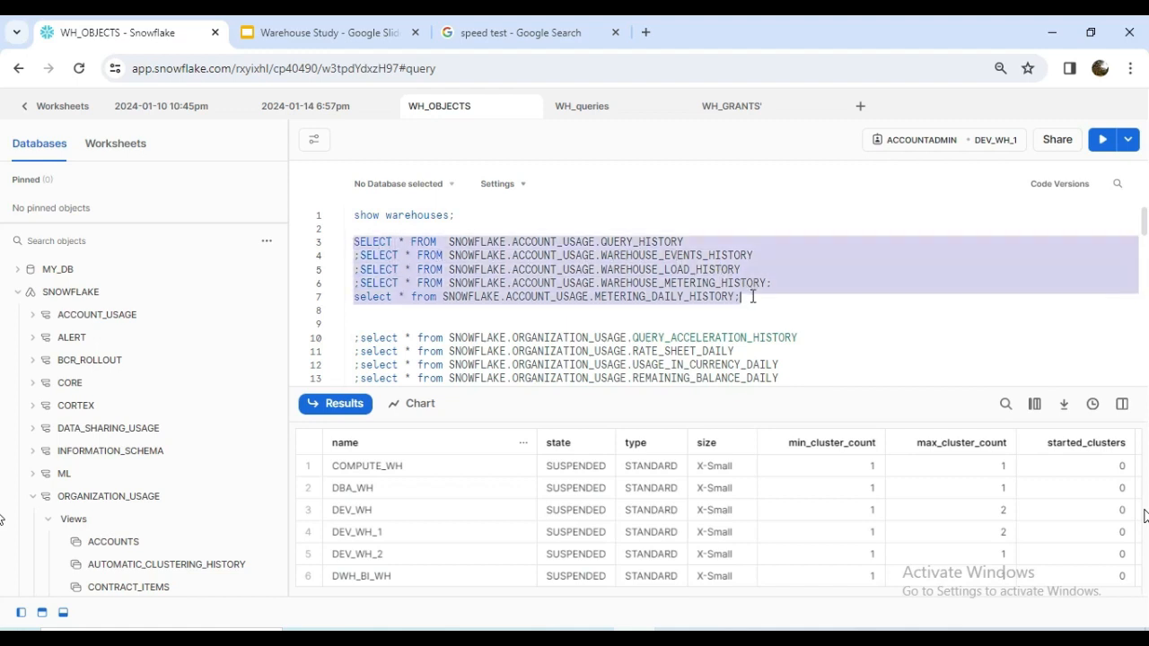
double_click(615, 241)
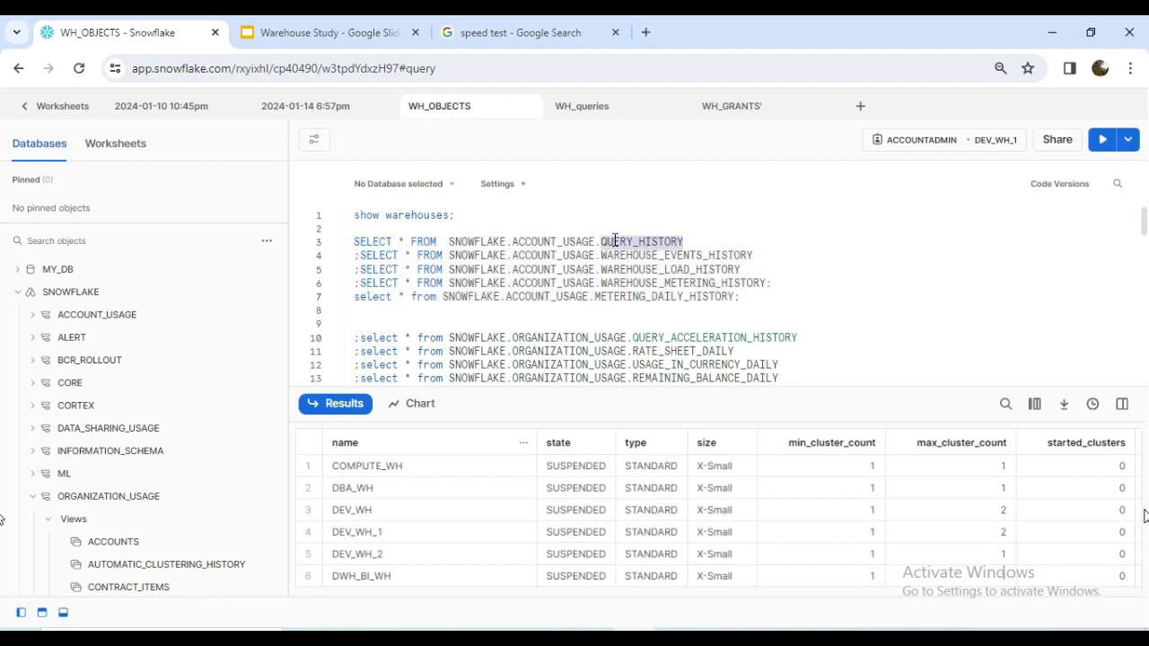
click(628, 241)
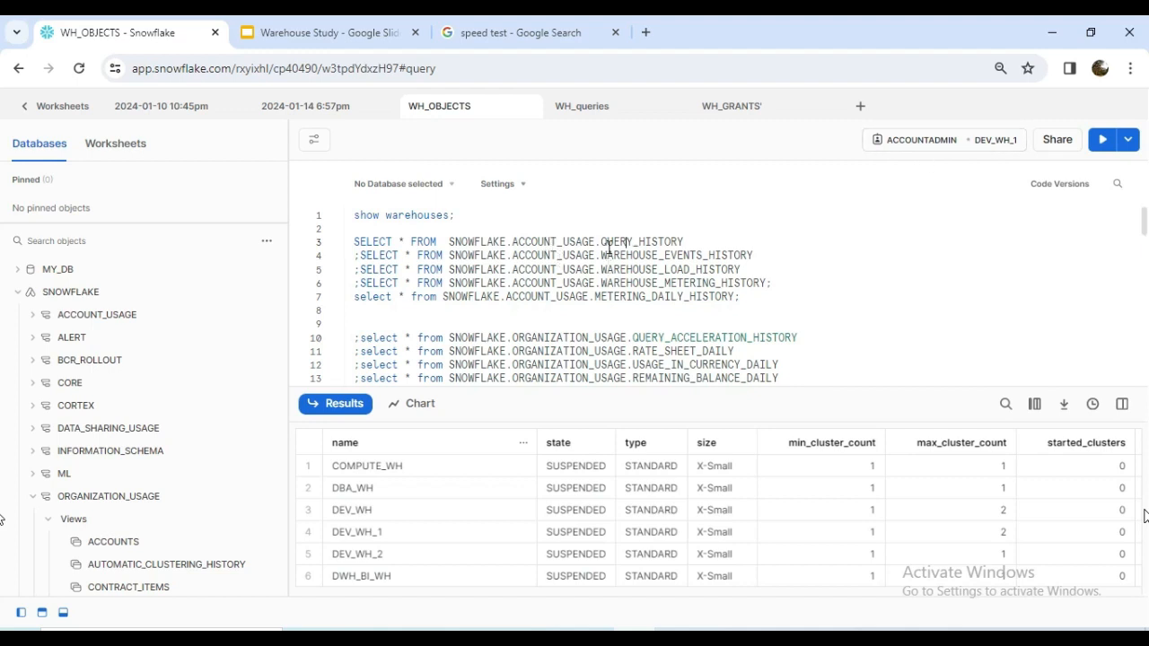
click(1102, 140)
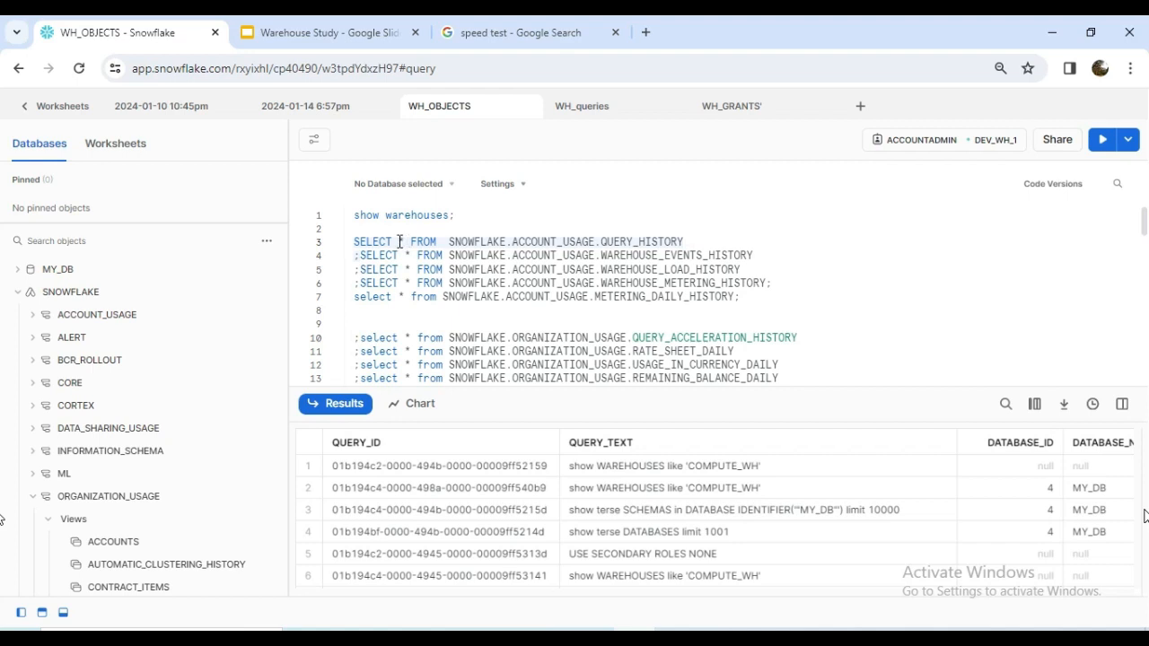
Examine the session, user, role and warehouse columns in the query history results.
click(699, 242)
drag(329, 594, 402, 591)
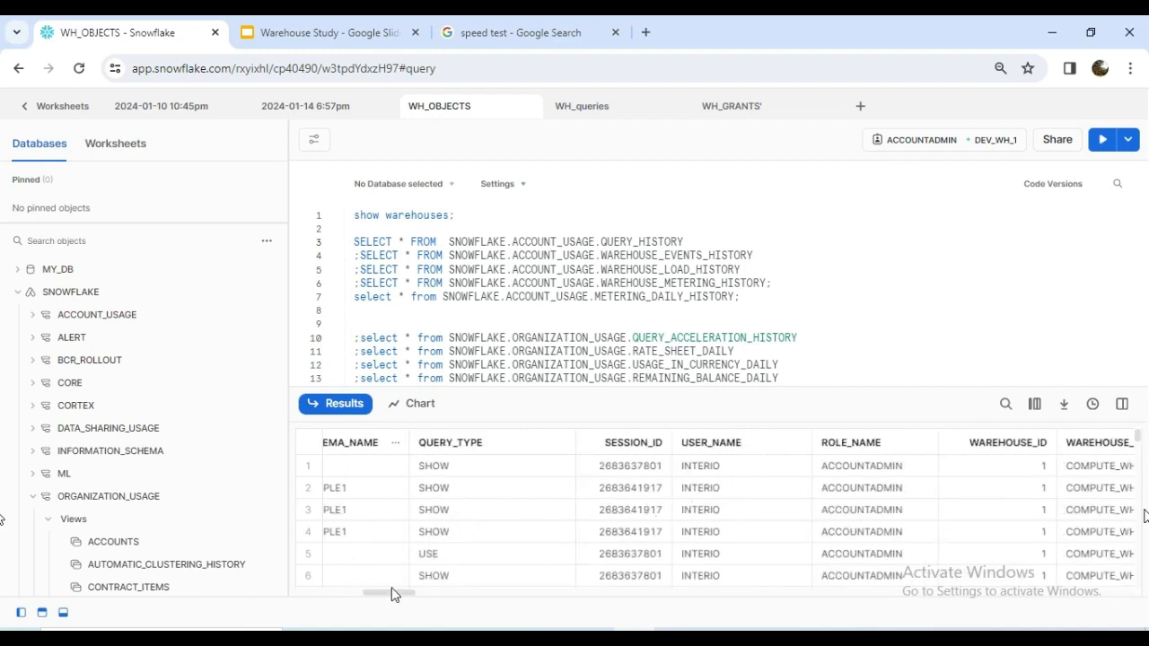
drag(393, 594, 424, 593)
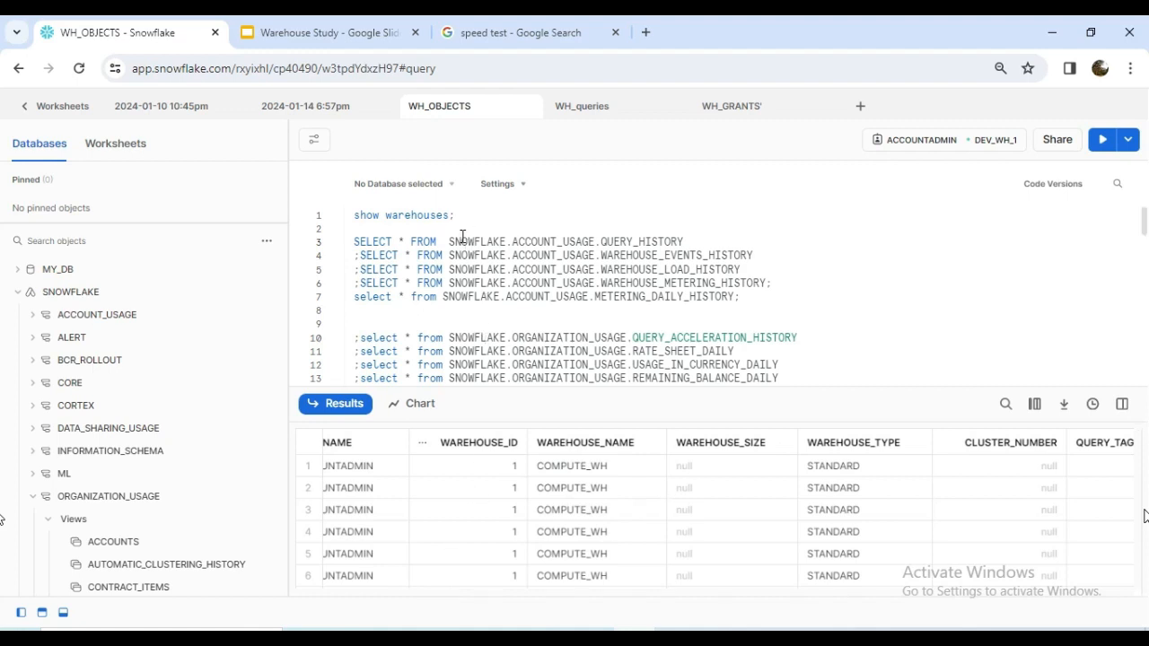
drag(462, 237, 743, 282)
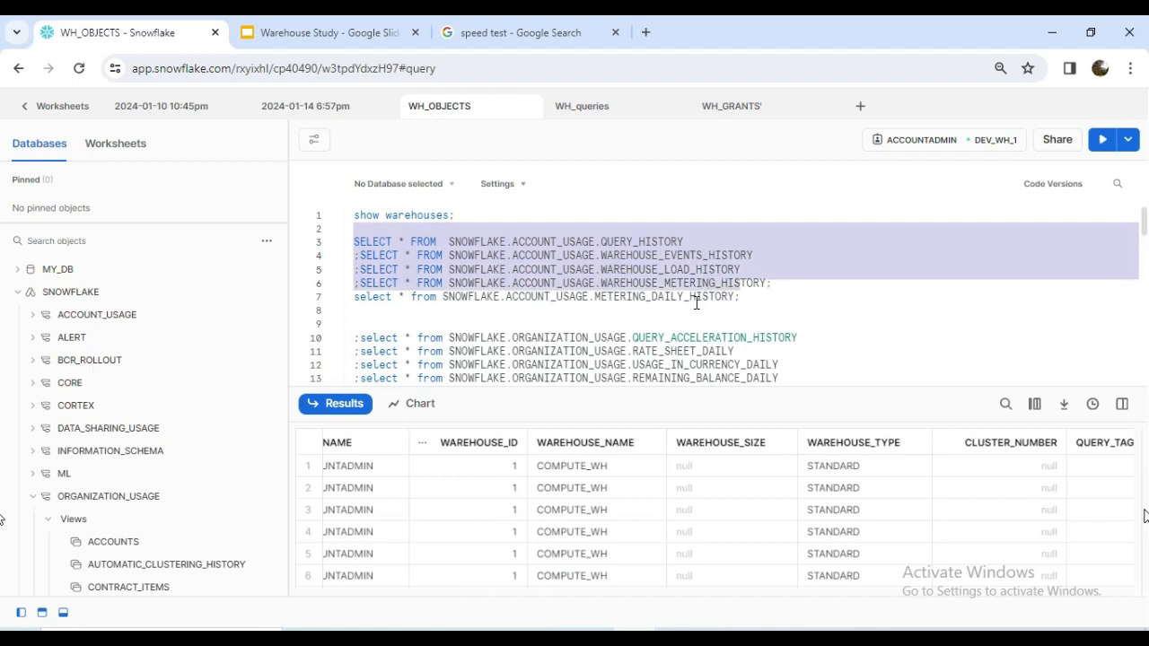
click(697, 302)
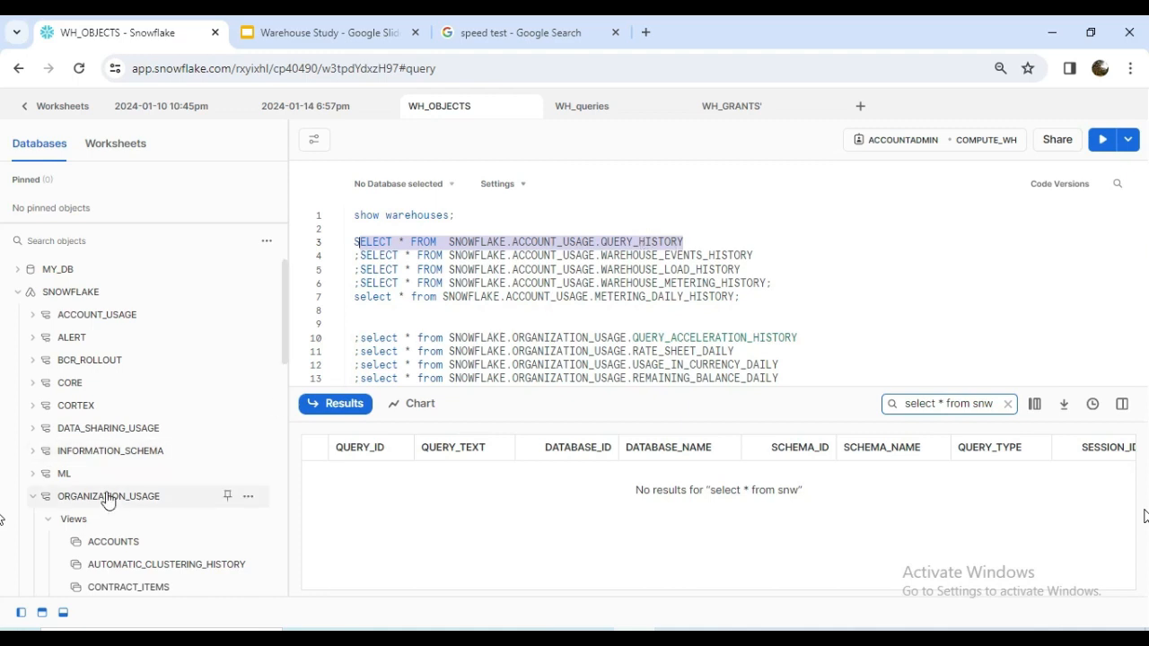
Expand the views of the ACCOUNT_USAGE schema and open the column list of the QUERY_HISTORY view.
scroll(110, 497, down, 1)
scroll(110, 497, up, 1)
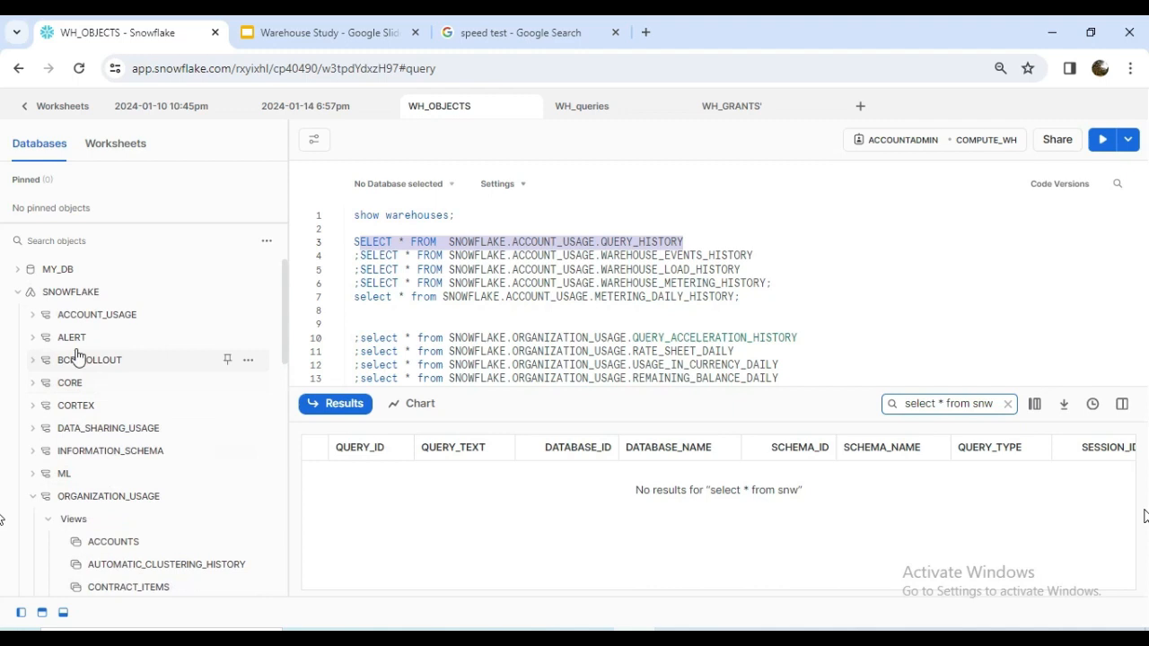
click(37, 319)
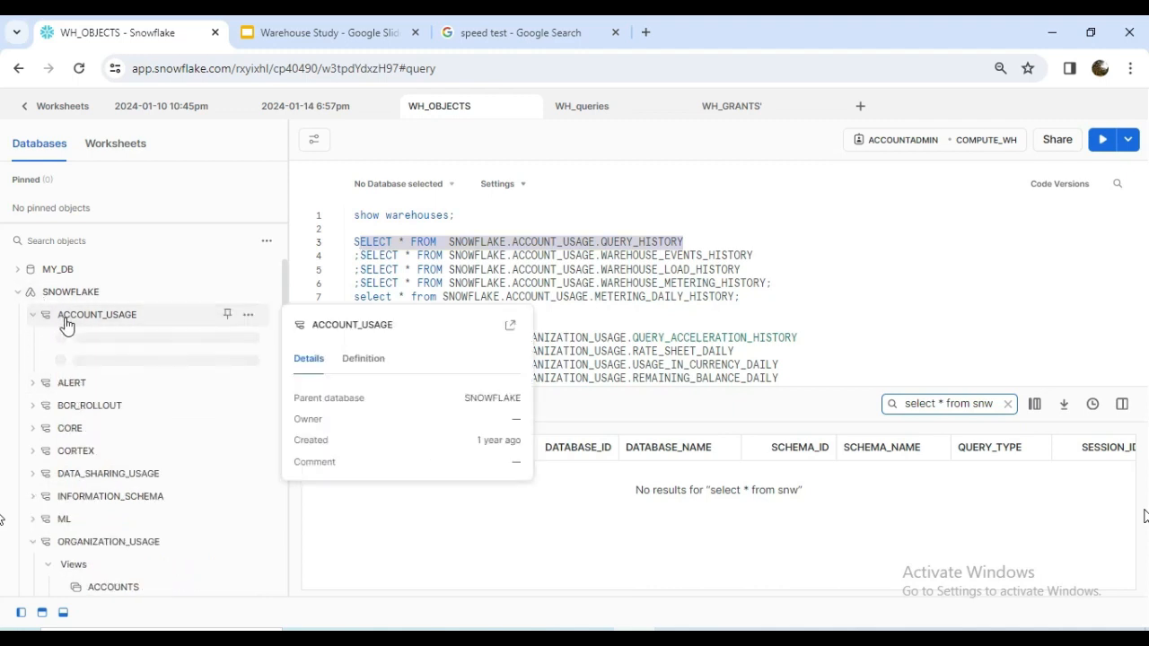
click(70, 341)
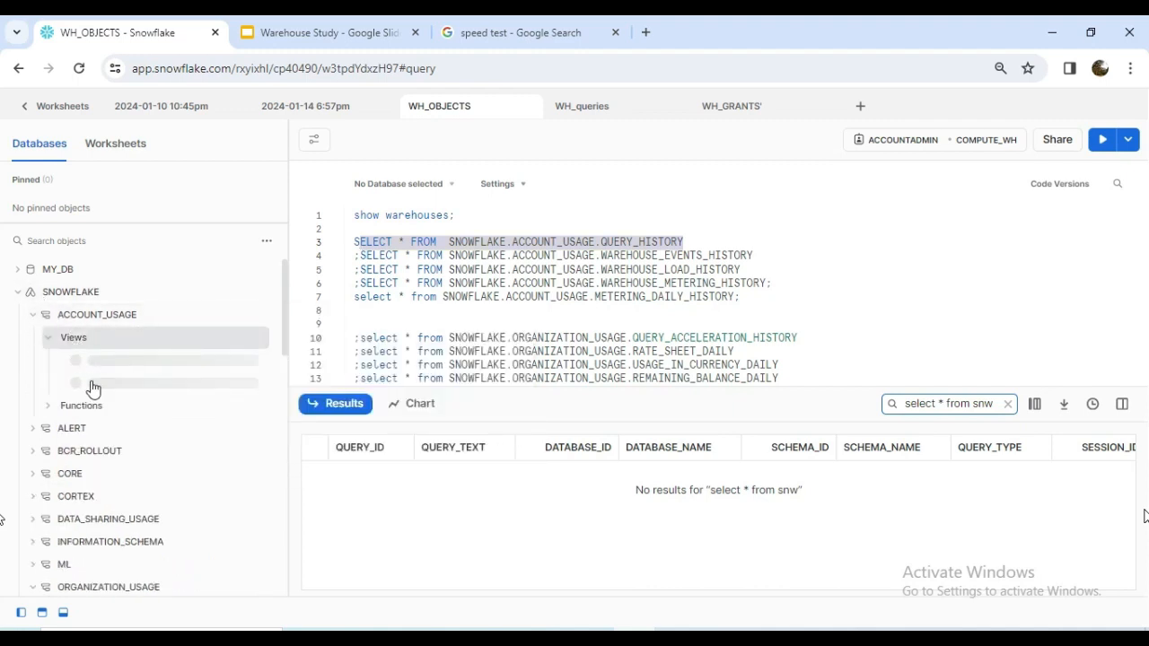
scroll(126, 449, down, 5)
scroll(133, 464, down, 5)
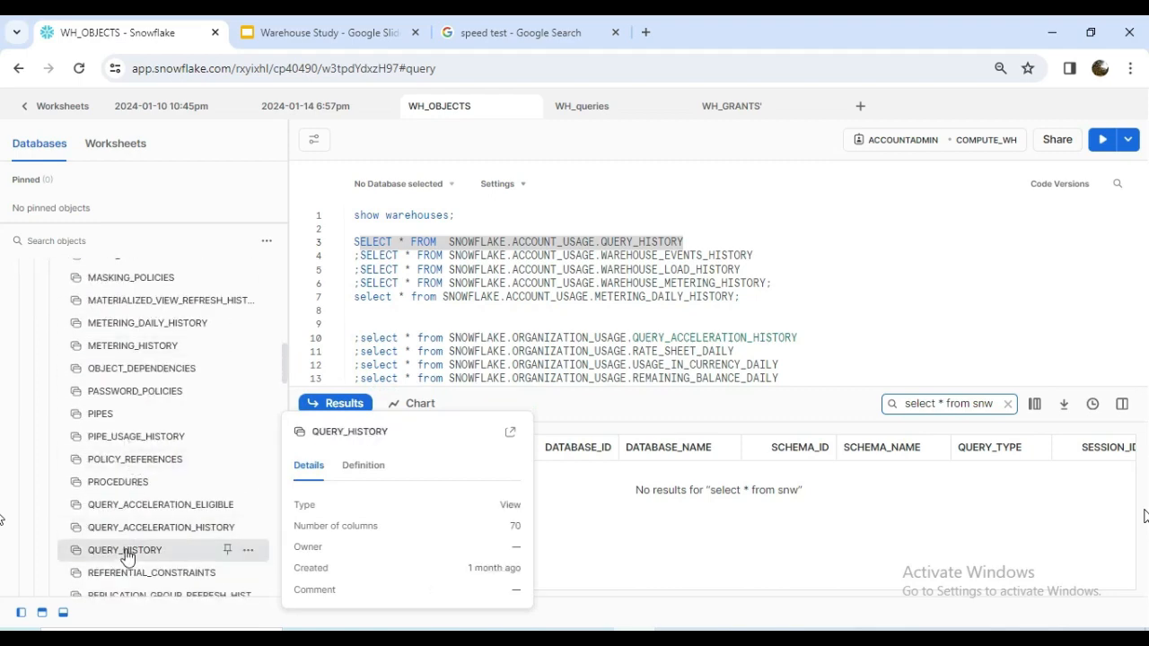
click(124, 549)
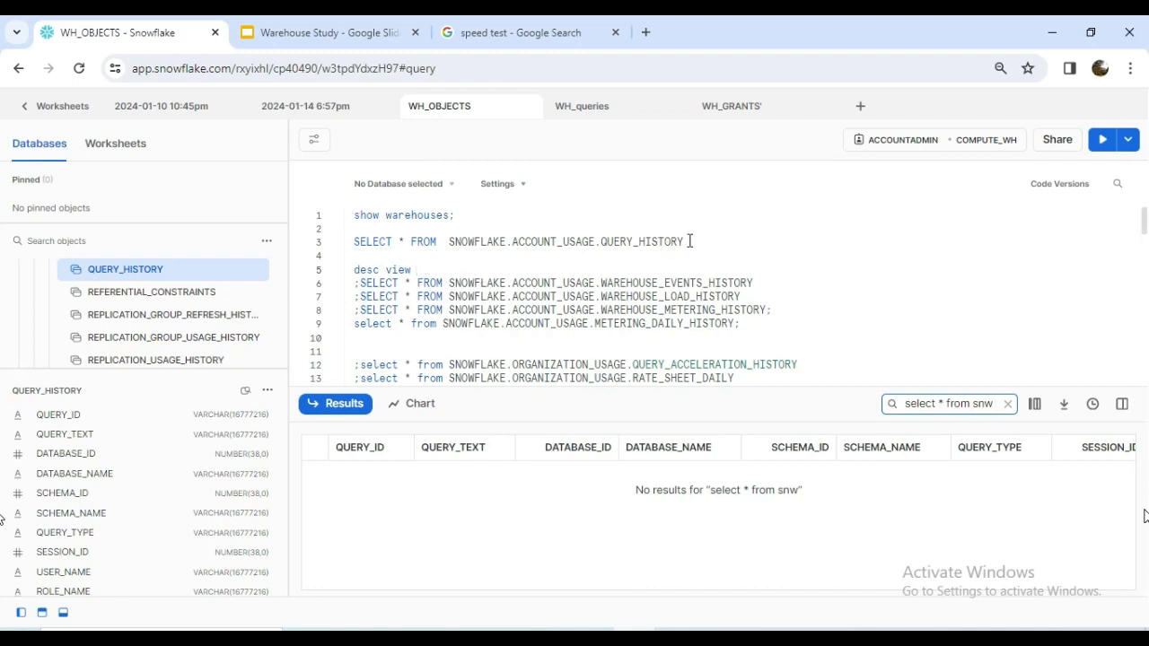
Complete the desc view statement with the copied view name SNOWFLAKE.ACCOUNT_USAGE.QUERY_HISTORY and a closing semicolon.
drag(686, 243, 450, 244)
key(ctrl+c)
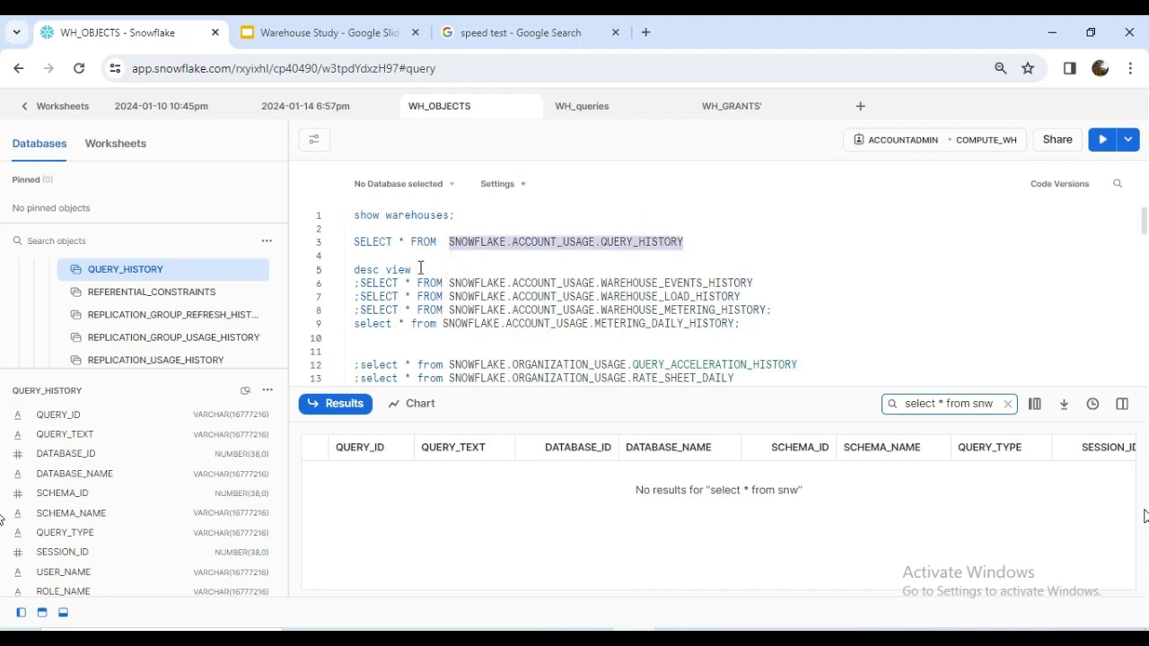
click(461, 264)
key(ctrl+v)
text(;)
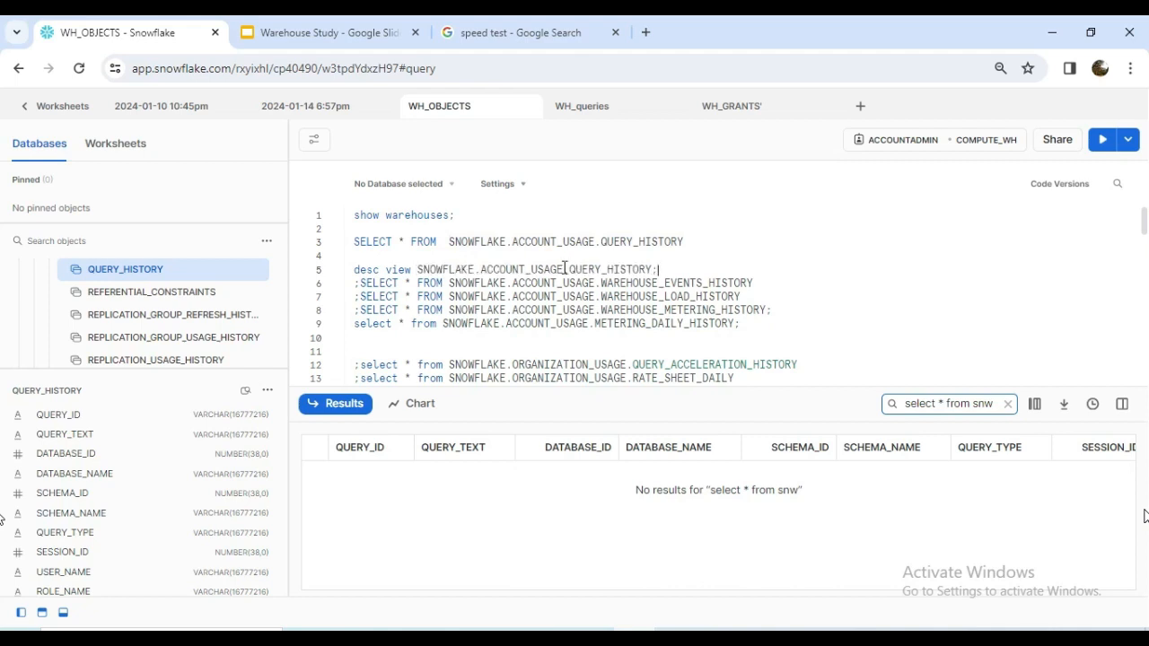
Run the desc view statement on SNOWFLAKE.ACCOUNT_USAGE.QUERY_HISTORY and review the described columns and the available roles and warehouses.
click(1104, 142)
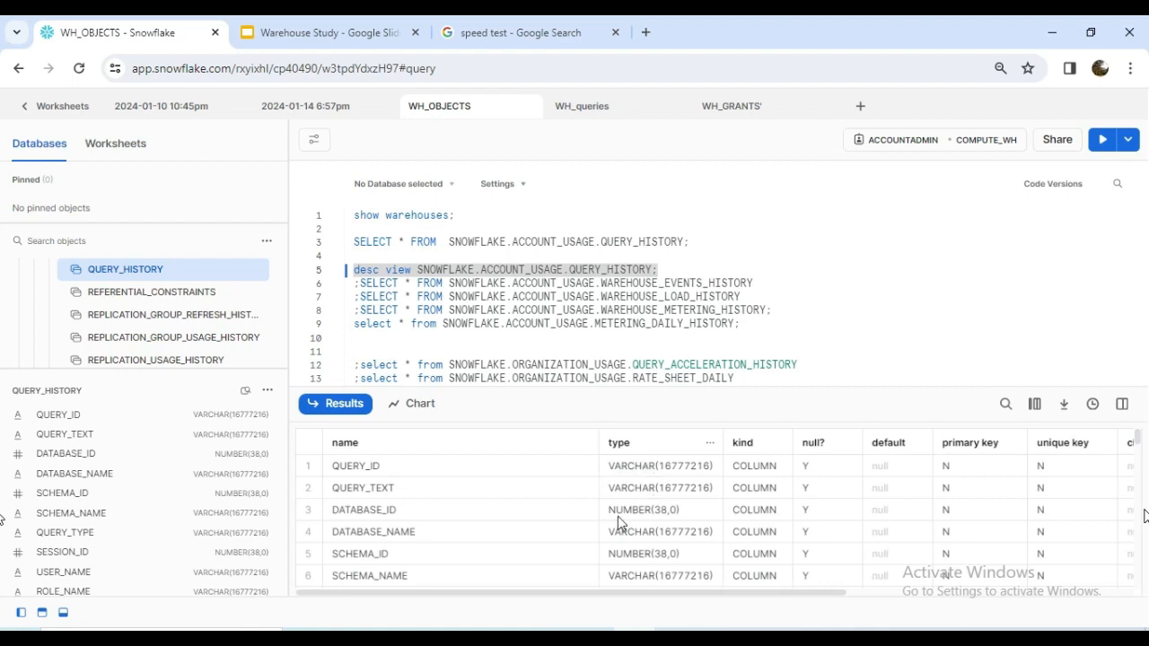
drag(605, 591, 501, 581)
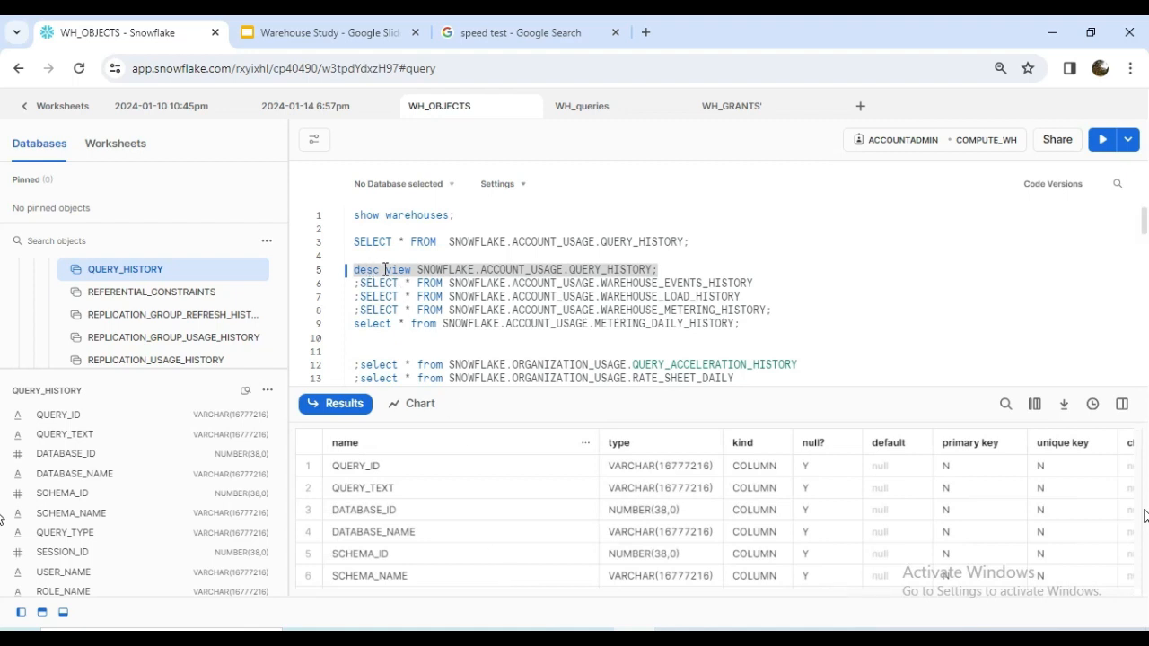
click(484, 272)
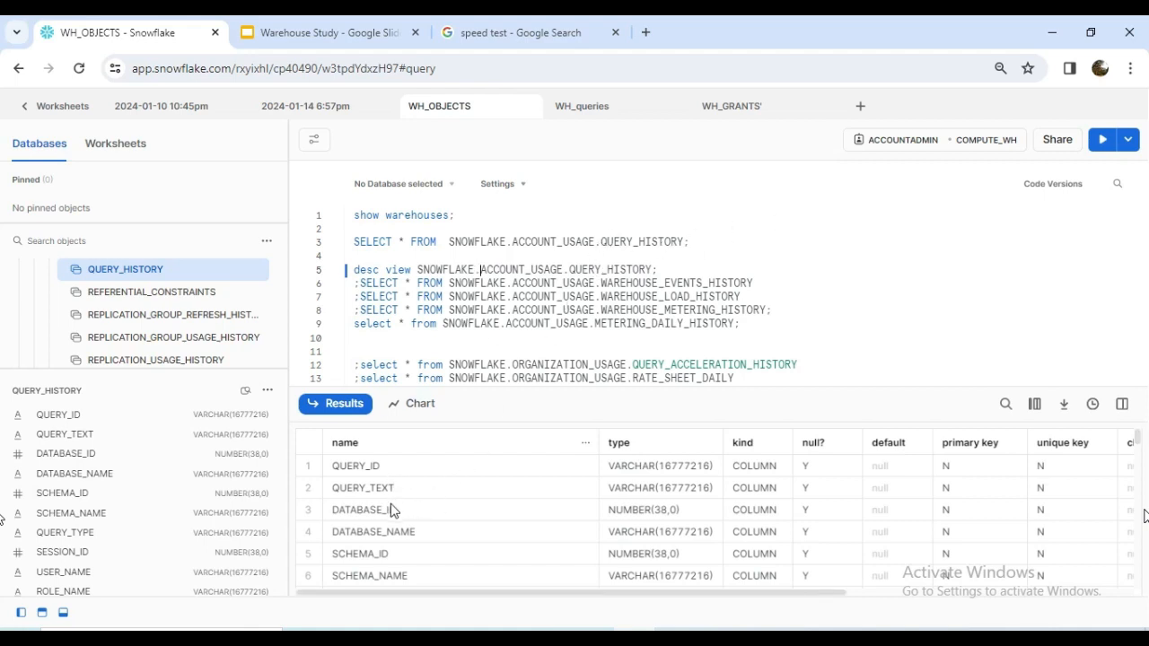
scroll(391, 510, down, 5)
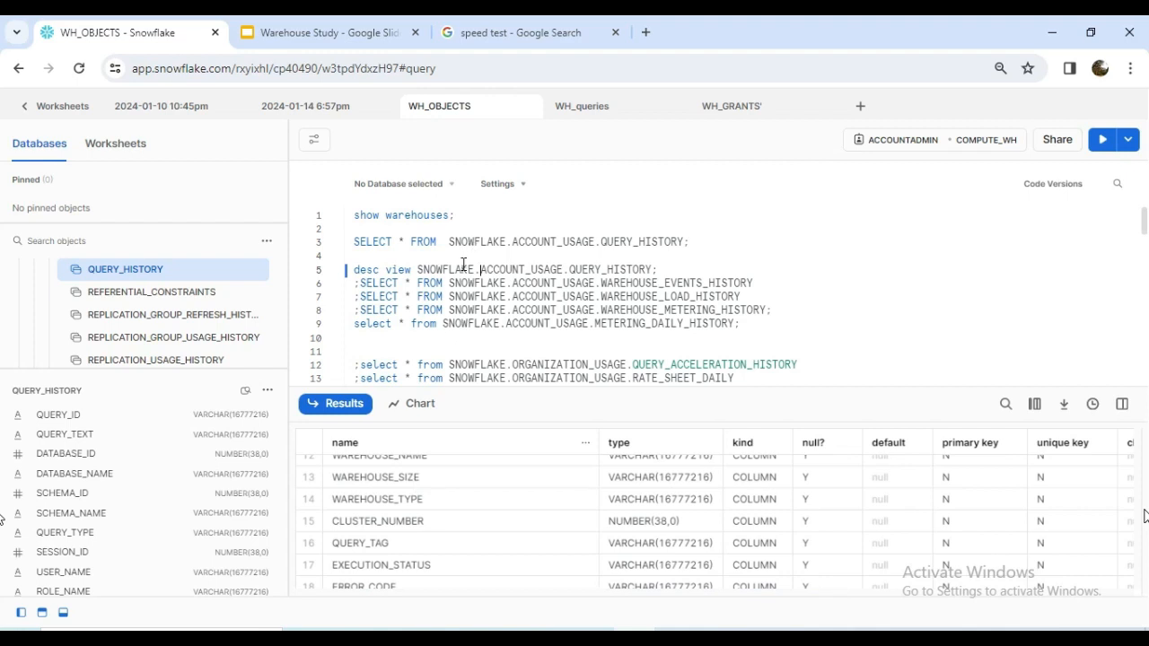
click(984, 141)
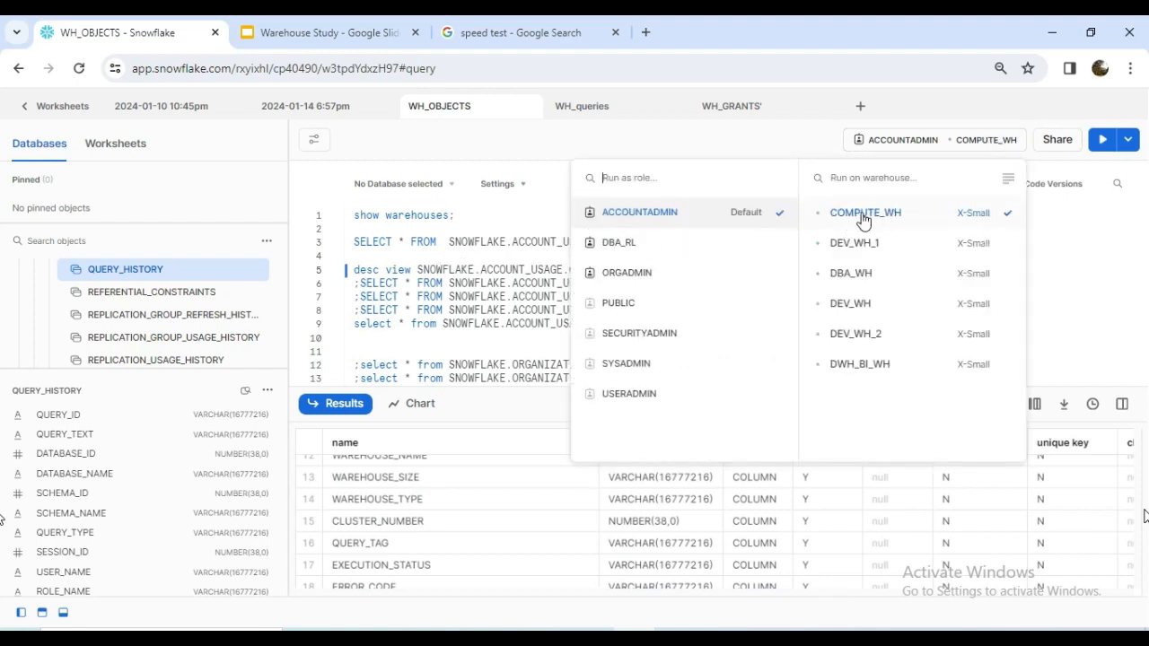
click(409, 273)
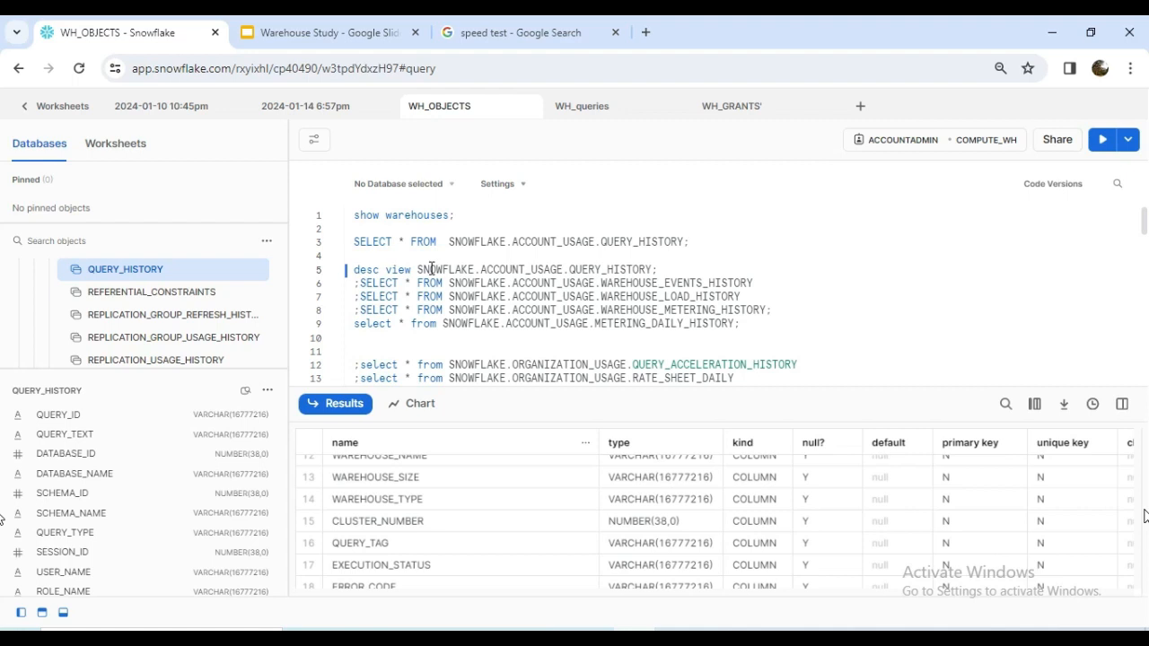
Run the SELECT query on SNOWFLAKE.ACCOUNT_USAGE.WAREHOUSE_EVENTS_HISTORY and widen the EVENT_REASON column in its results.
double_click(608, 273)
click(632, 277)
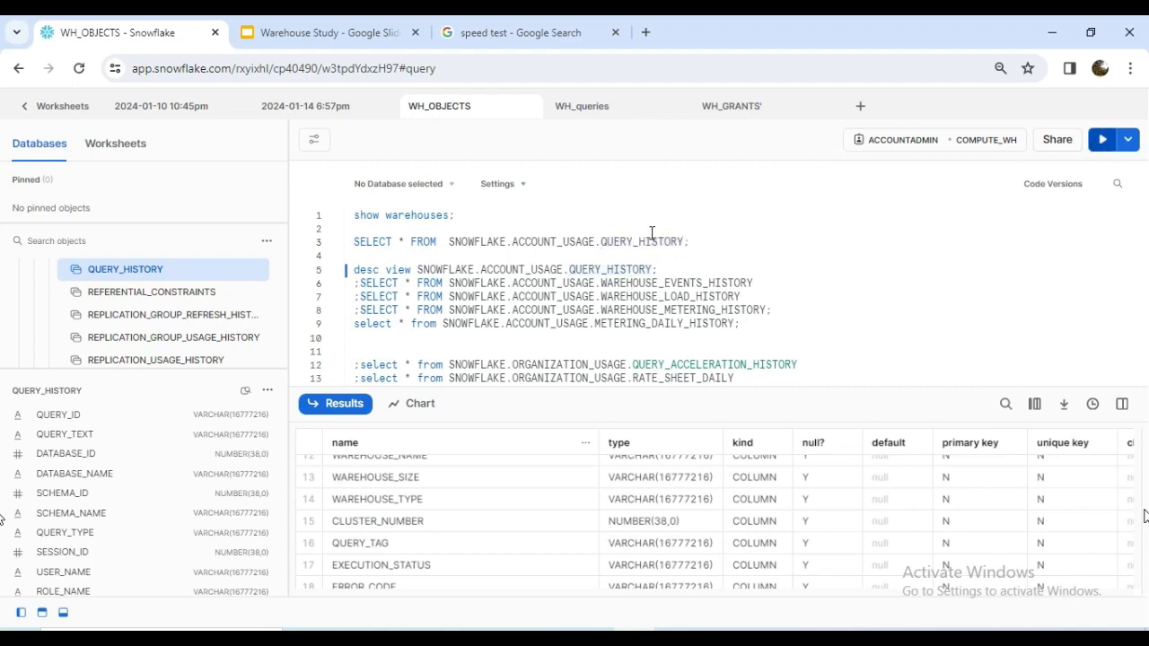
key(ctrl+Return)
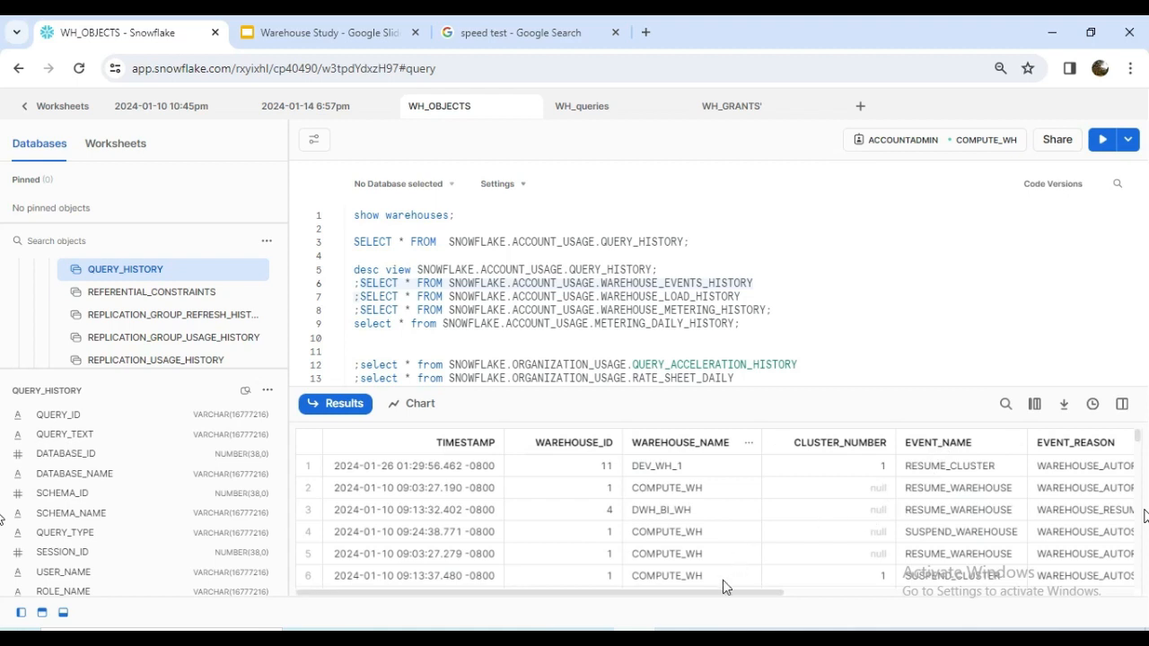
drag(713, 594, 894, 594)
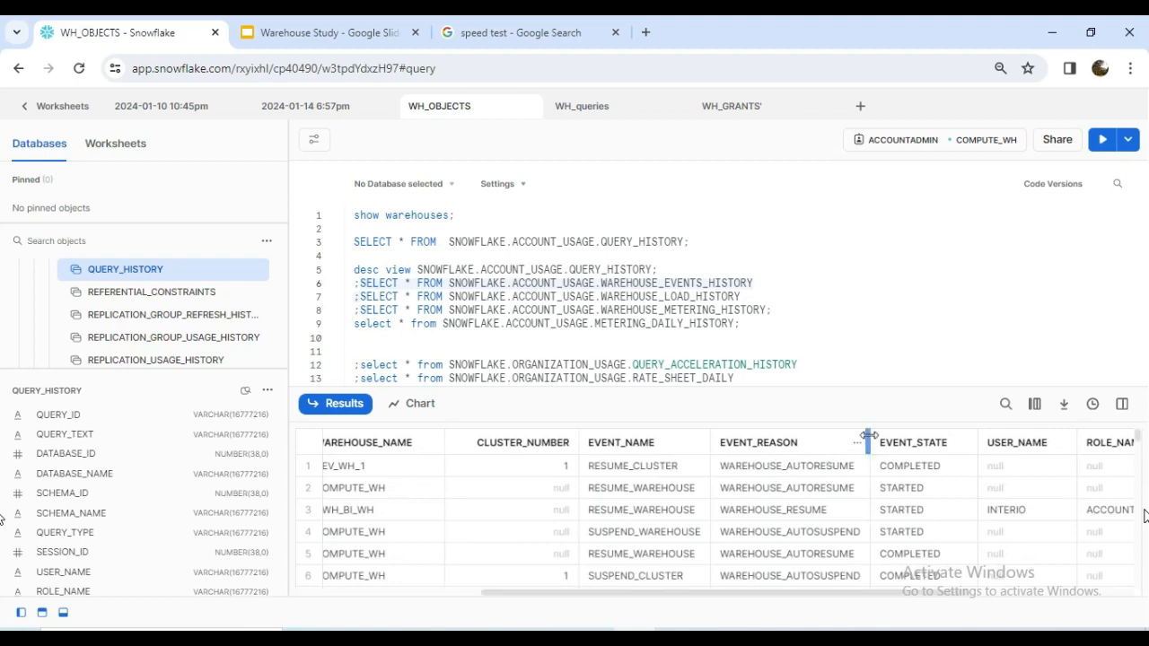
drag(869, 442, 1006, 441)
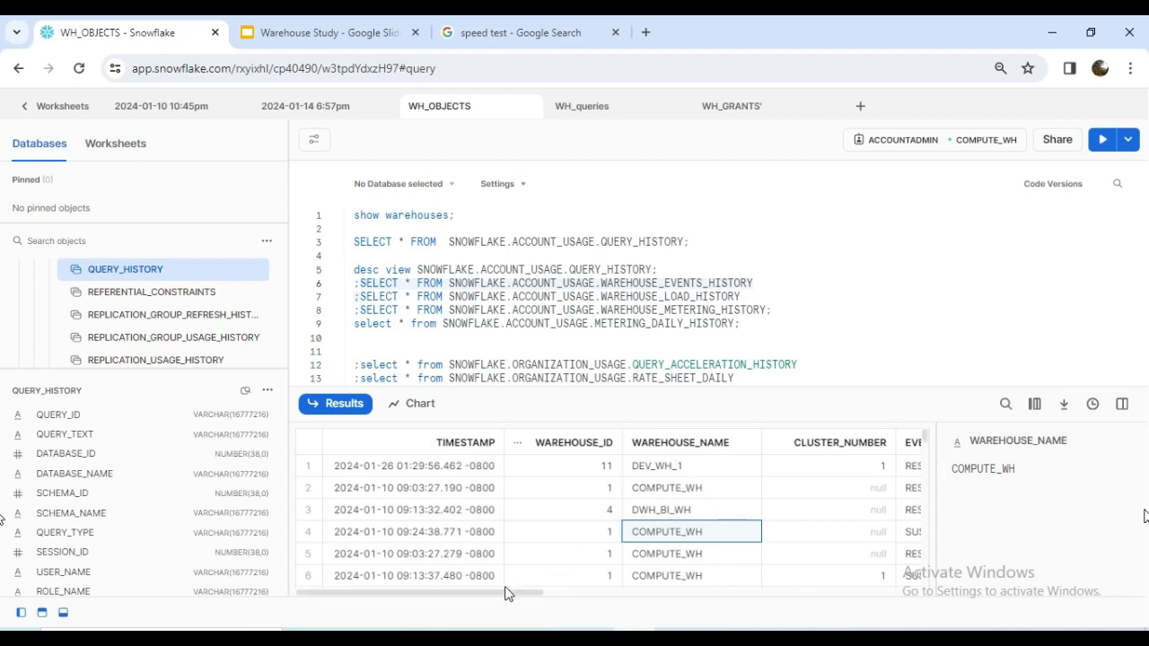
Sort the warehouse events results by TIMESTAMP in ascending order and hide the stats pane.
drag(494, 591, 451, 589)
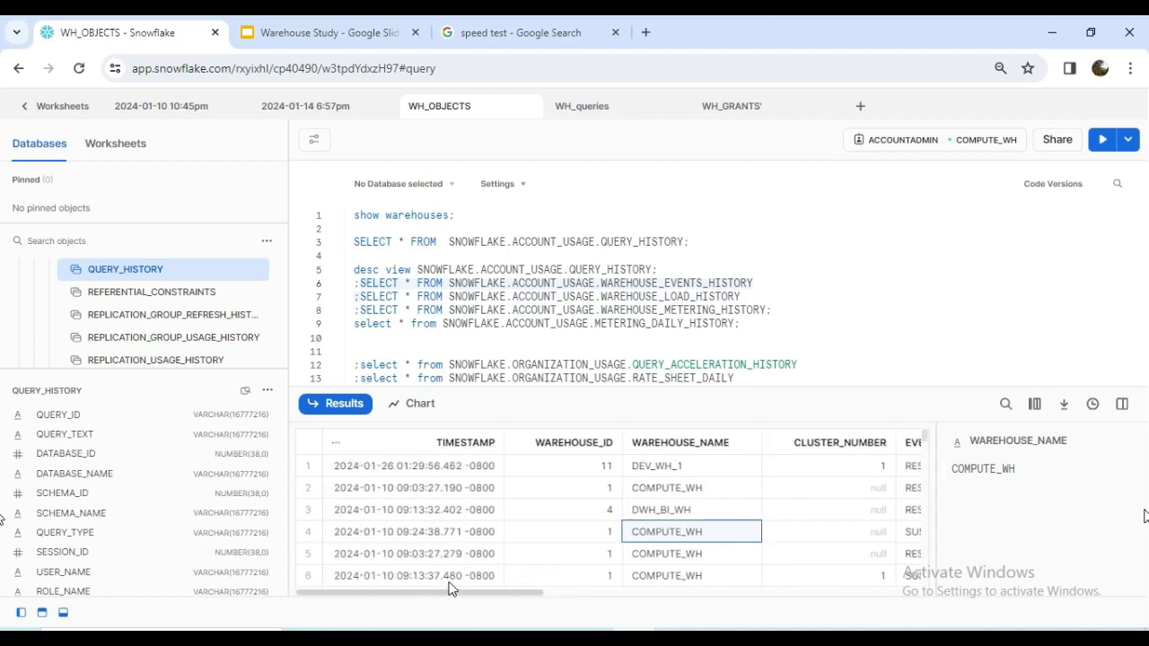
click(335, 443)
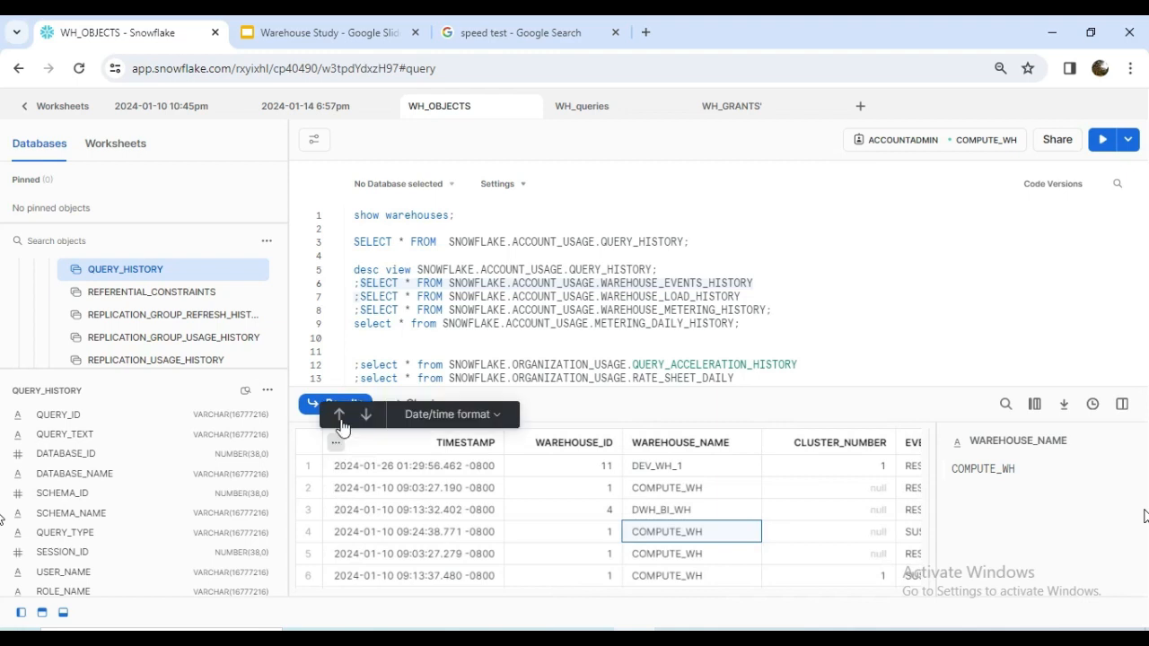
click(340, 415)
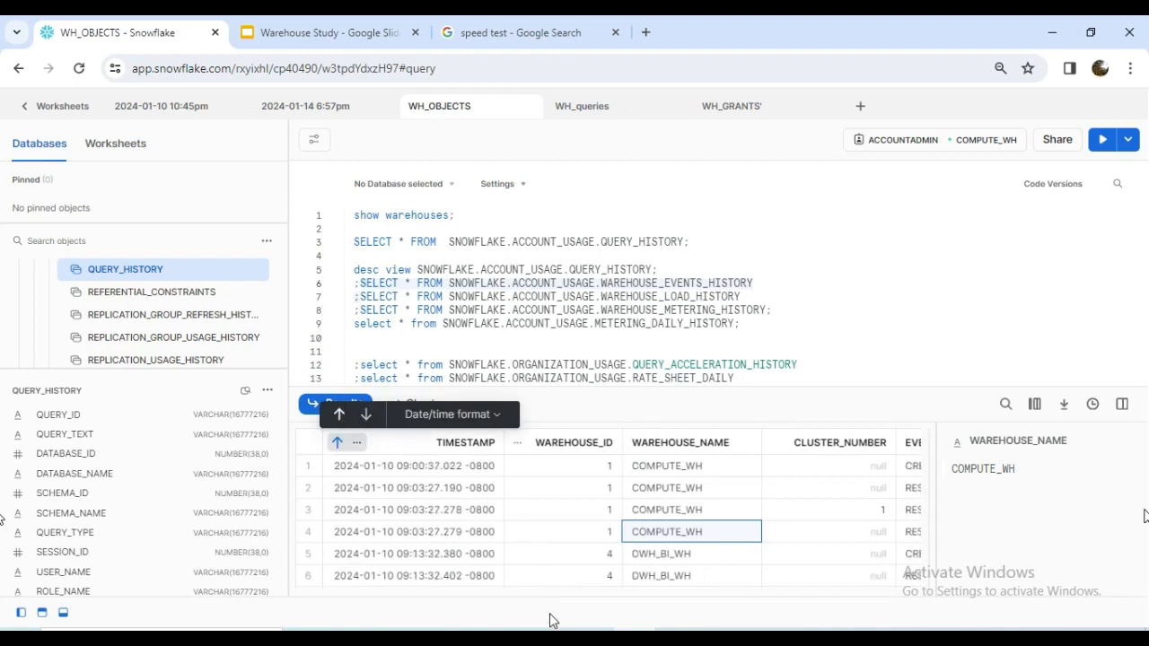
click(1123, 404)
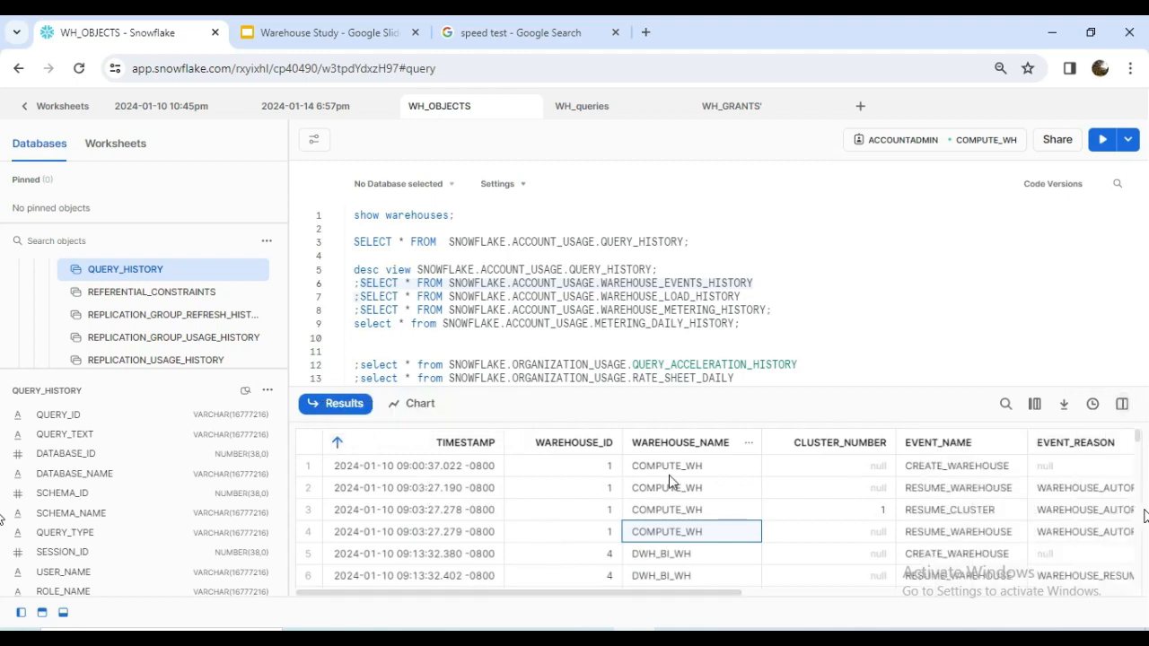
Examine the warehouse names, event names and event reasons throughout the sorted warehouse events results.
drag(680, 473, 678, 538)
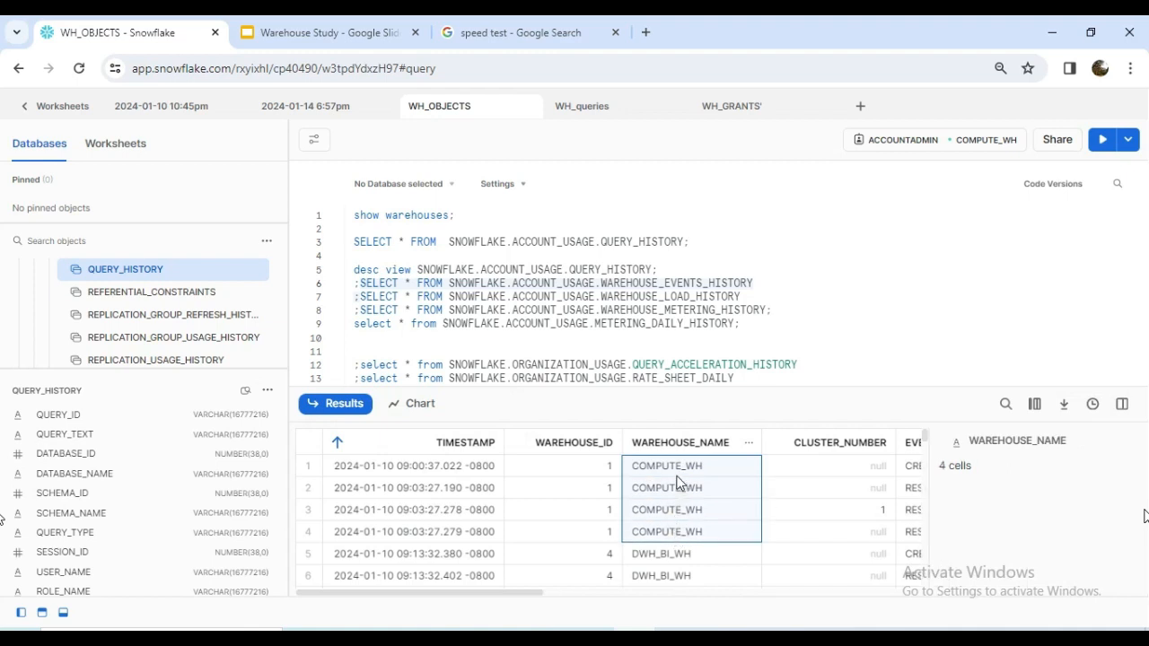
click(1121, 406)
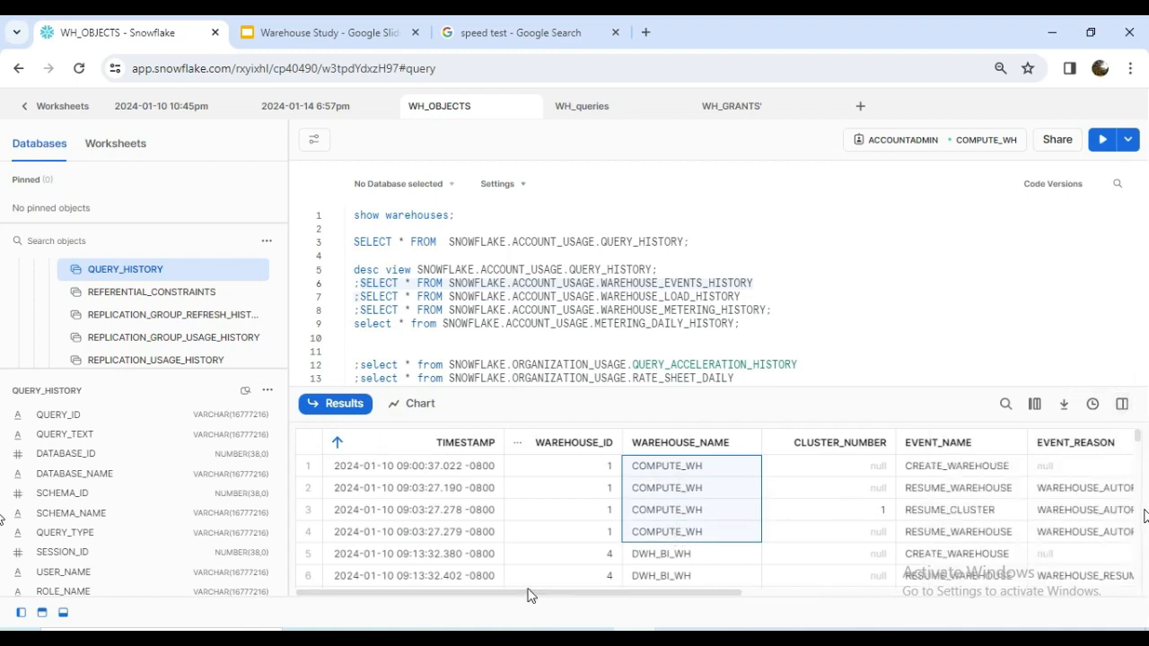
drag(524, 593, 691, 490)
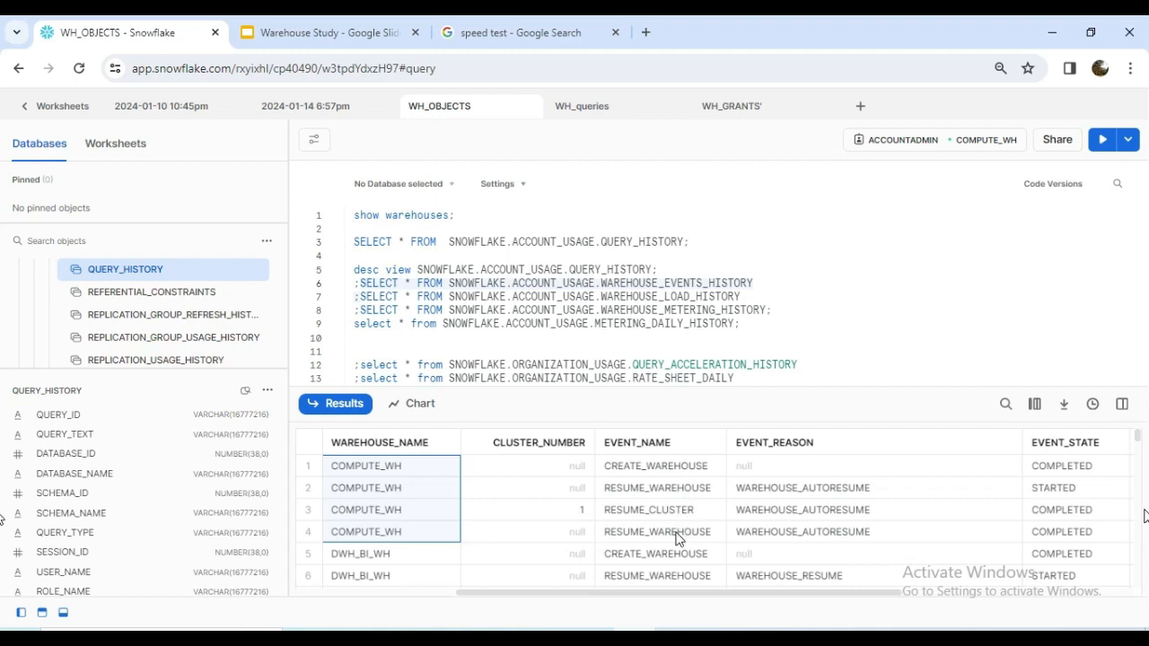
scroll(579, 541, down, 20)
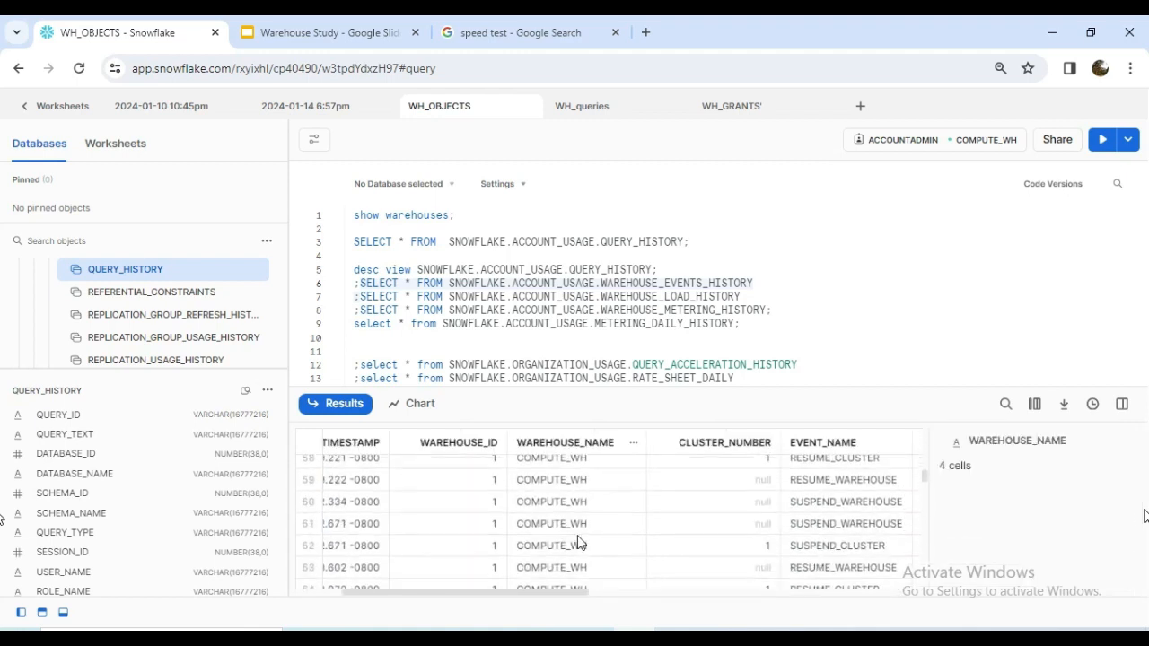
scroll(580, 541, down, 10)
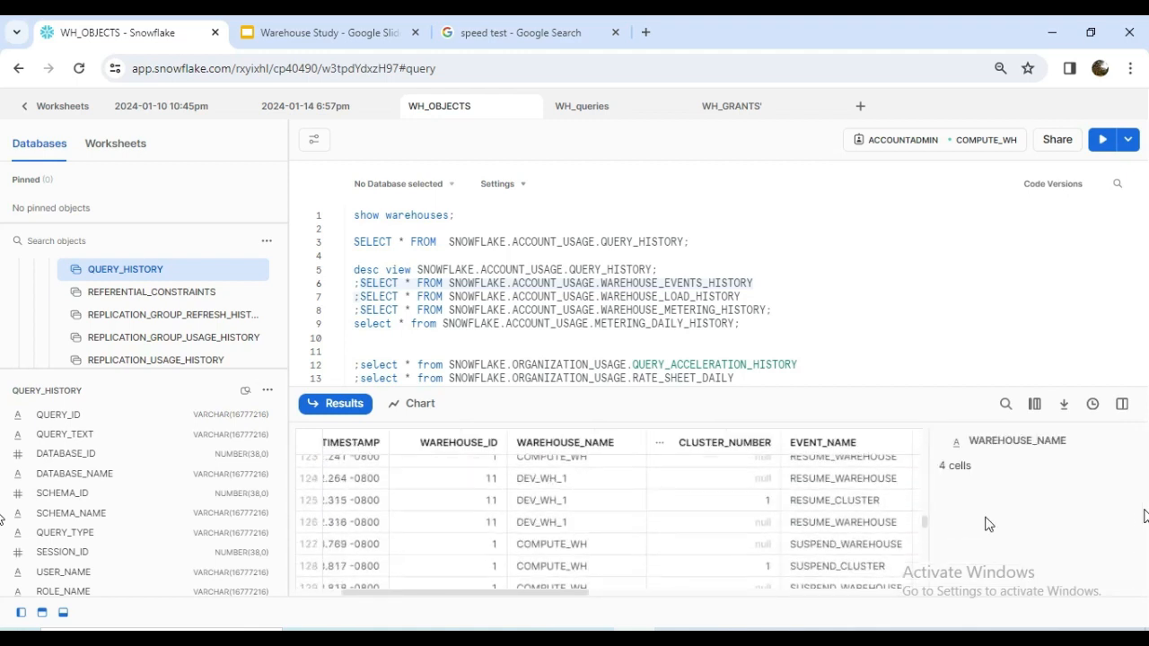
click(1122, 404)
scroll(576, 514, down, 16)
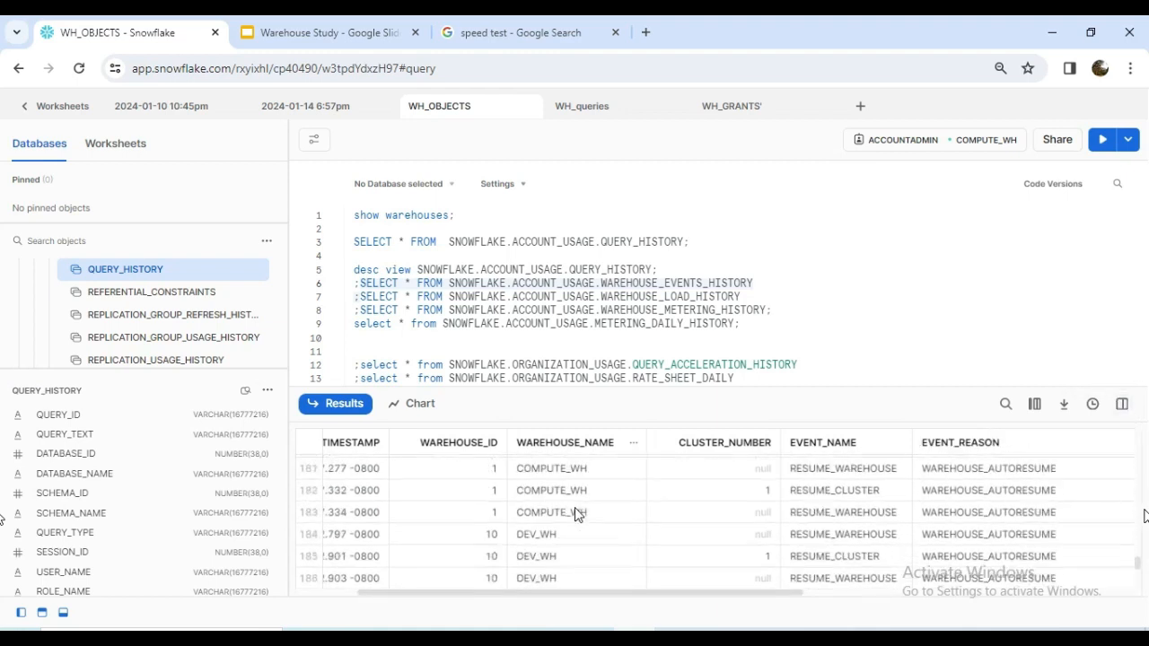
scroll(575, 514, up, 1)
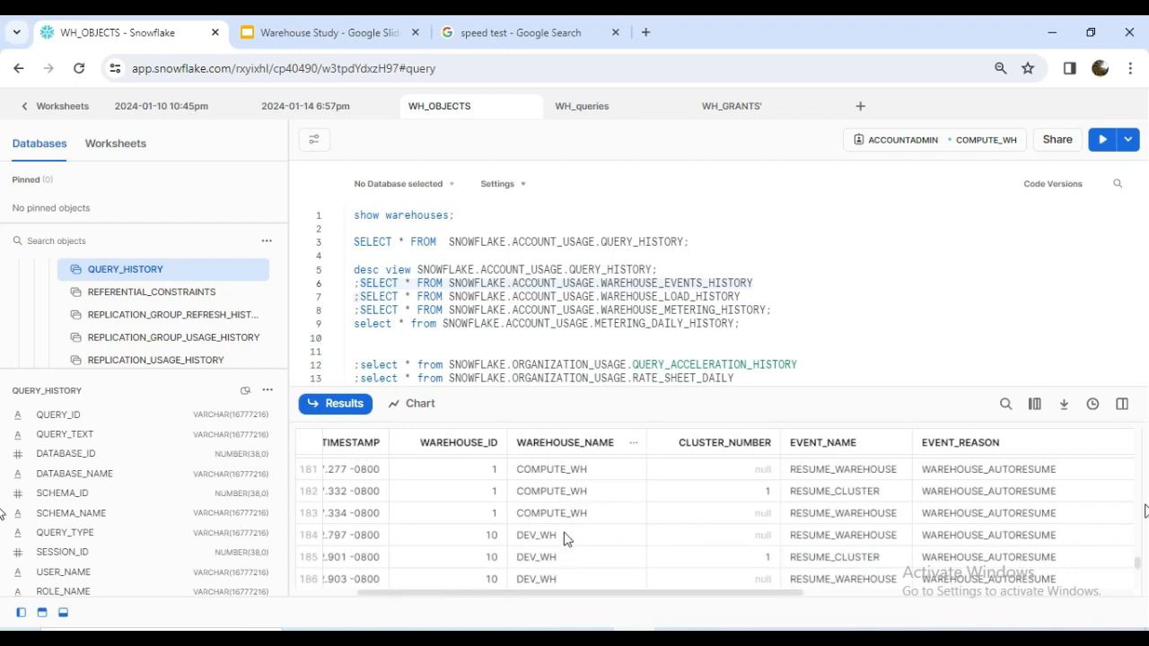
scroll(566, 532, down, 3)
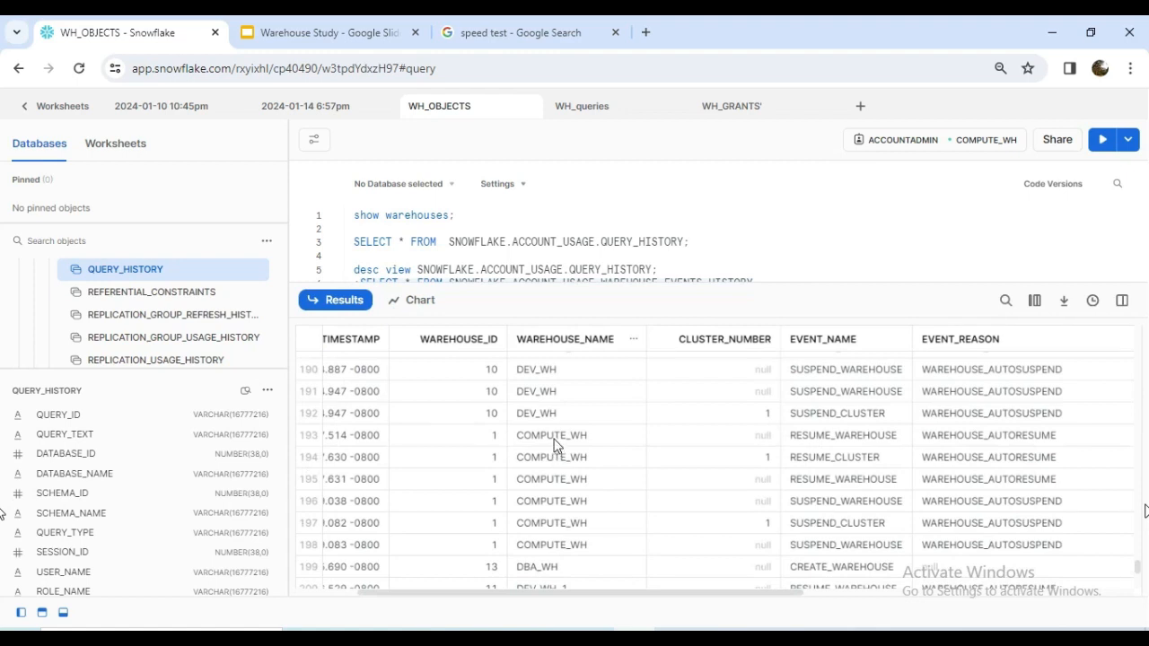
Examine the resume and suspend events of COMPUTE_WH in rows 193 to 198 of the warehouse events results.
drag(556, 436, 557, 457)
drag(553, 533, 851, 467)
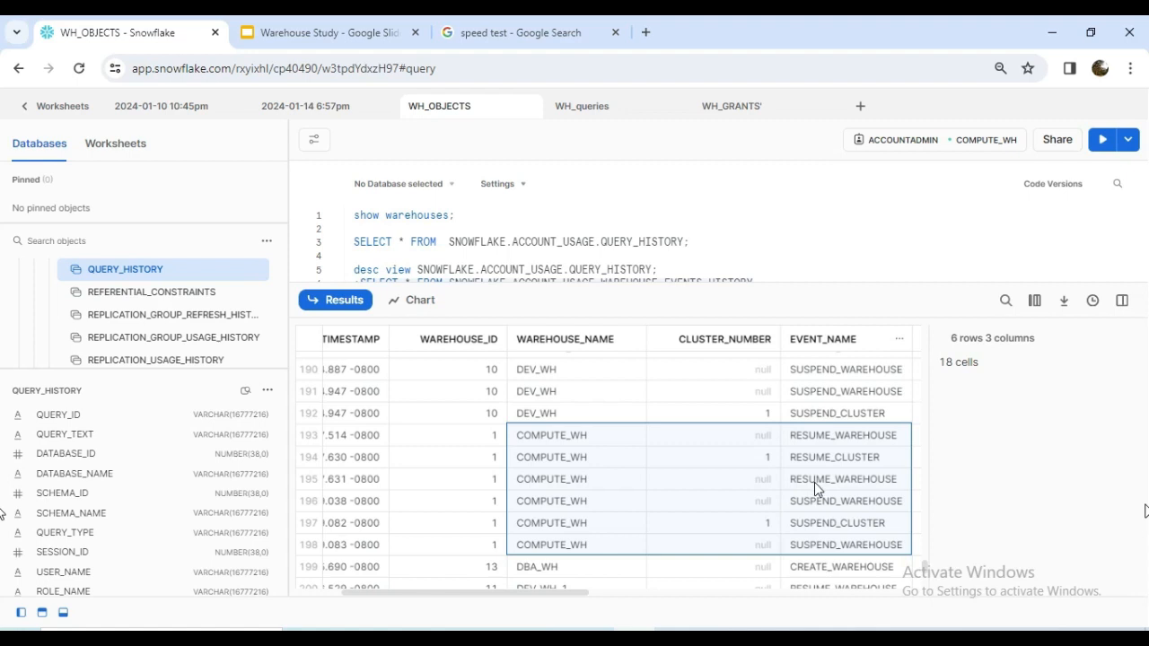
click(1122, 302)
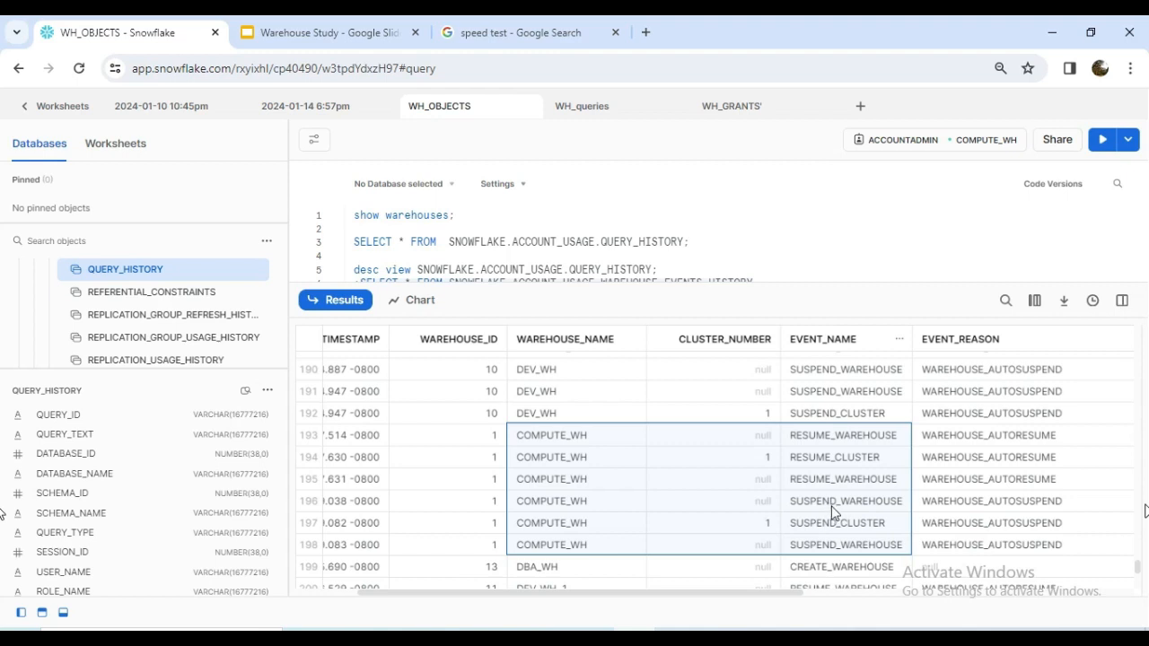
drag(829, 509, 851, 544)
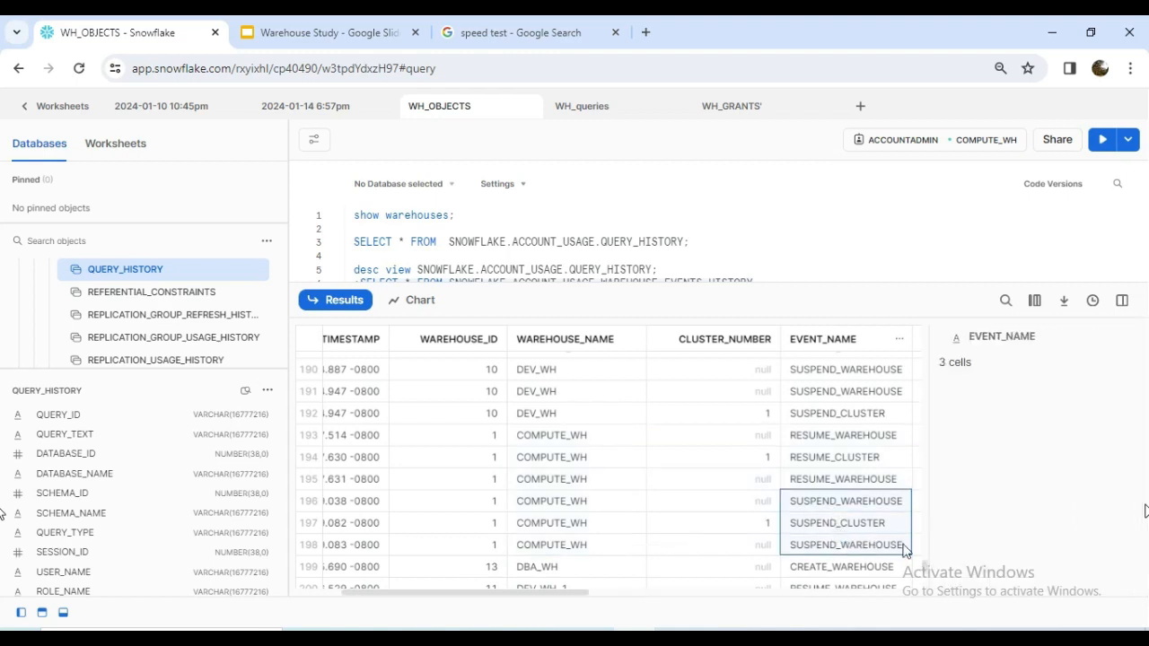
click(1122, 302)
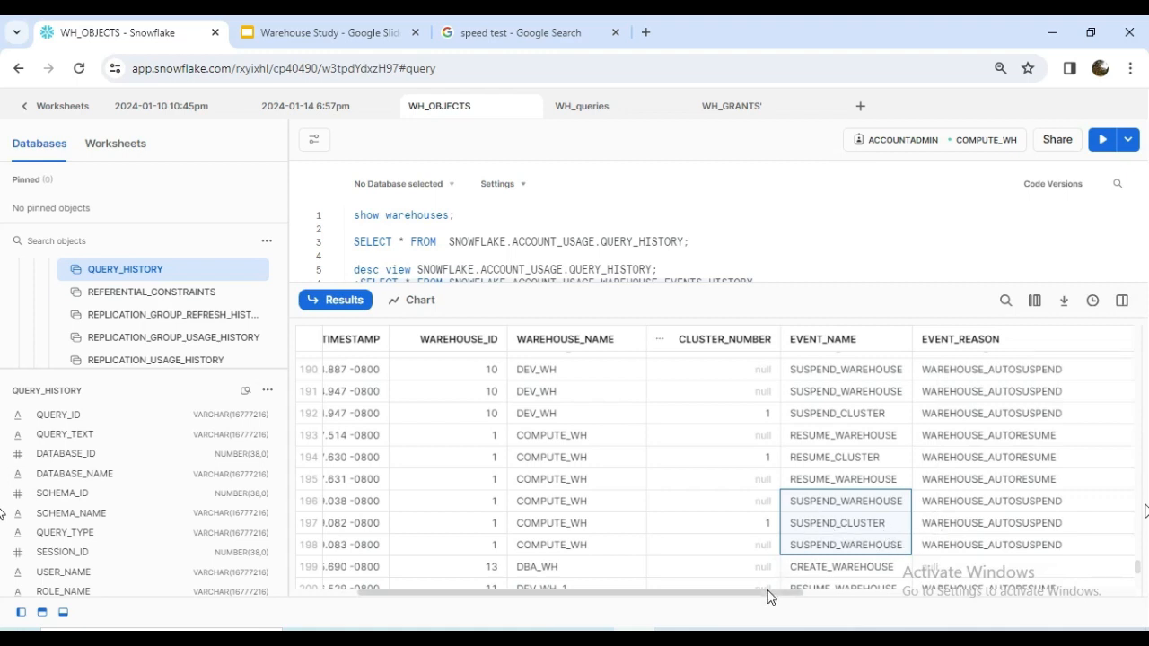
drag(768, 597, 854, 596)
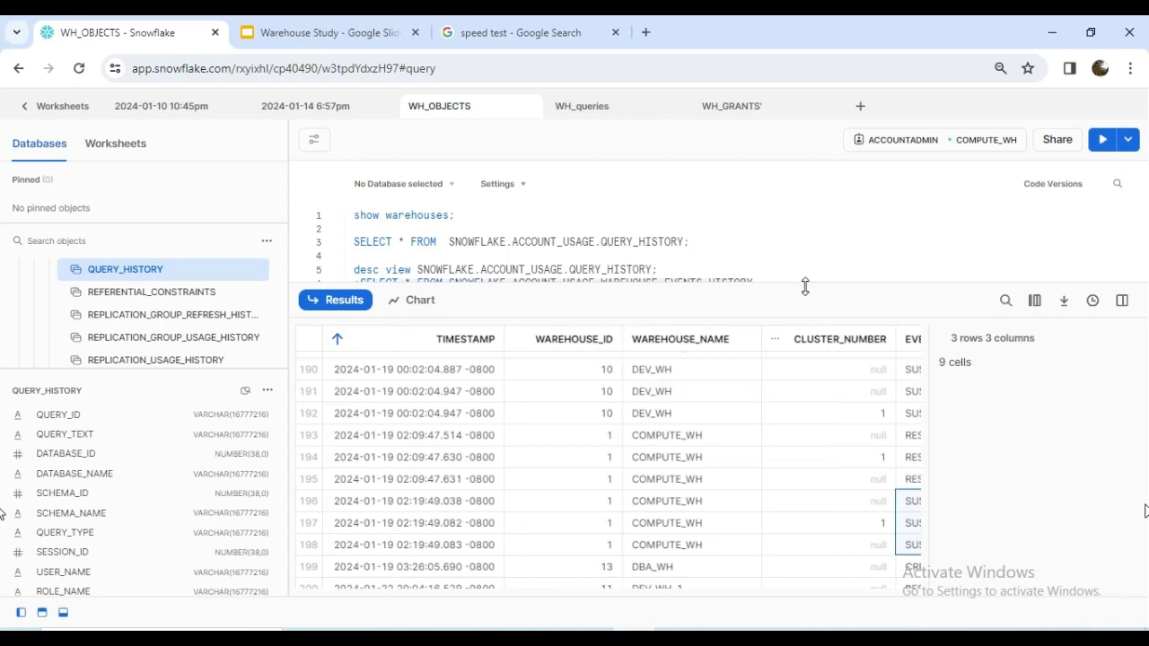
Enlarge the query editor area and run the SELECT query on SNOWFLAKE.ACCOUNT_USAGE.WAREHOUSE_LOAD_HISTORY.
drag(806, 286, 801, 359)
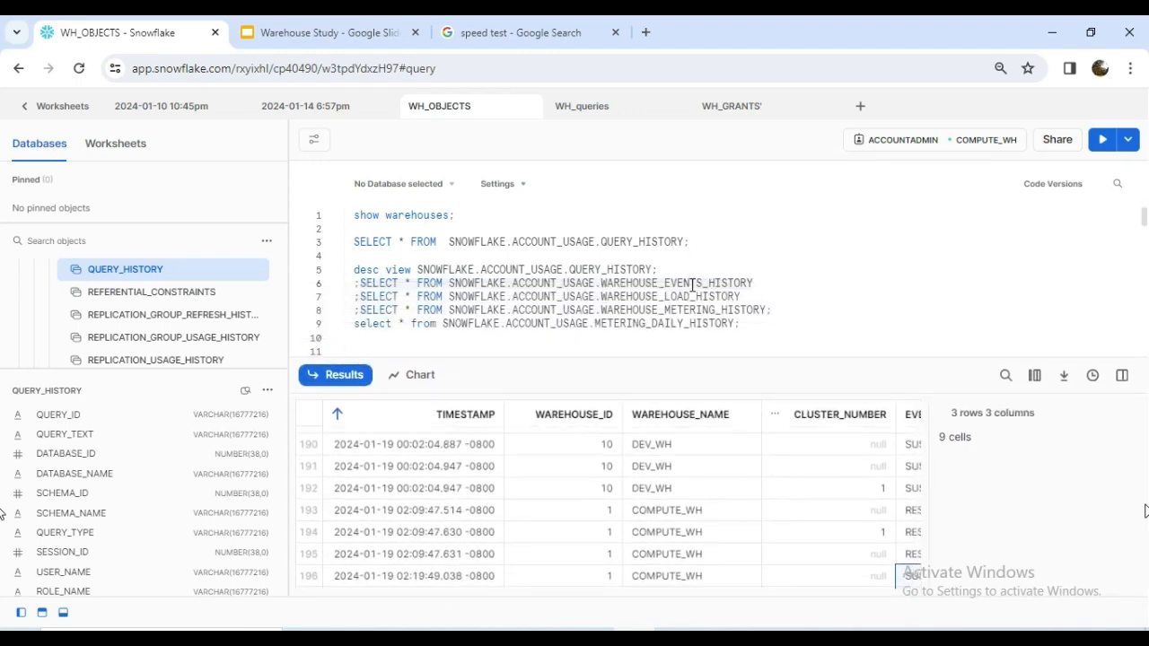
click(1123, 376)
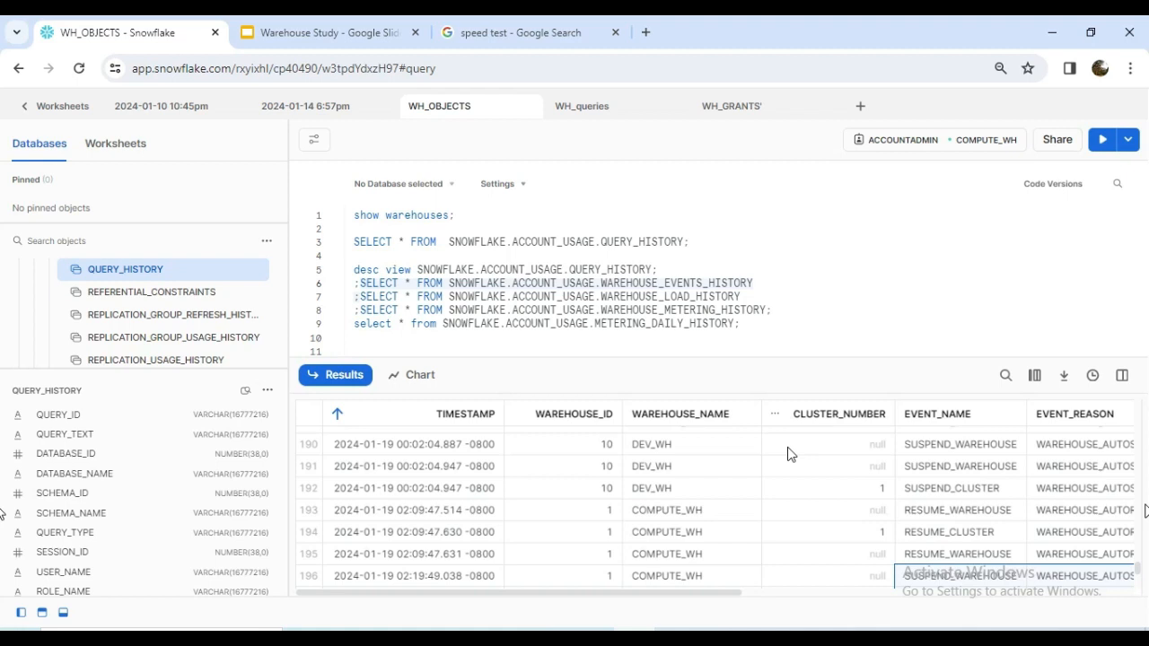
click(1106, 142)
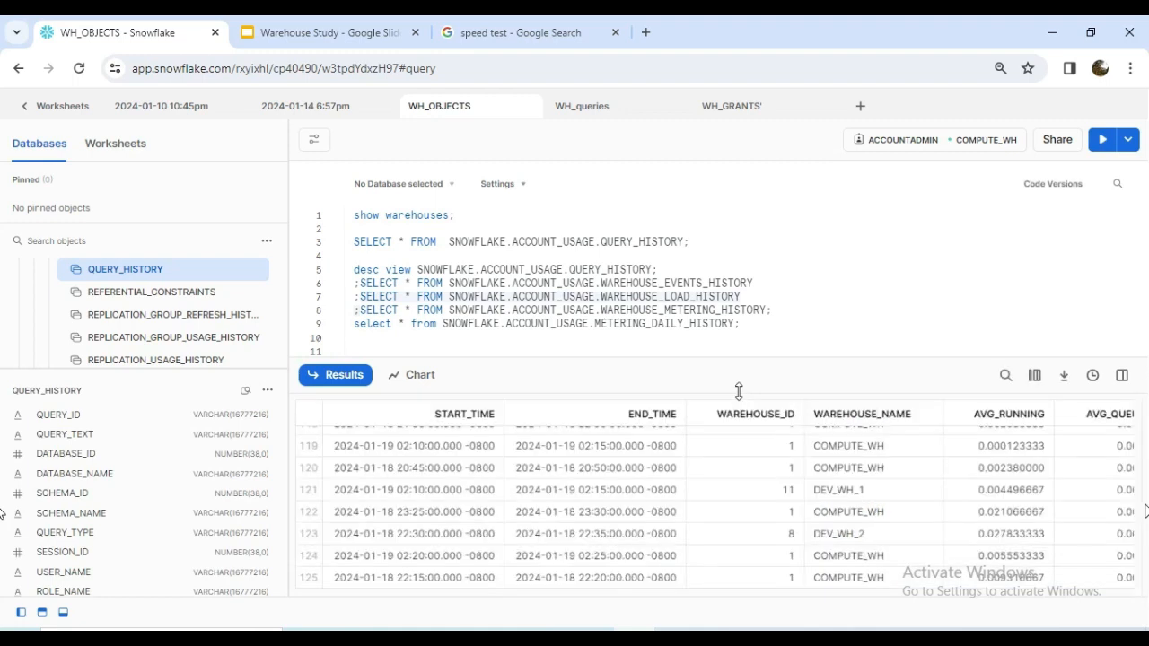
Examine the START_TIME and END_TIME intervals and the load columns in the warehouse load history results.
scroll(754, 494, up, 20)
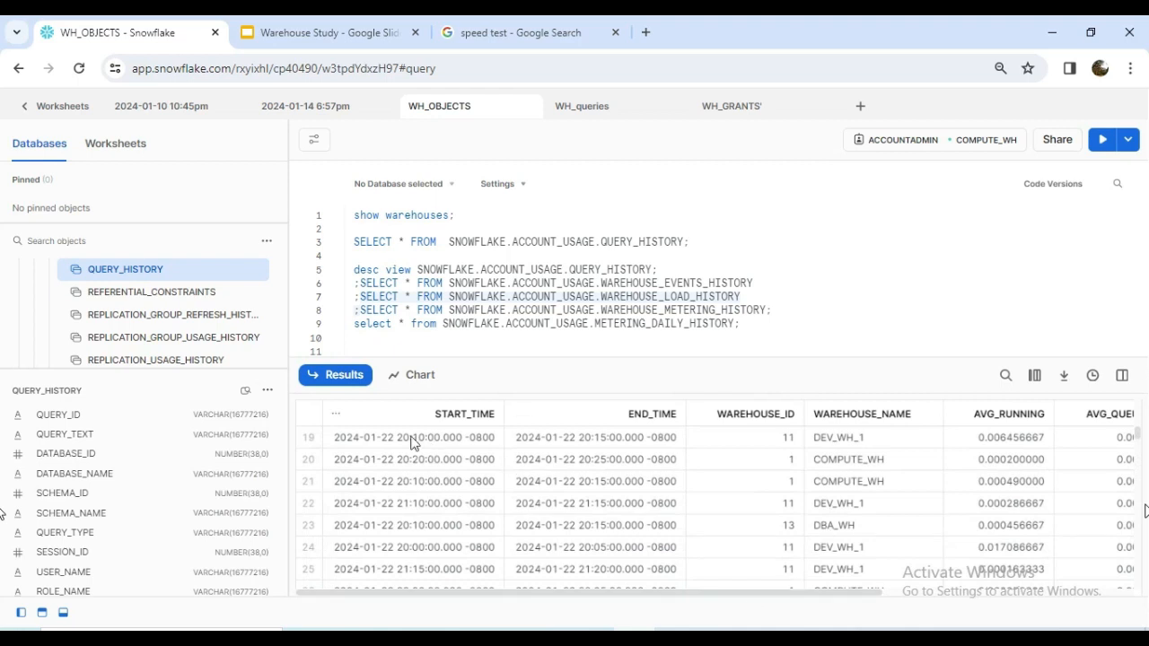
drag(454, 438, 493, 436)
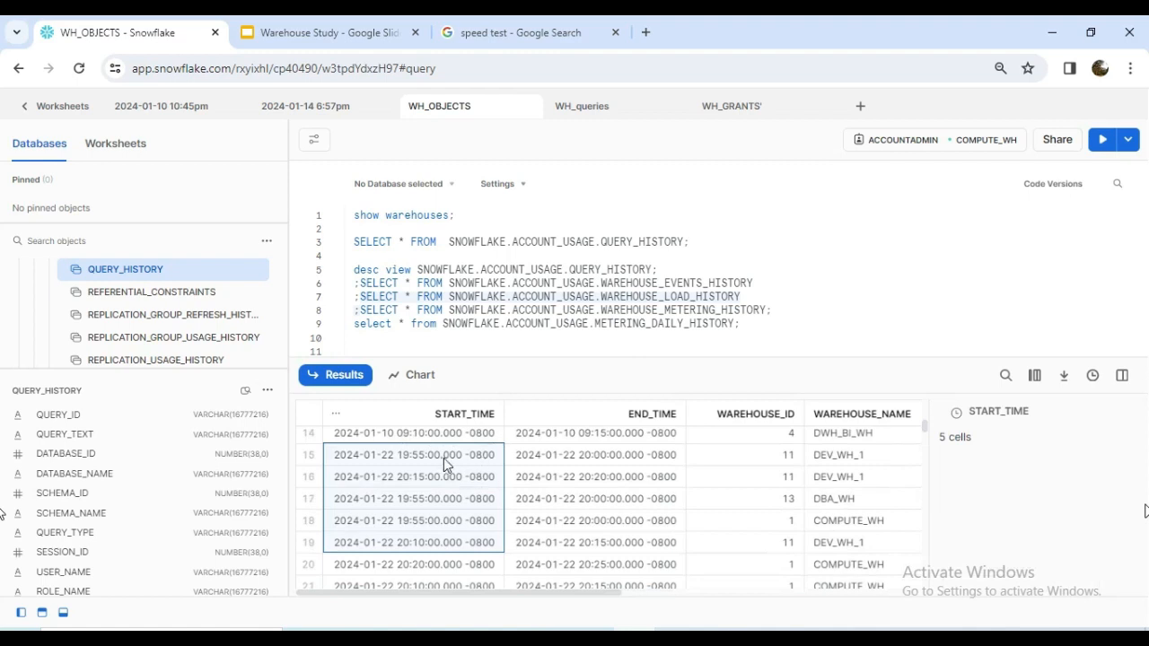
drag(444, 463, 549, 464)
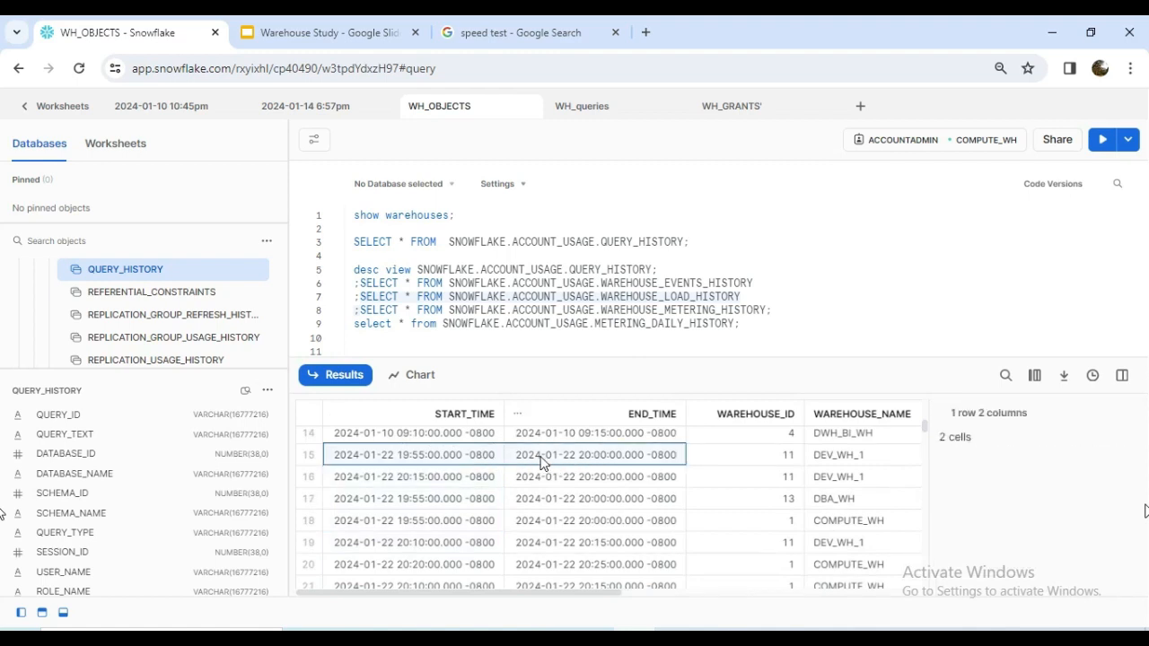
click(1122, 375)
drag(617, 592, 894, 595)
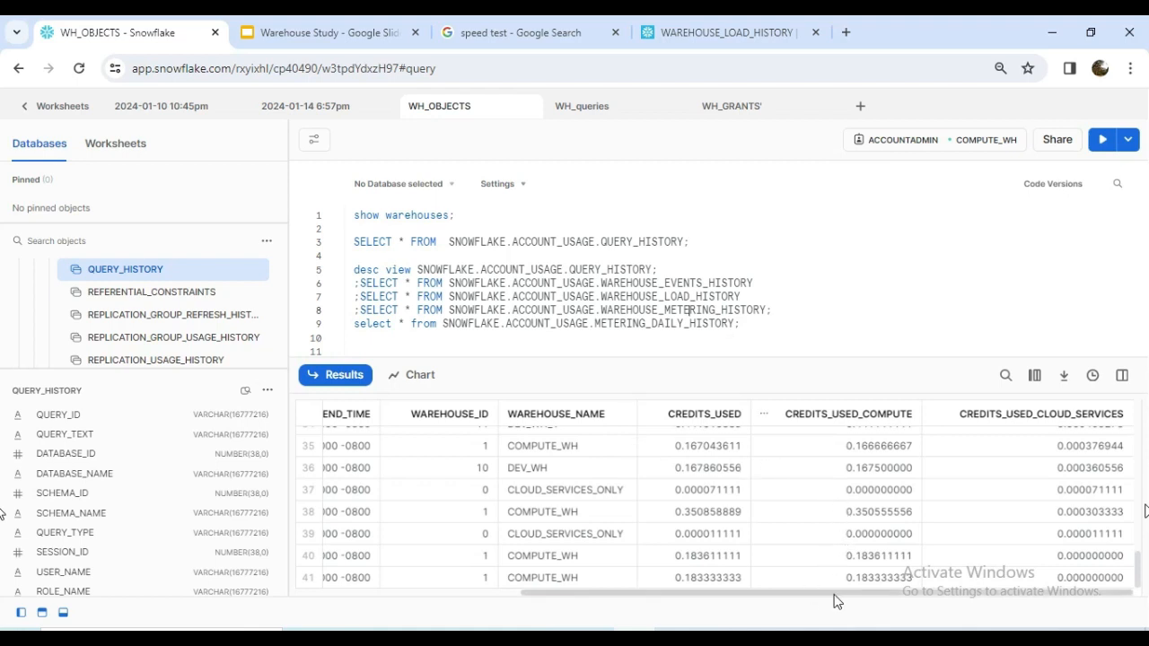
Review the time, warehouse and credits columns in the WAREHOUSE_METERING_HISTORY results.
drag(840, 599, 575, 593)
scroll(547, 577, up, 4)
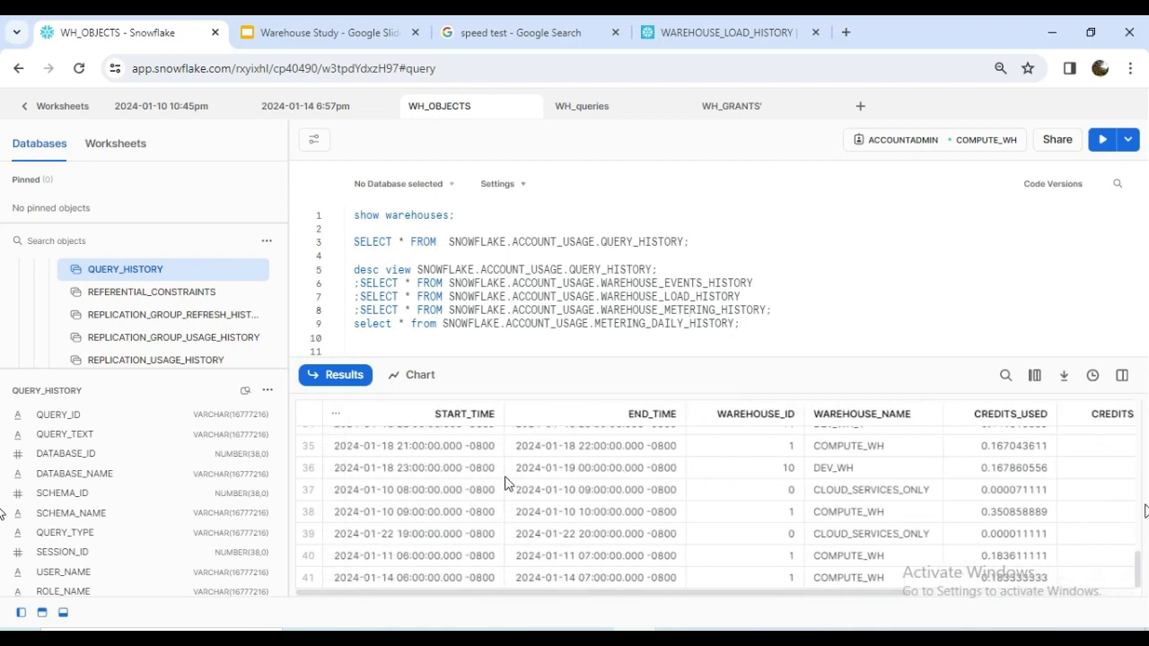
scroll(508, 480, up, 5)
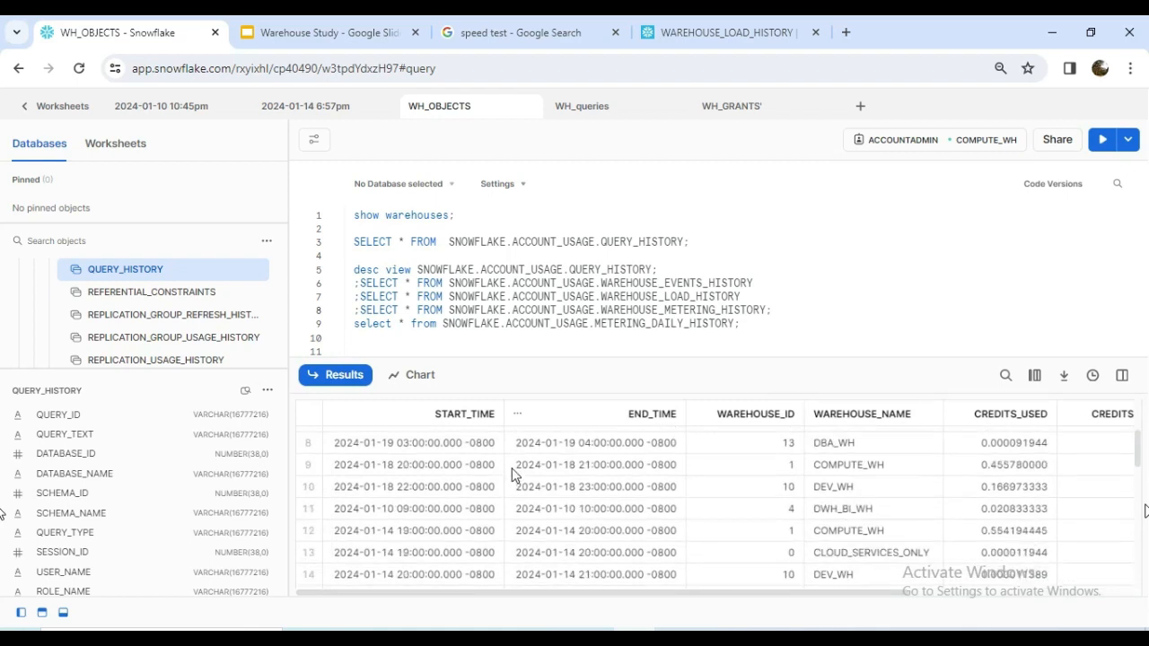
Examine the hourly intervals and warehouse entries in the WAREHOUSE_METERING_HISTORY results, and widen the CREDITS_USED column.
drag(452, 445, 561, 445)
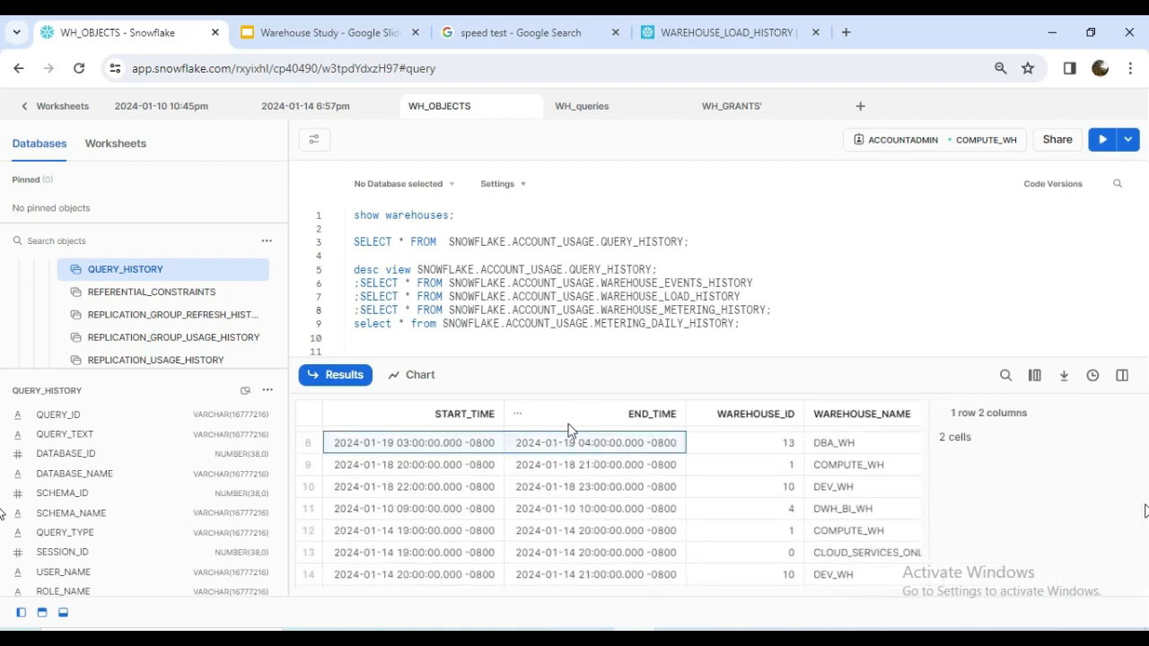
click(1122, 375)
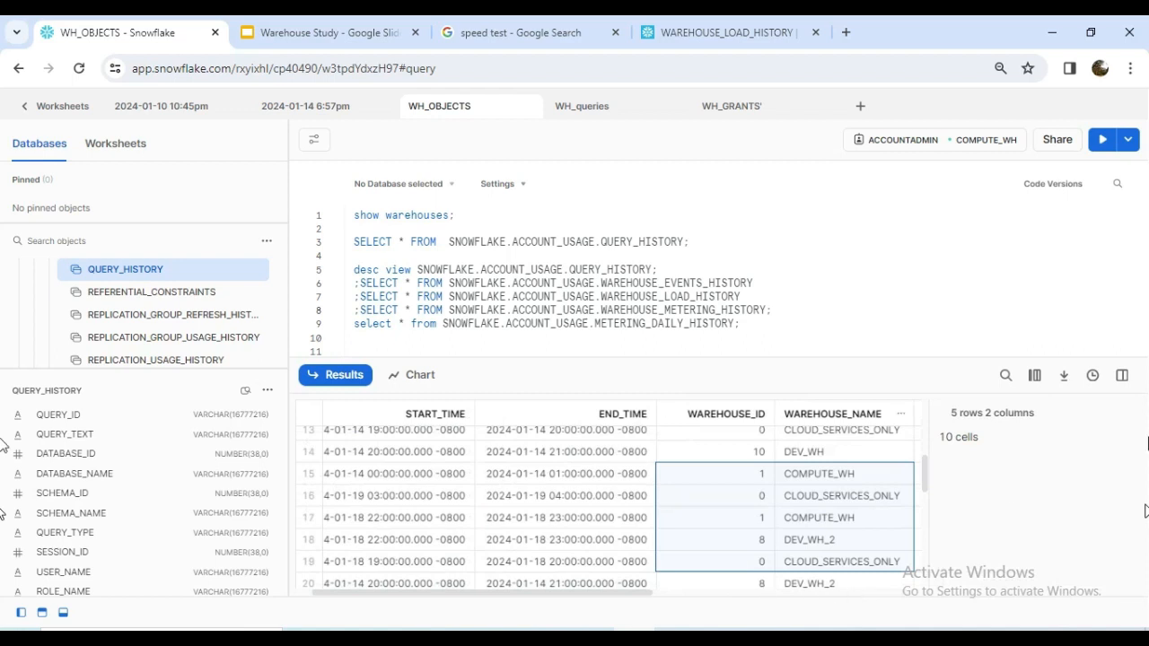
click(1123, 376)
drag(655, 591, 959, 606)
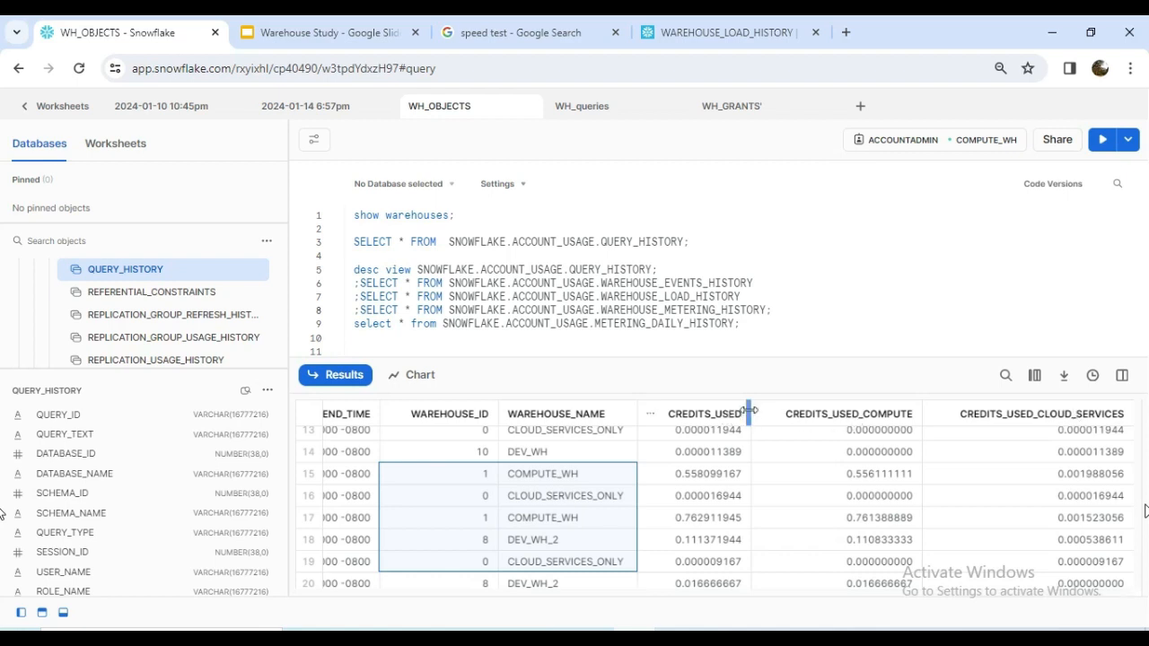
scroll(749, 413, up, 5)
drag(790, 409, 797, 410)
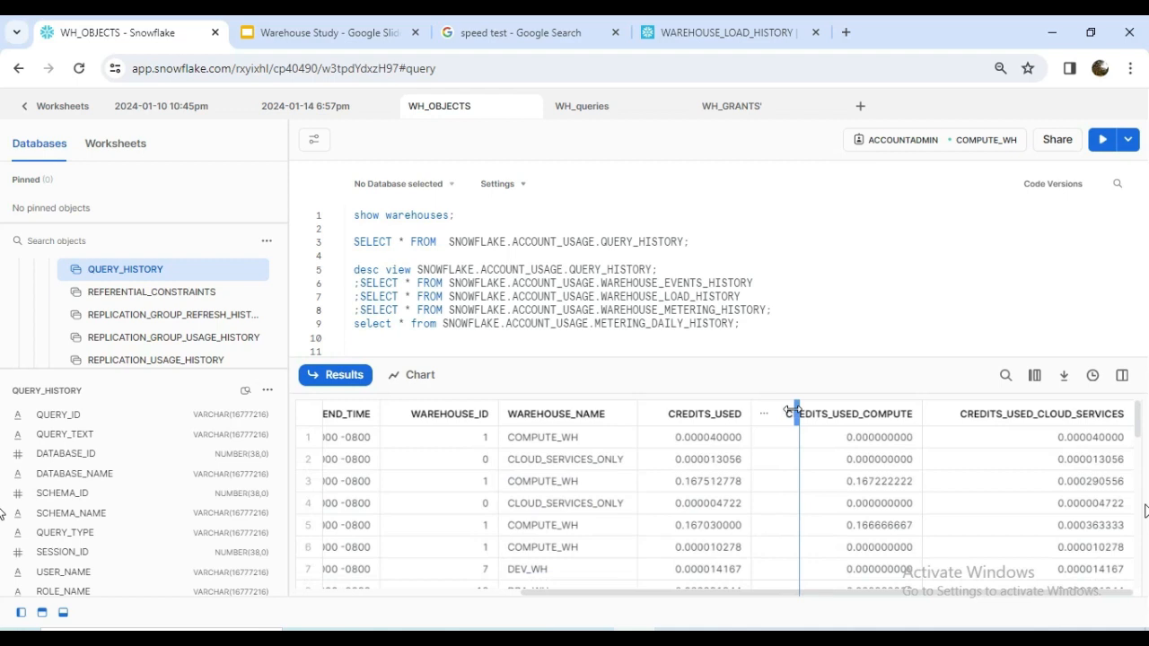
drag(794, 410, 797, 410)
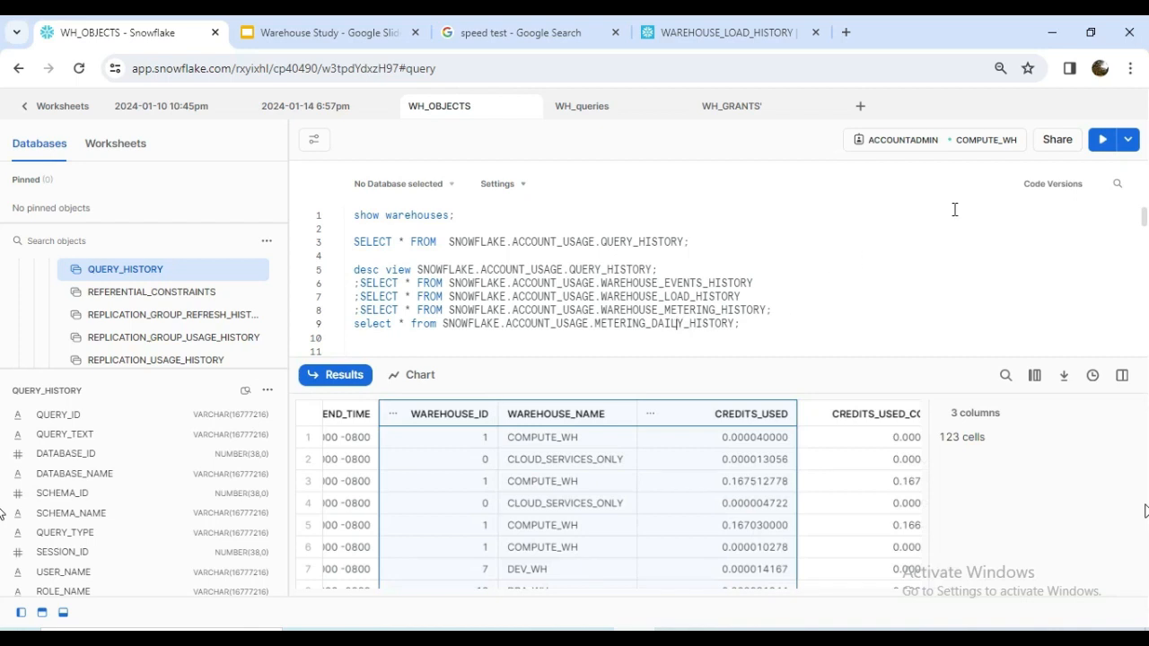
Run the SELECT query on SNOWFLAKE.ACCOUNT_USAGE.METERING_DAILY_HISTORY and hide the query details to view its service type and usage date columns.
click(1102, 141)
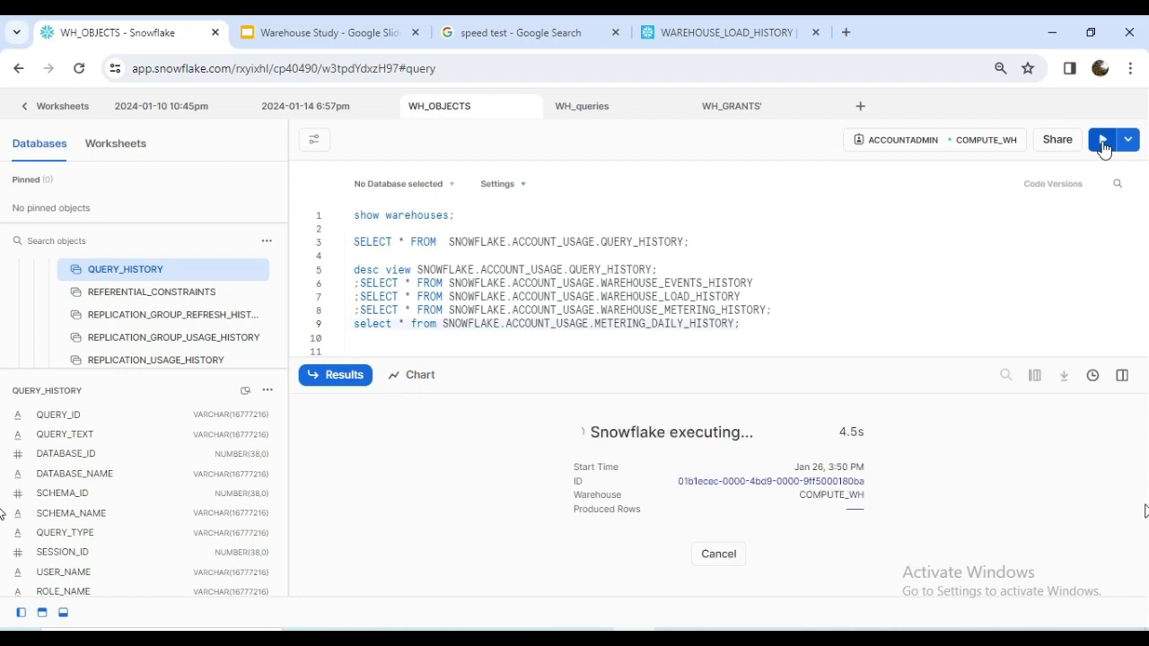
click(1121, 377)
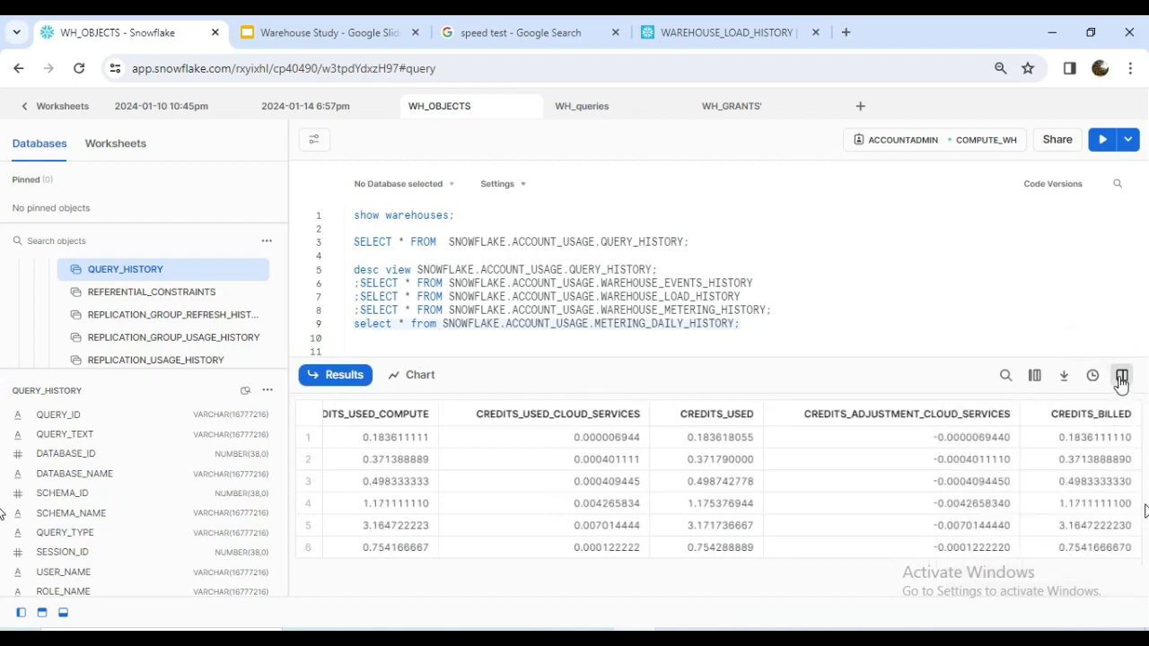
scroll(552, 449, left, 5)
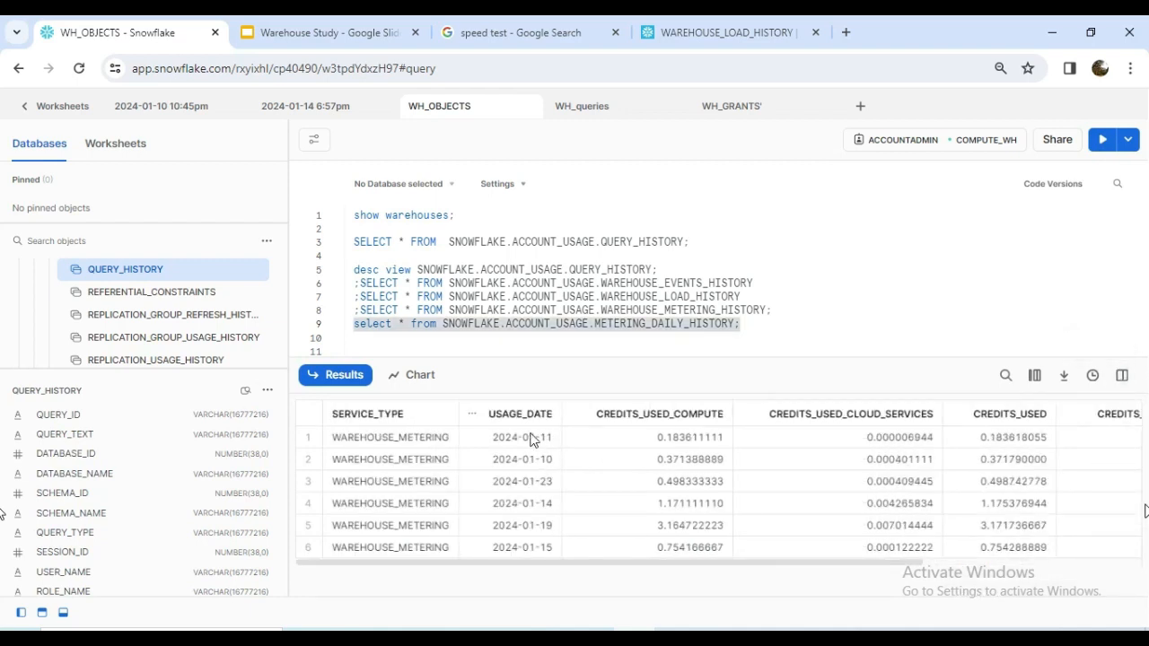
Rerun the WAREHOUSE_METERING_HISTORY query for comparison, followed by the METERING_DAILY_HISTORY query.
click(619, 310)
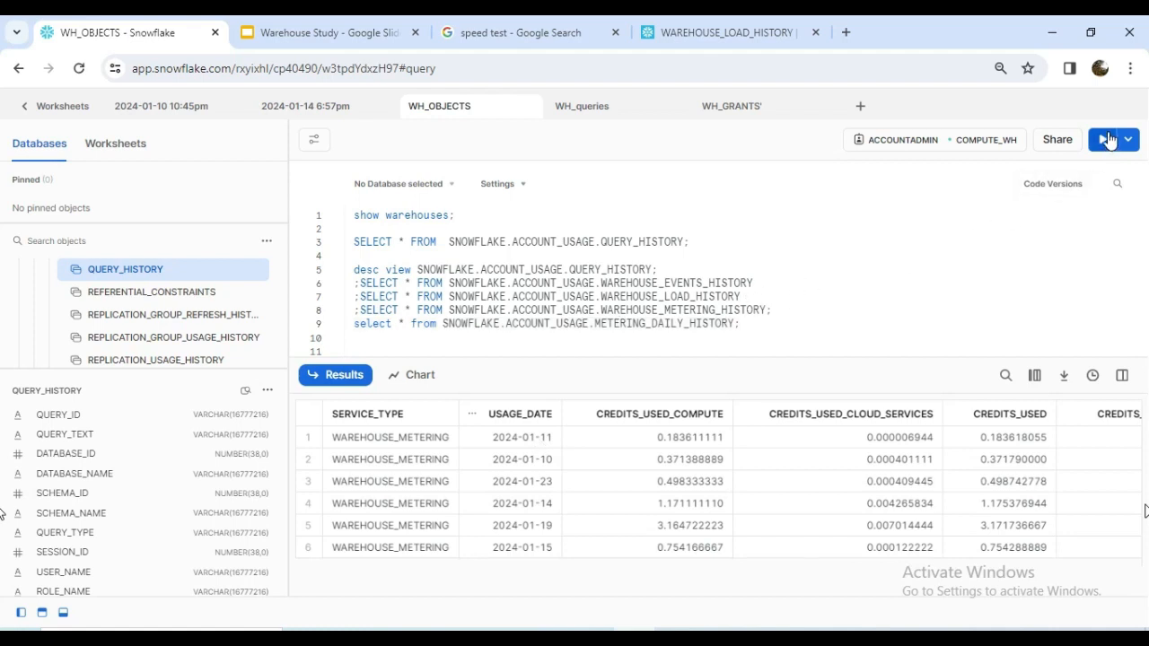
click(1103, 141)
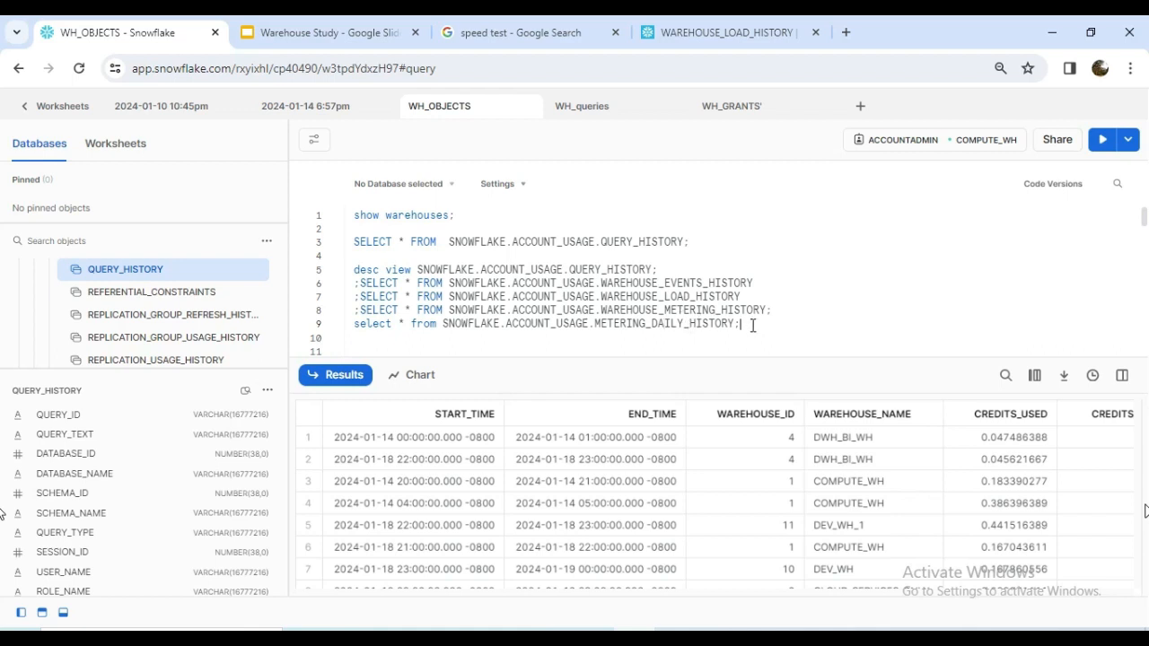
drag(738, 325, 361, 325)
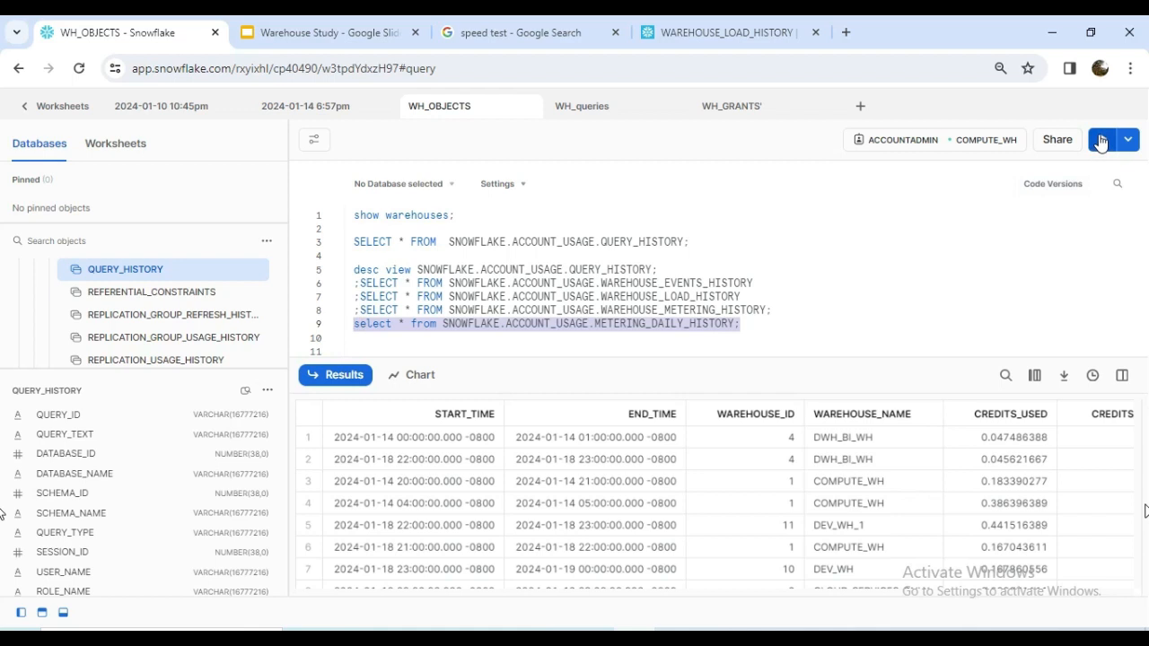
click(1102, 139)
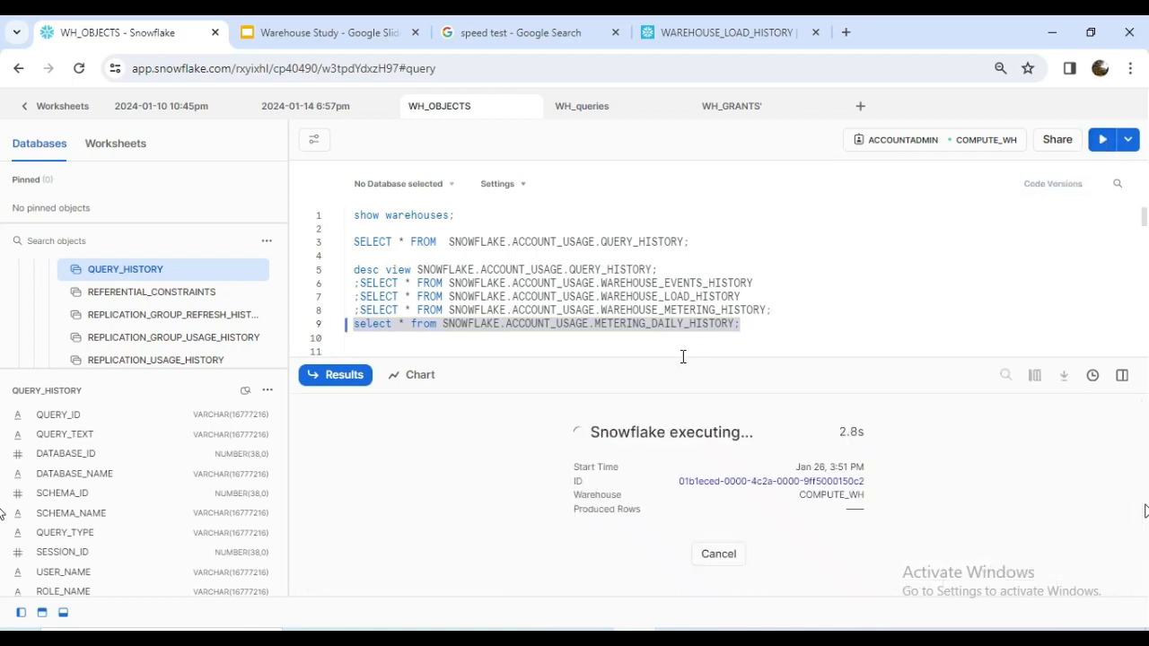
Examine the compute, cloud services, adjustment and billed credits columns in the METERING_DAILY_HISTORY results.
click(646, 547)
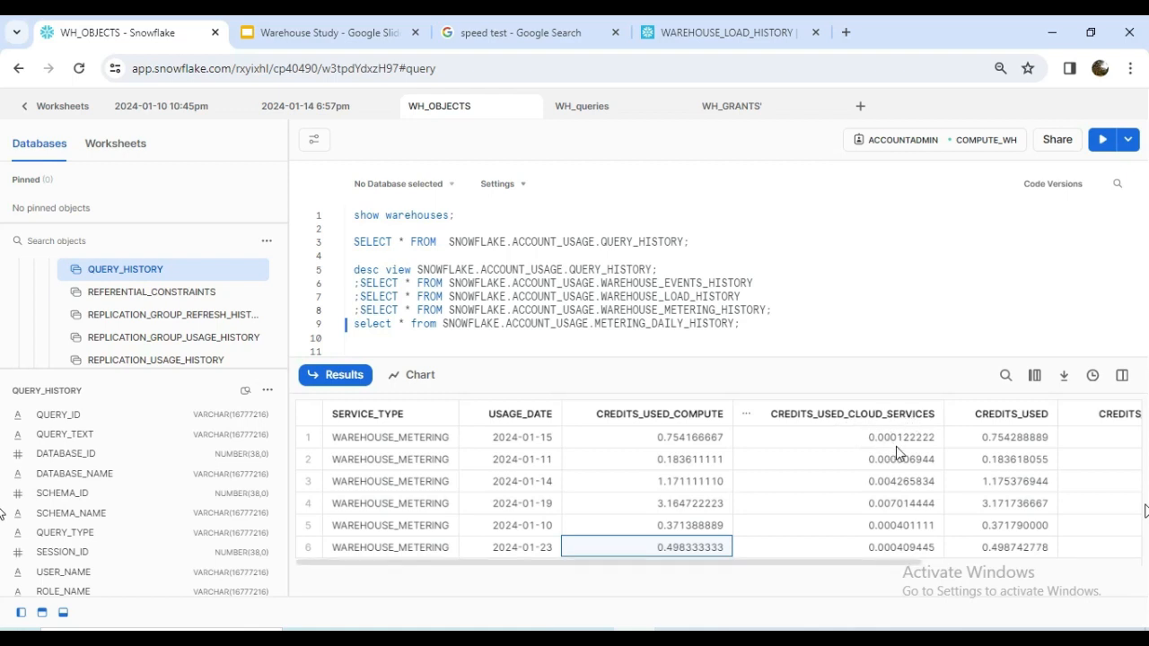
click(881, 553)
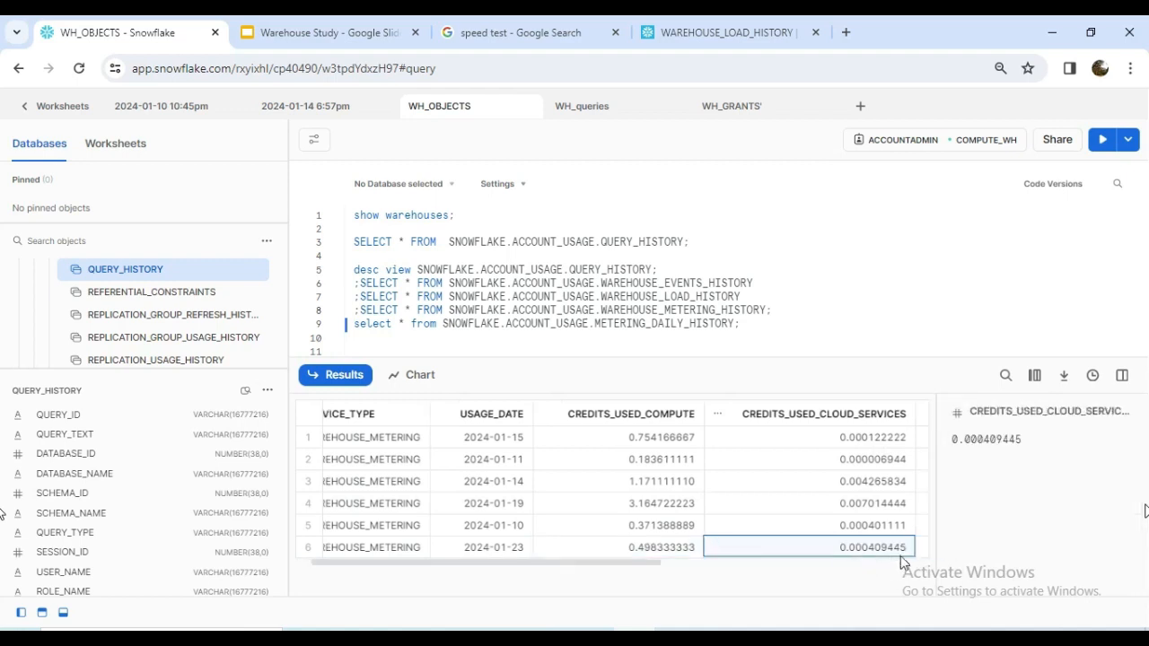
click(1123, 375)
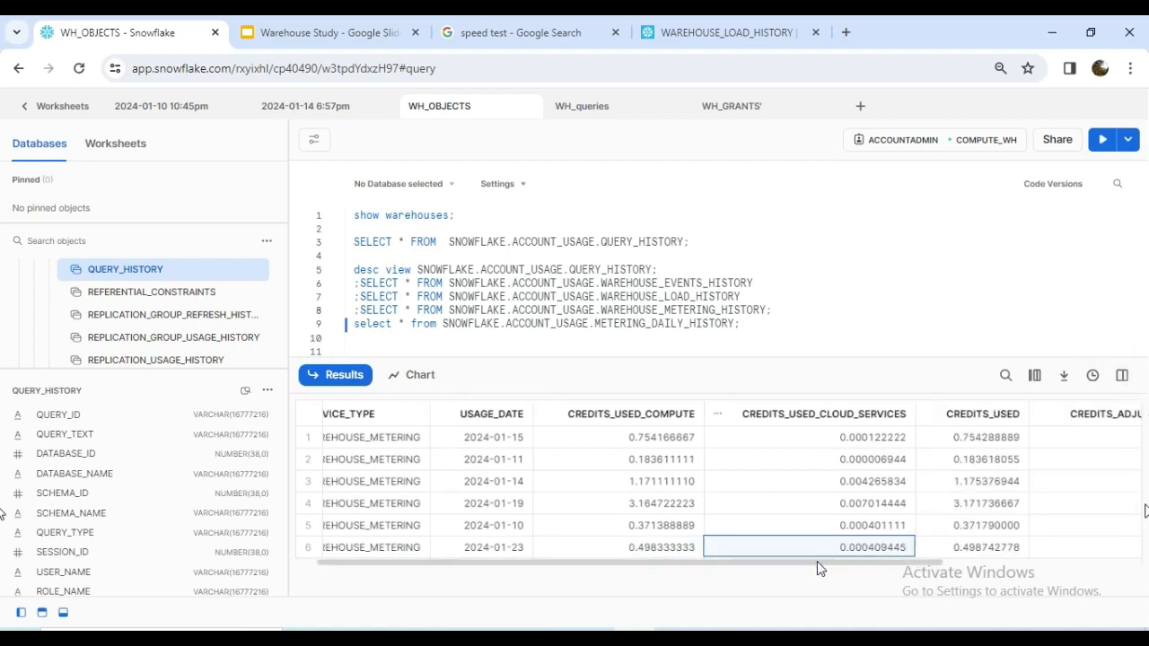
drag(821, 563, 946, 562)
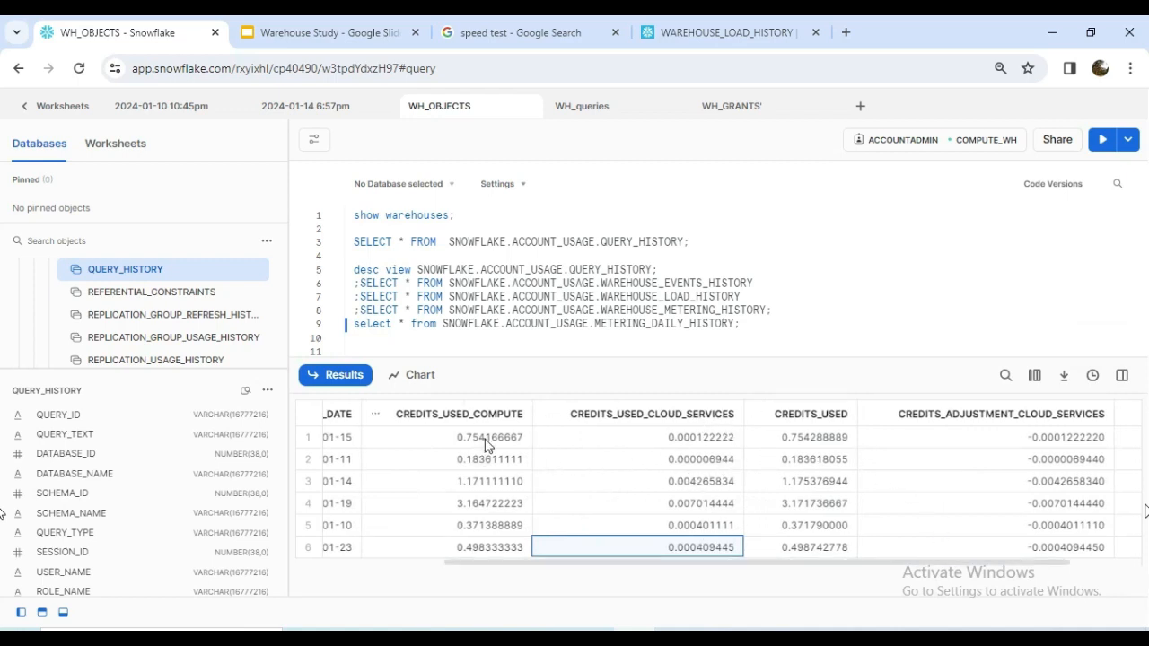
scroll(1066, 446, right, 2)
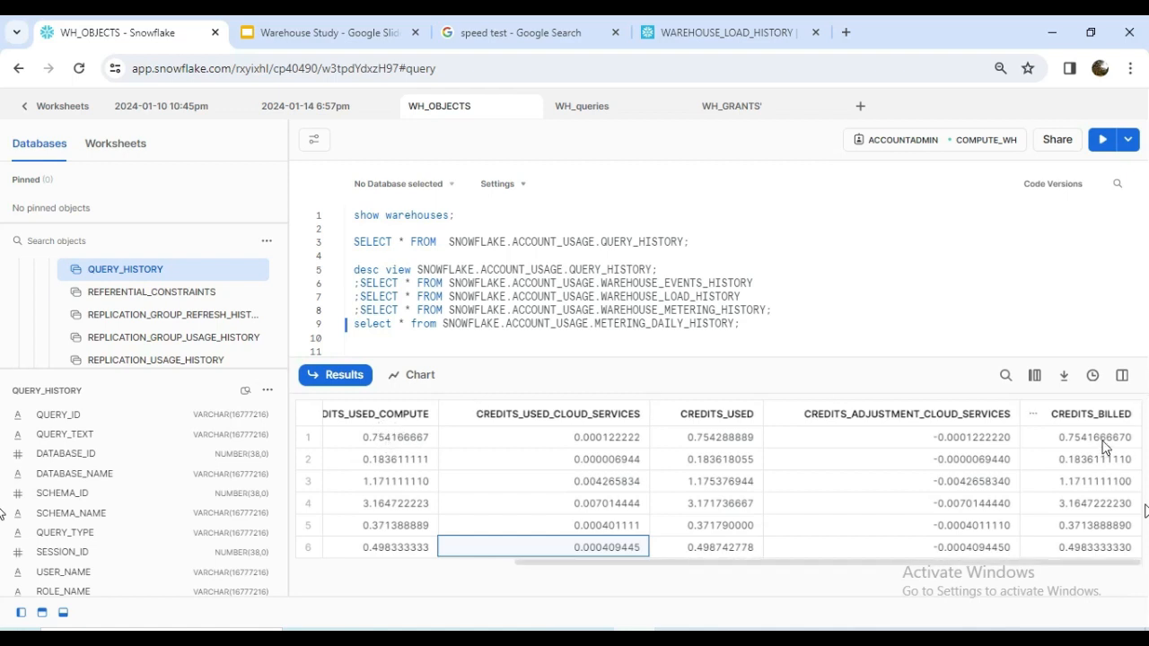
Review the worksheet's SELECT queries on the ORGANIZATION_USAGE views and compare their schema with ACCOUNT_USAGE.
scroll(685, 297, down, 2)
scroll(685, 297, up, 1)
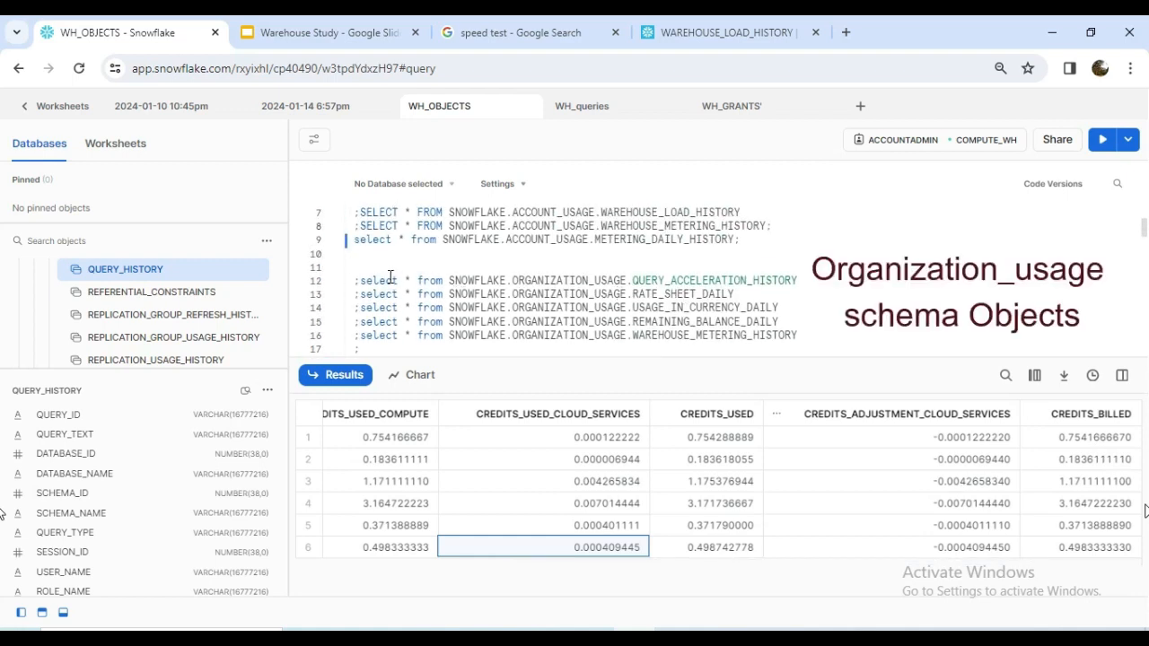
drag(362, 282, 795, 338)
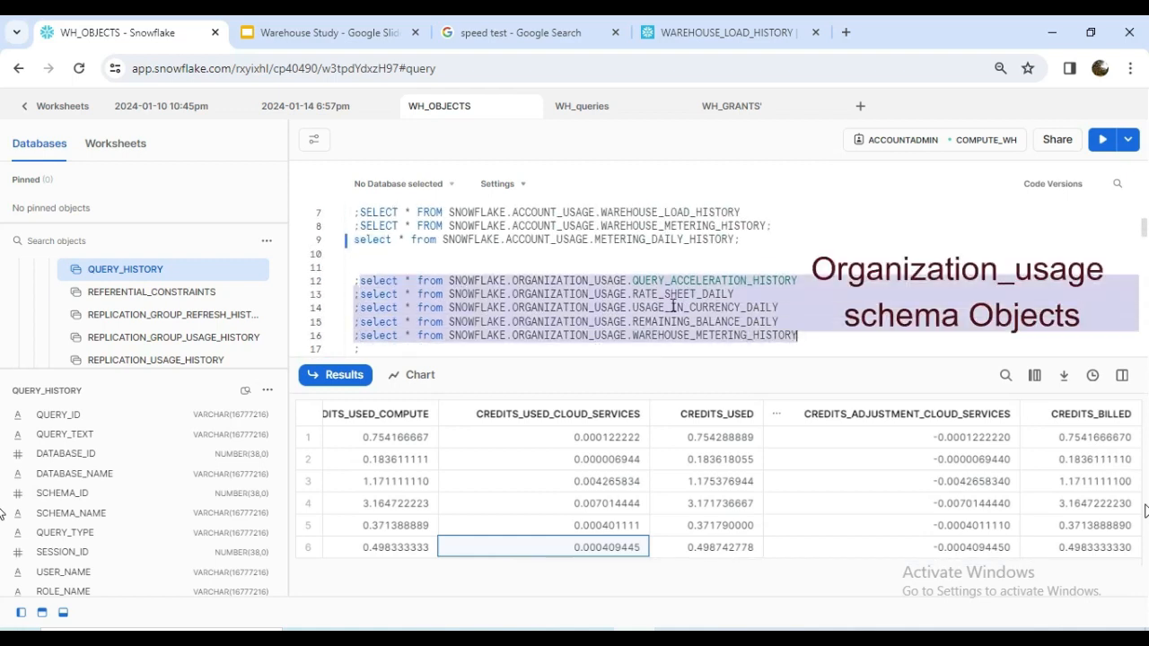
click(649, 323)
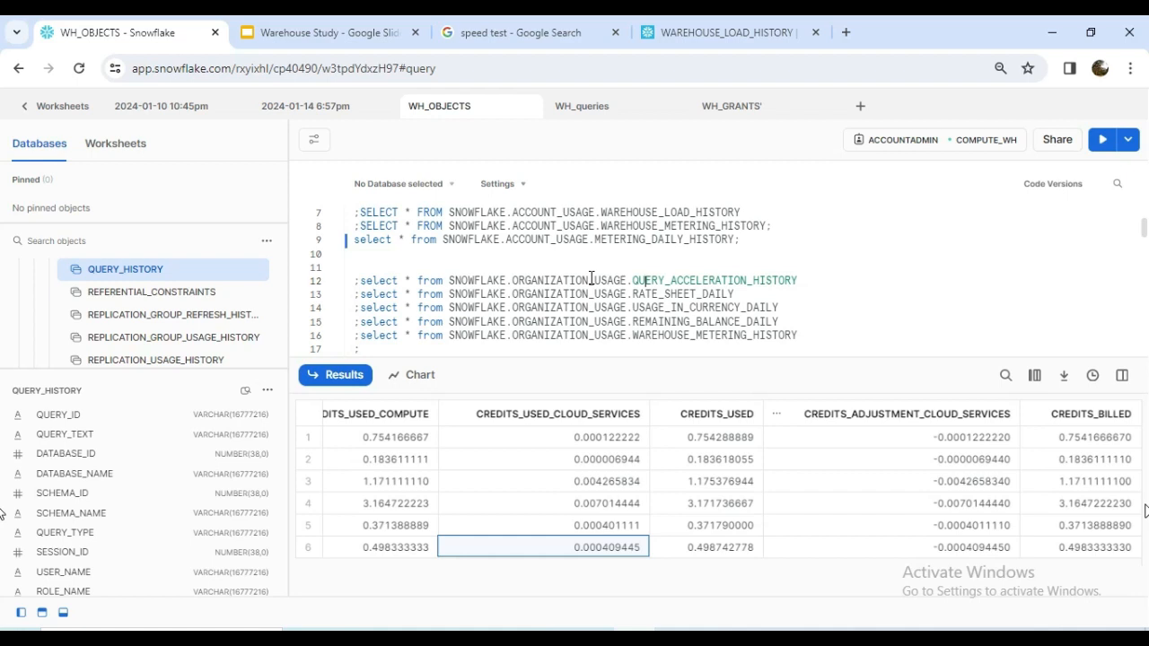
double_click(534, 213)
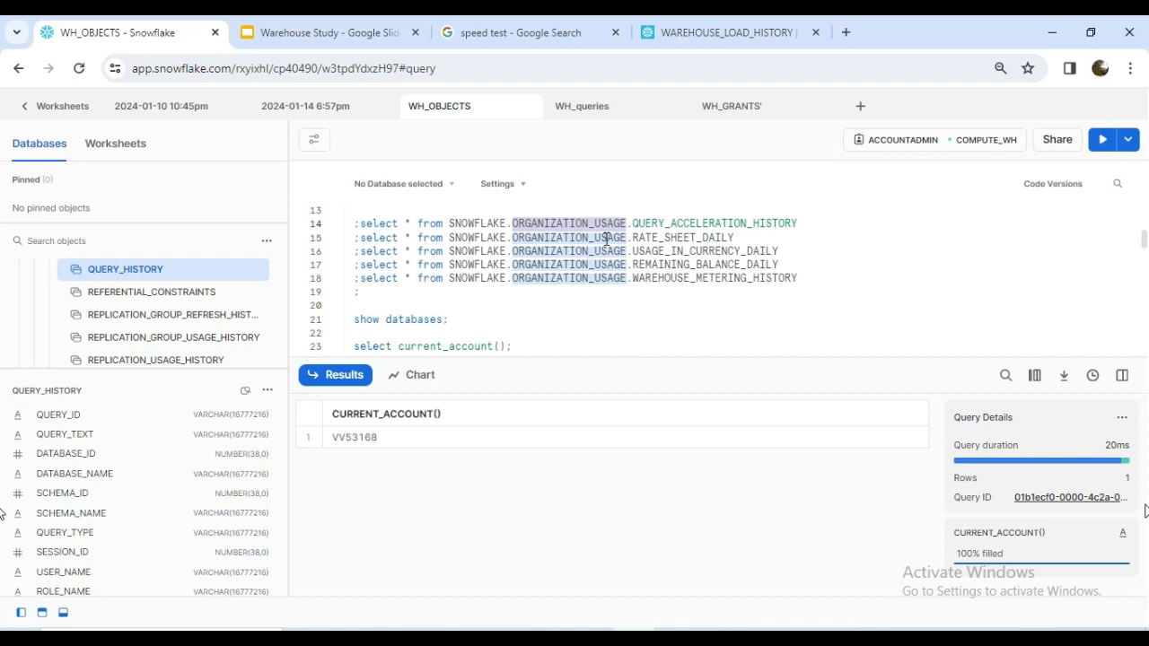
Run the SELECT query on SNOWFLAKE.ORGANIZATION_USAGE.QUERY_ACCELERATION_HISTORY and hide the query details.
click(607, 239)
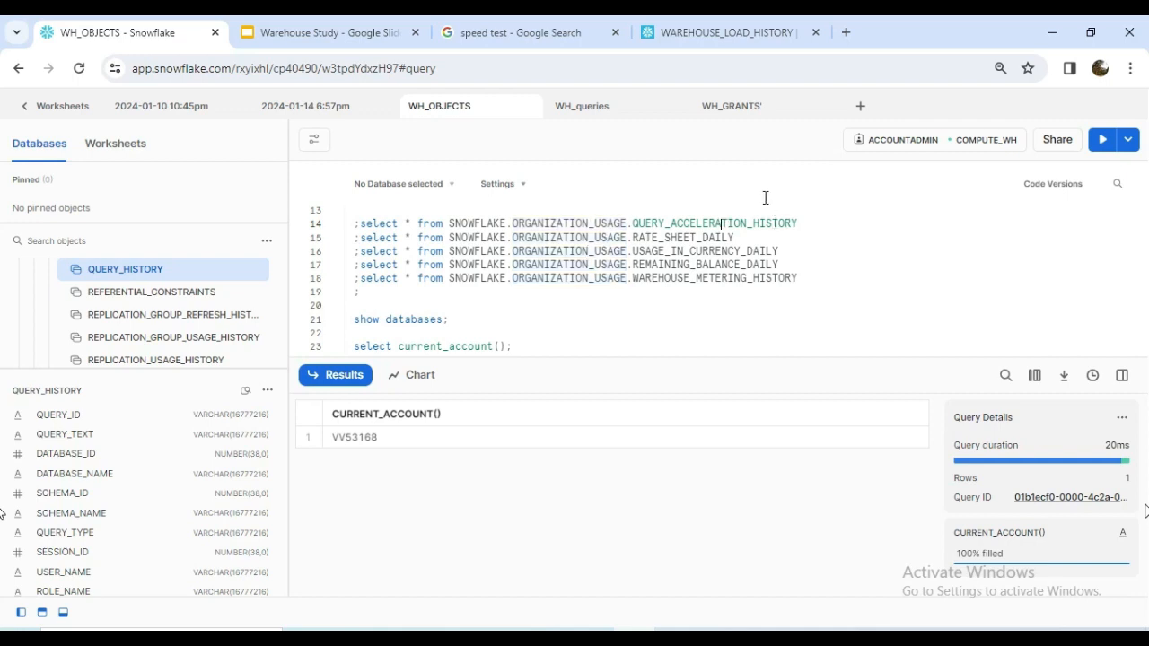
click(1102, 141)
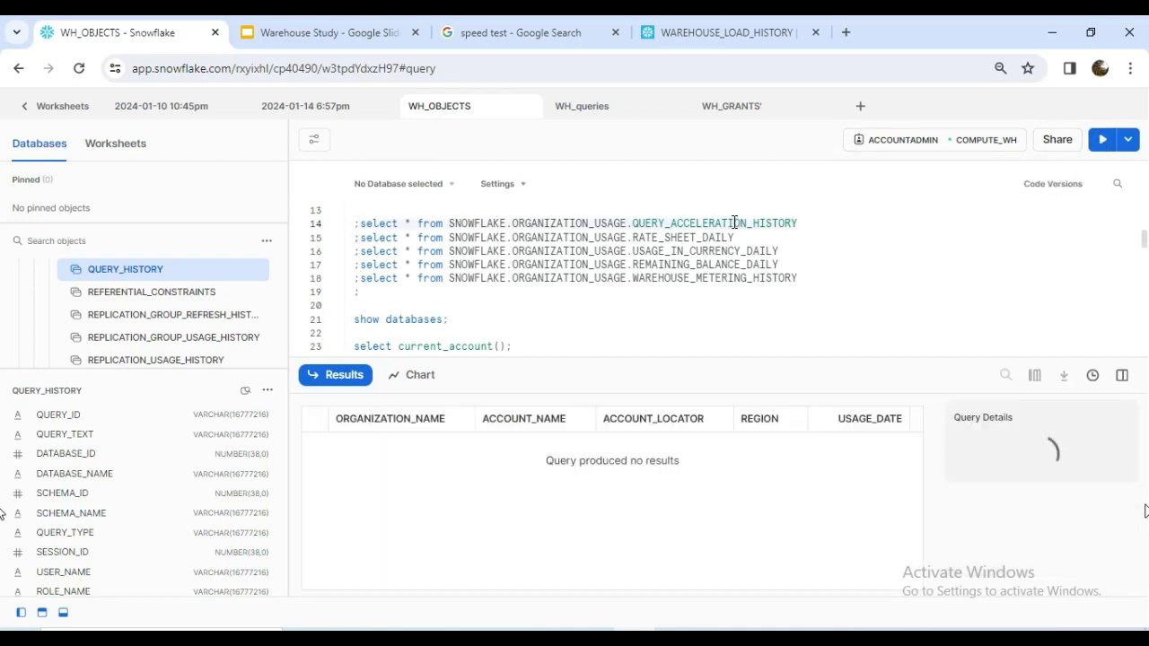
click(1123, 376)
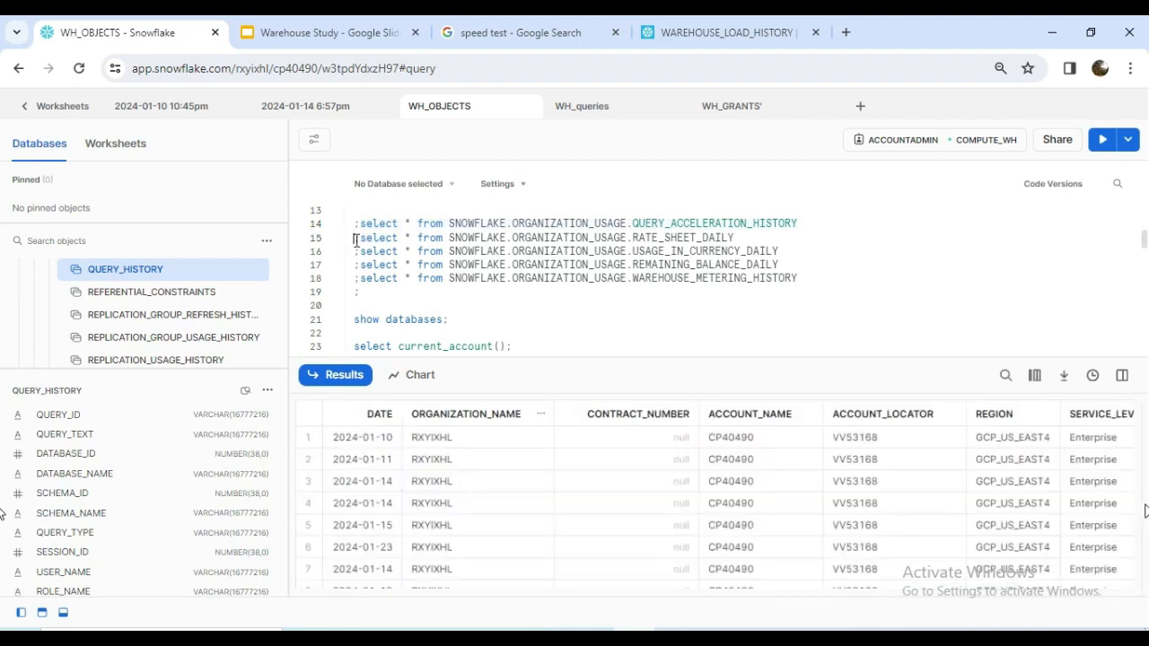
Comment out the RATE_SHEET_DAILY query on line 15 and review the billing, service type, currency and effective rate columns of its results.
key(ctrl+slash)
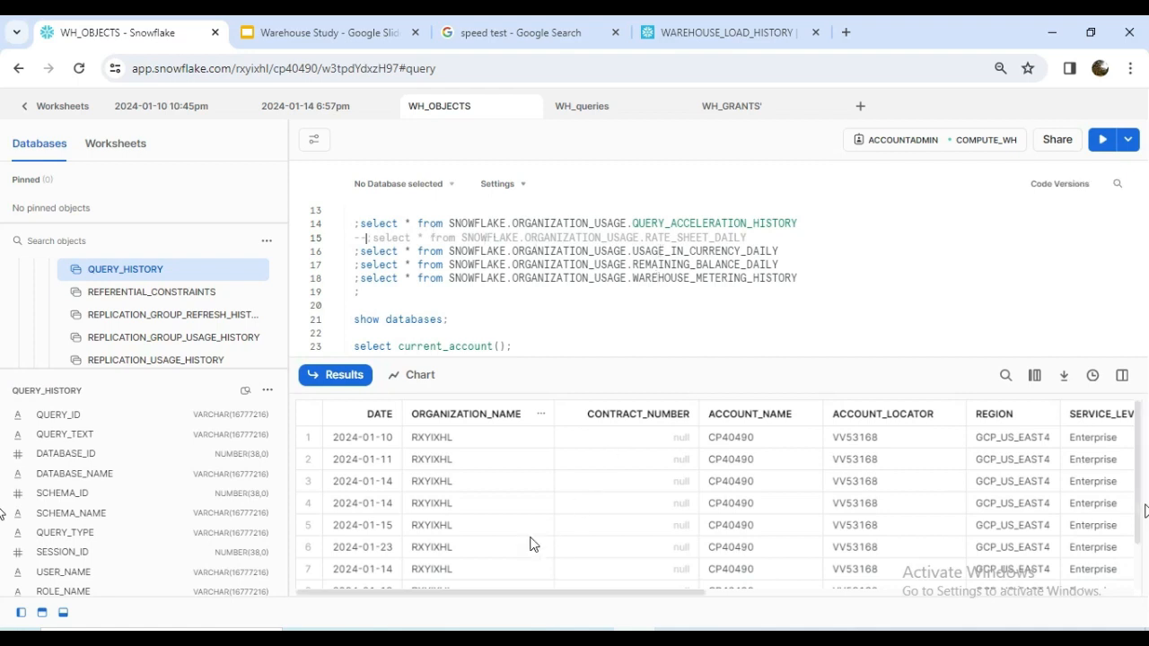
drag(511, 598, 997, 595)
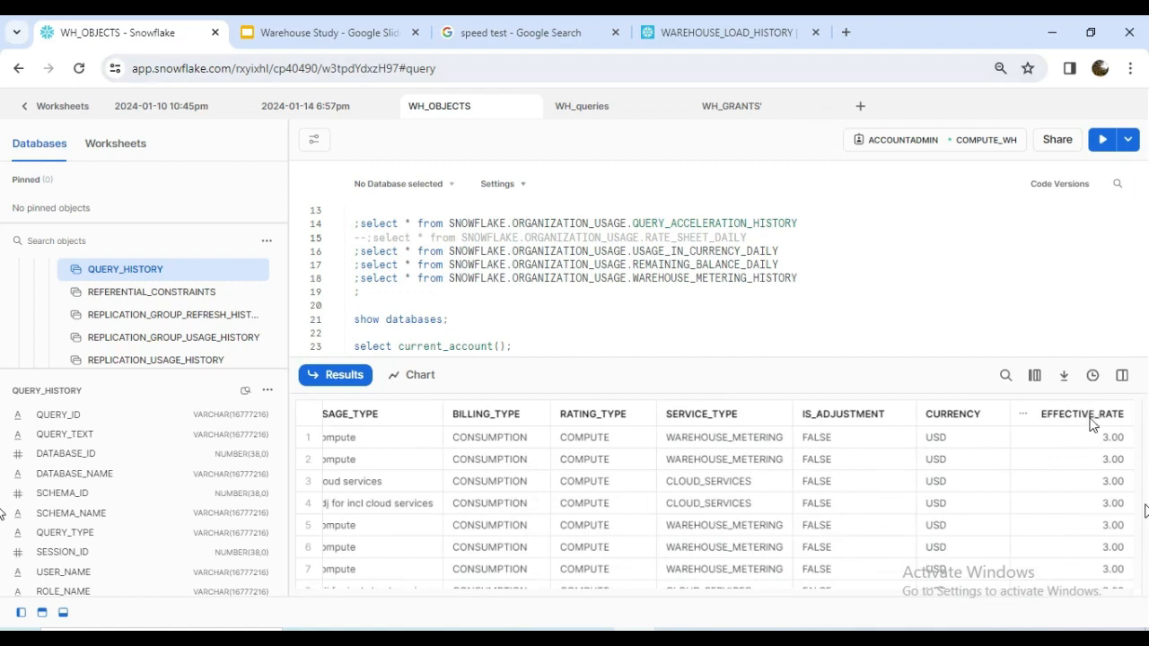
Run the SELECT query on SNOWFLAKE.ORGANIZATION_USAGE.USAGE_IN_CURRENCY_DAILY and examine its usage, currency, balance source, billing and service type columns.
click(1097, 139)
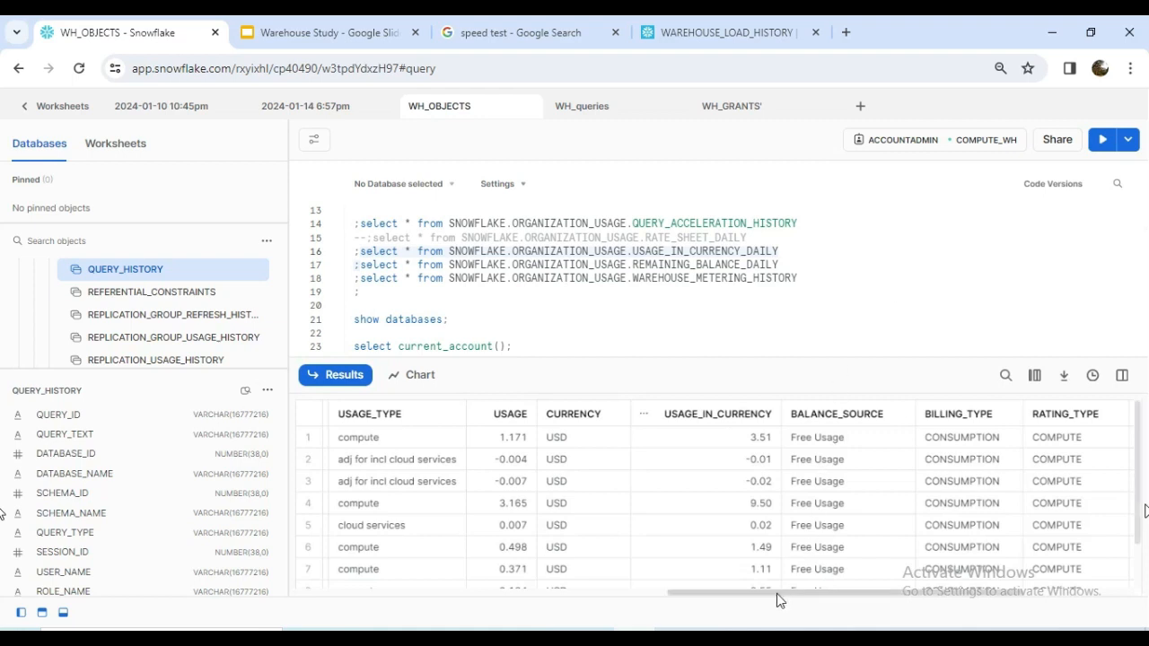
drag(775, 599, 650, 602)
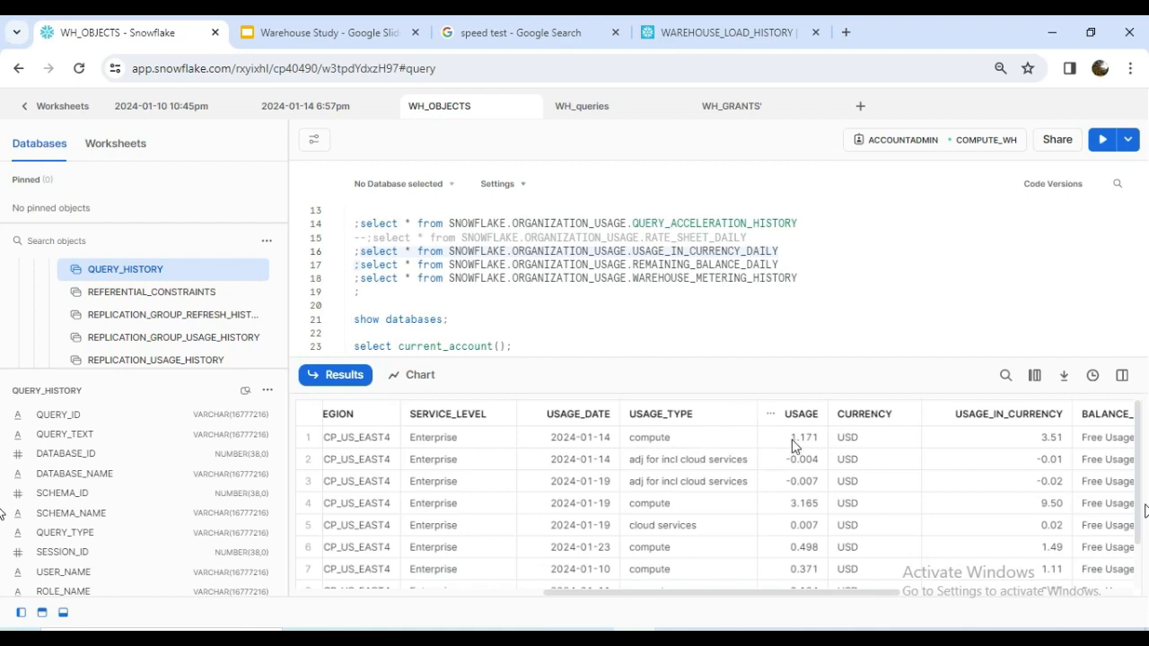
drag(757, 597, 854, 592)
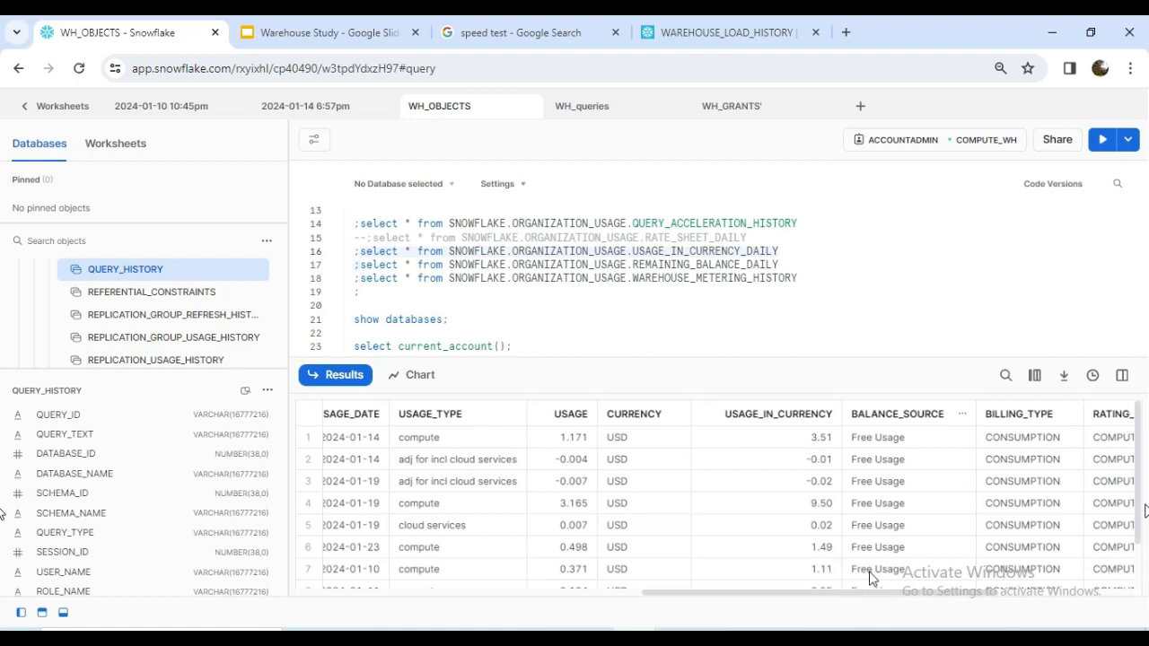
drag(867, 597, 935, 595)
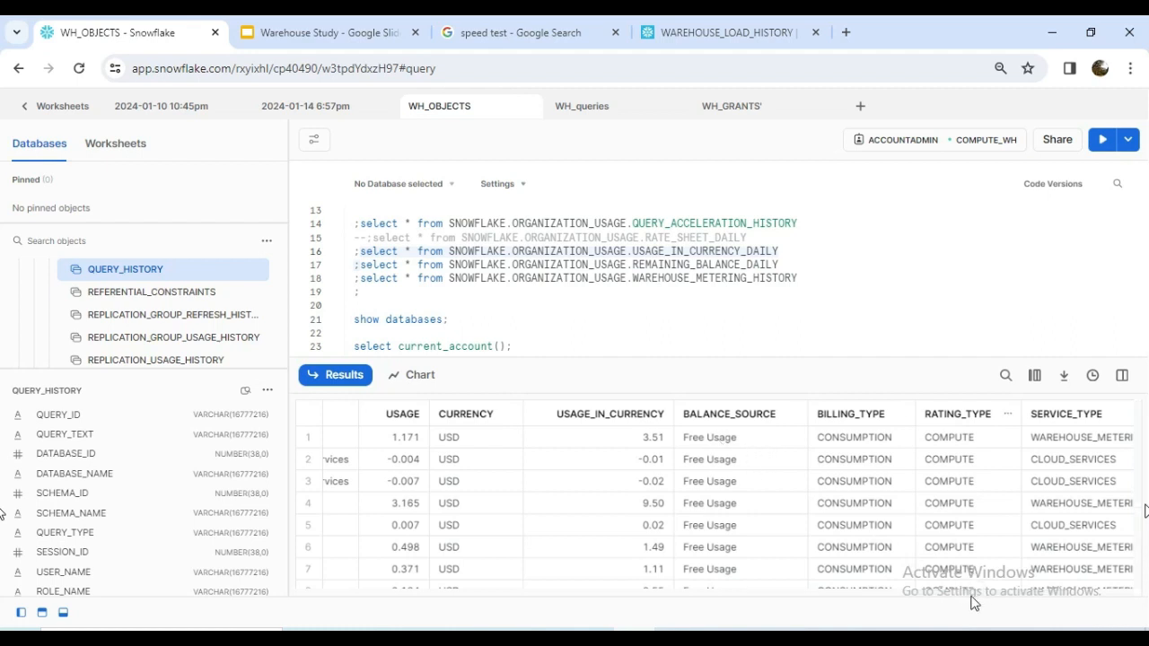
drag(975, 600, 1066, 598)
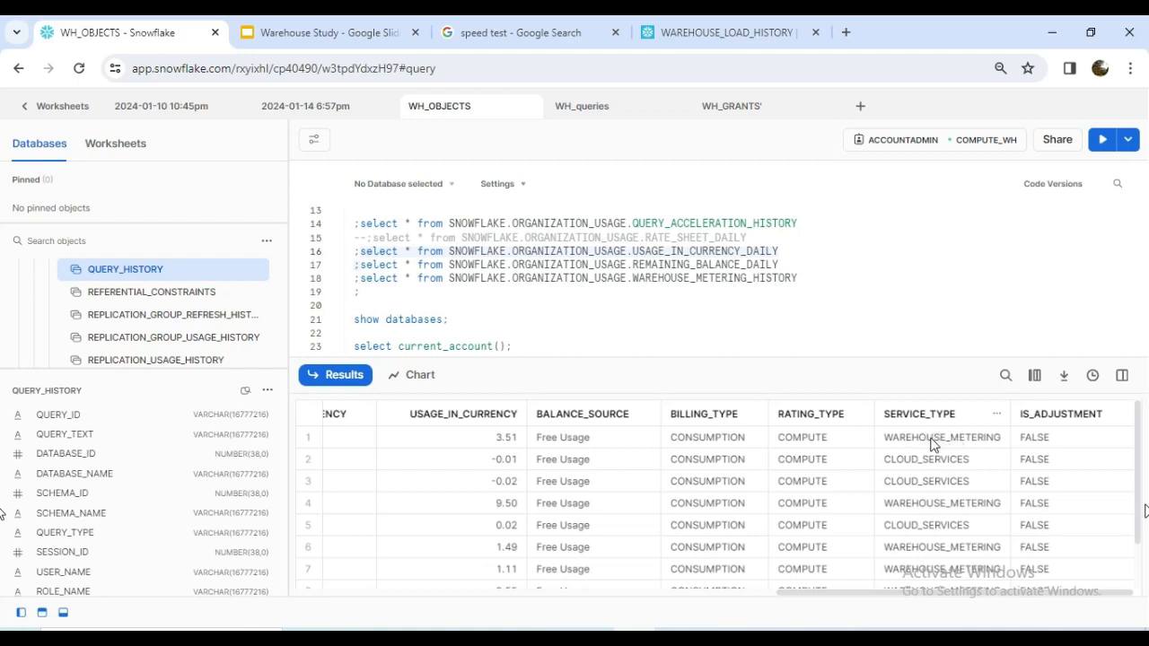
scroll(469, 569, left, 10)
scroll(362, 575, right, 3)
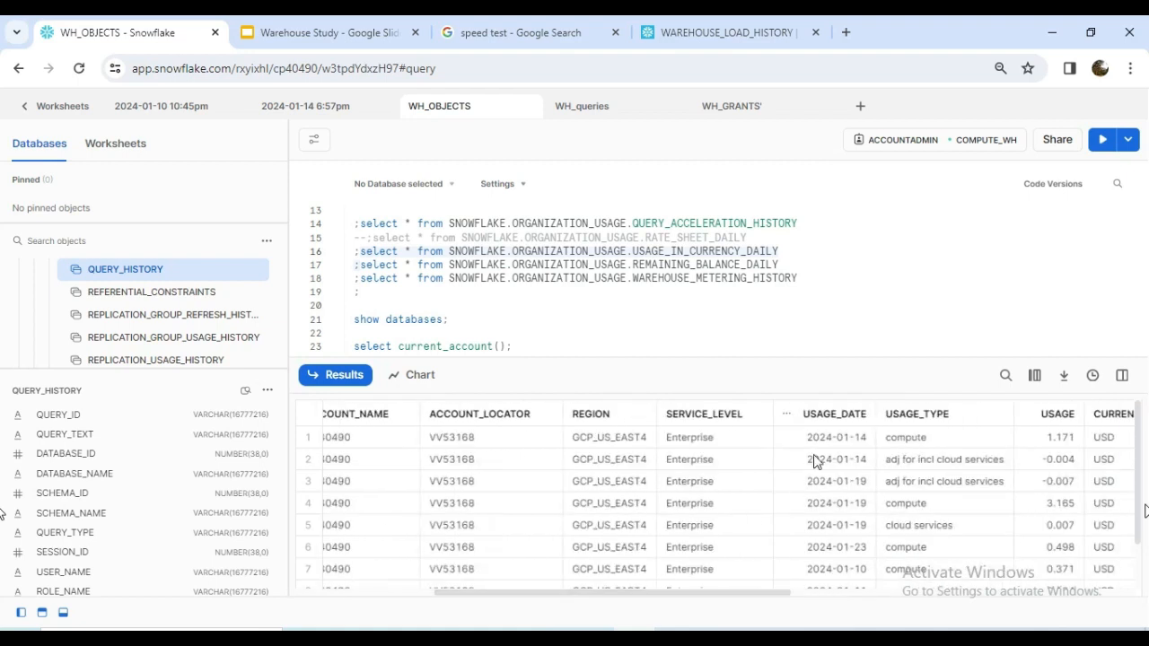
Sort the USAGE_IN_CURRENCY_DAILY results by USAGE_DATE in ascending order.
drag(718, 596, 788, 597)
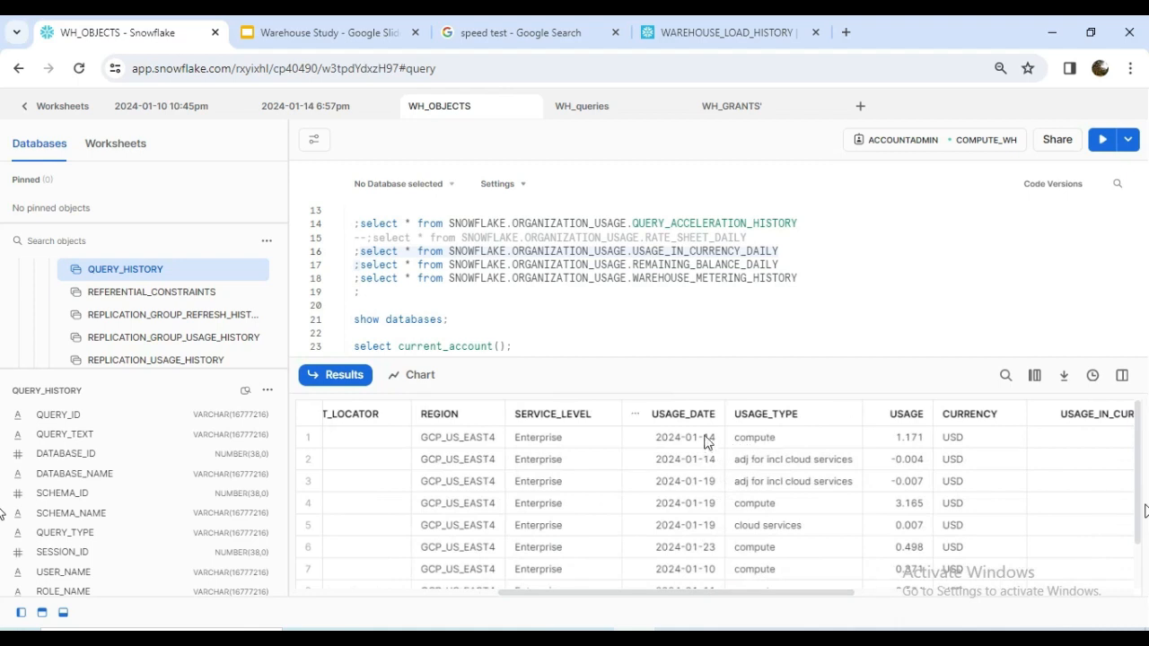
click(637, 415)
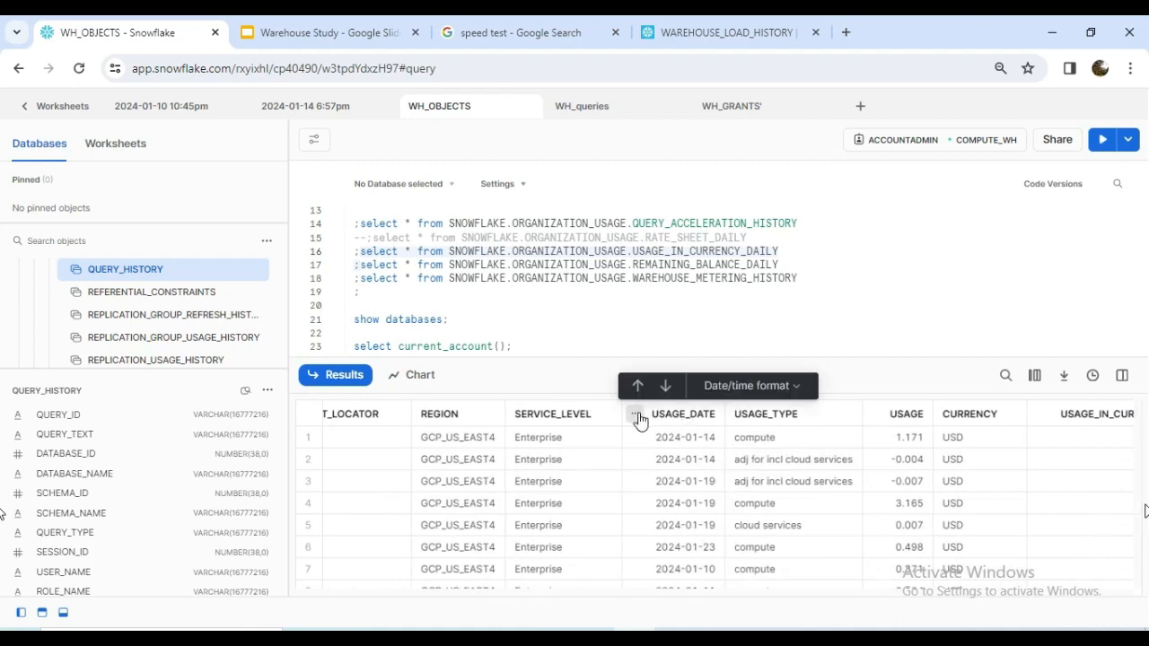
click(638, 386)
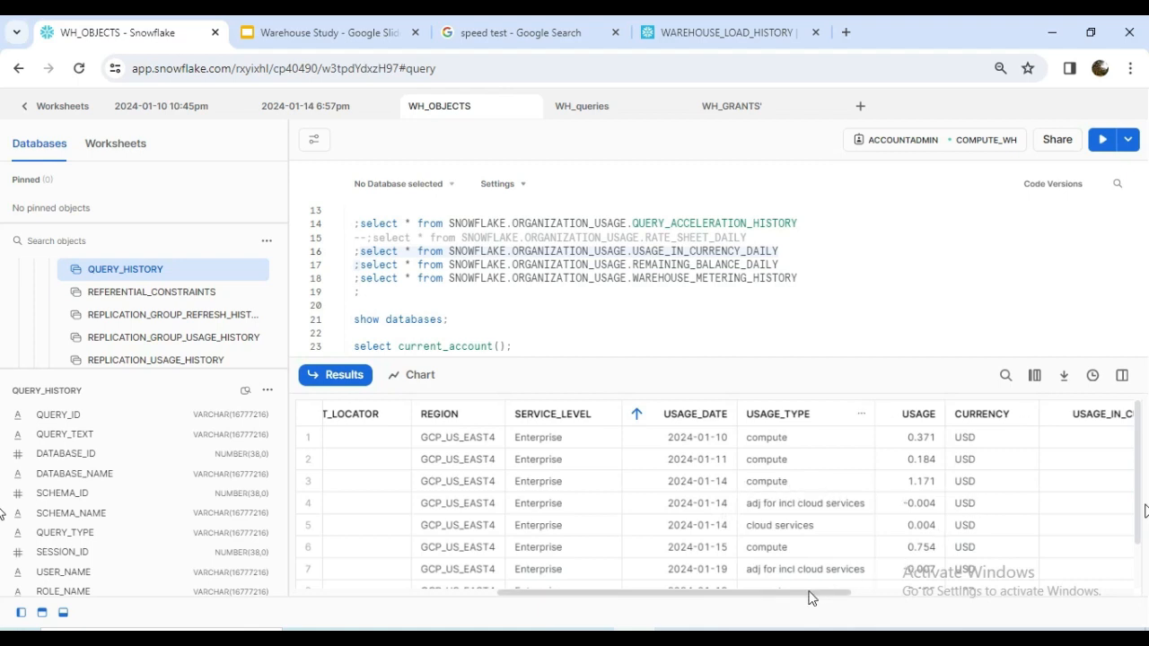
Review the usage type, usage in currency, balance source, billing type and rating type columns of the sorted USAGE_IN_CURRENCY_DAILY results.
drag(812, 598, 869, 605)
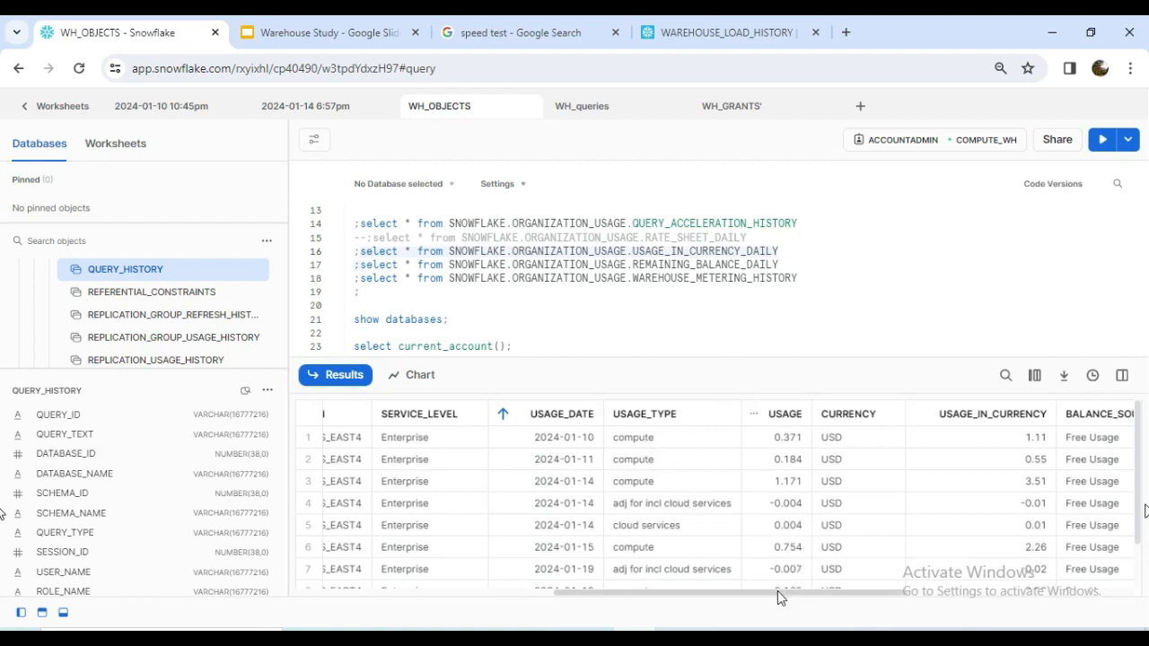
drag(780, 593, 905, 595)
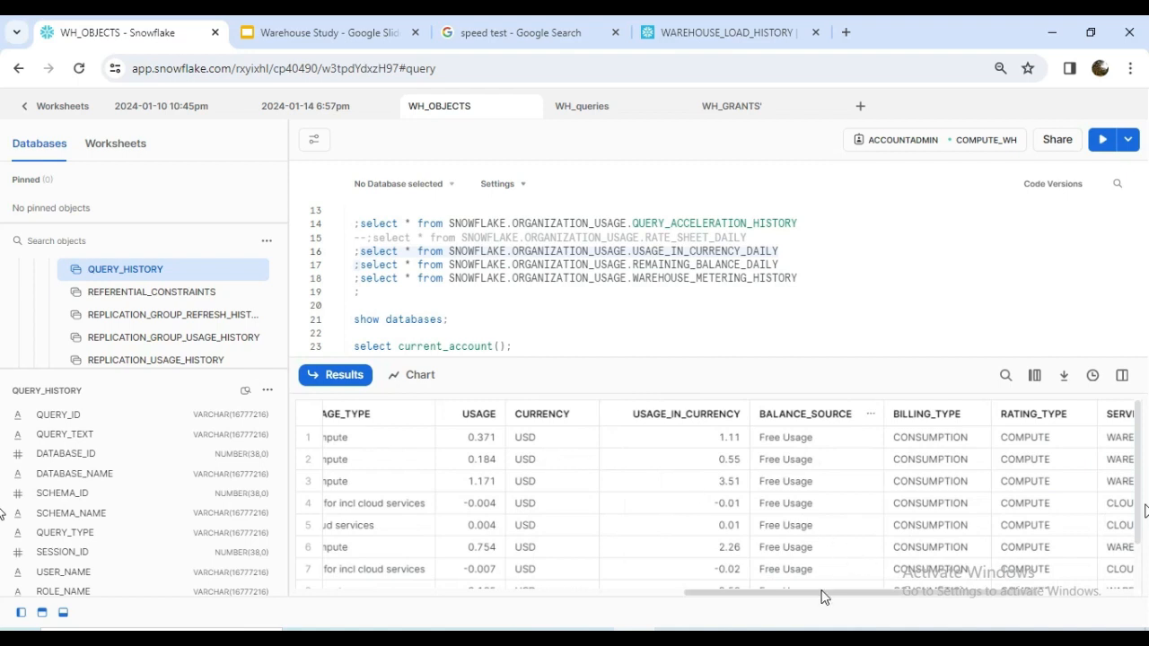
drag(824, 597, 955, 590)
Run the SELECT query on SNOWFLAKE.ORGANIZATION_USAGE.REMAINING_BALANCE_DAILY and examine its free usage, capacity and on-demand consumption balance columns.
click(666, 264)
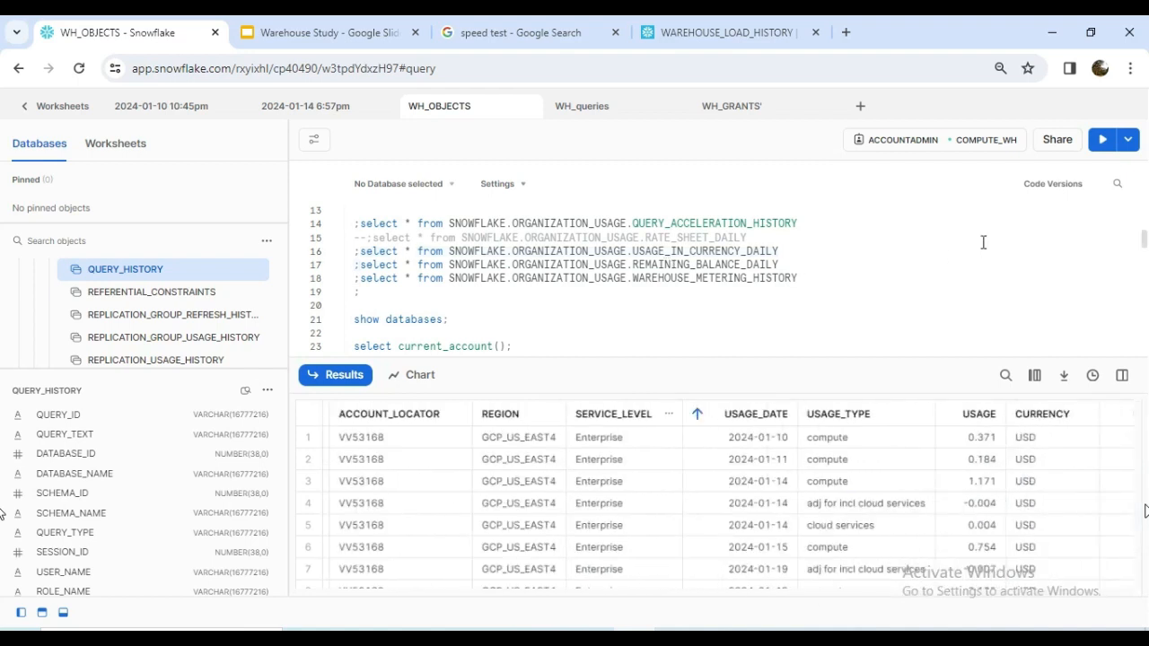
click(1104, 140)
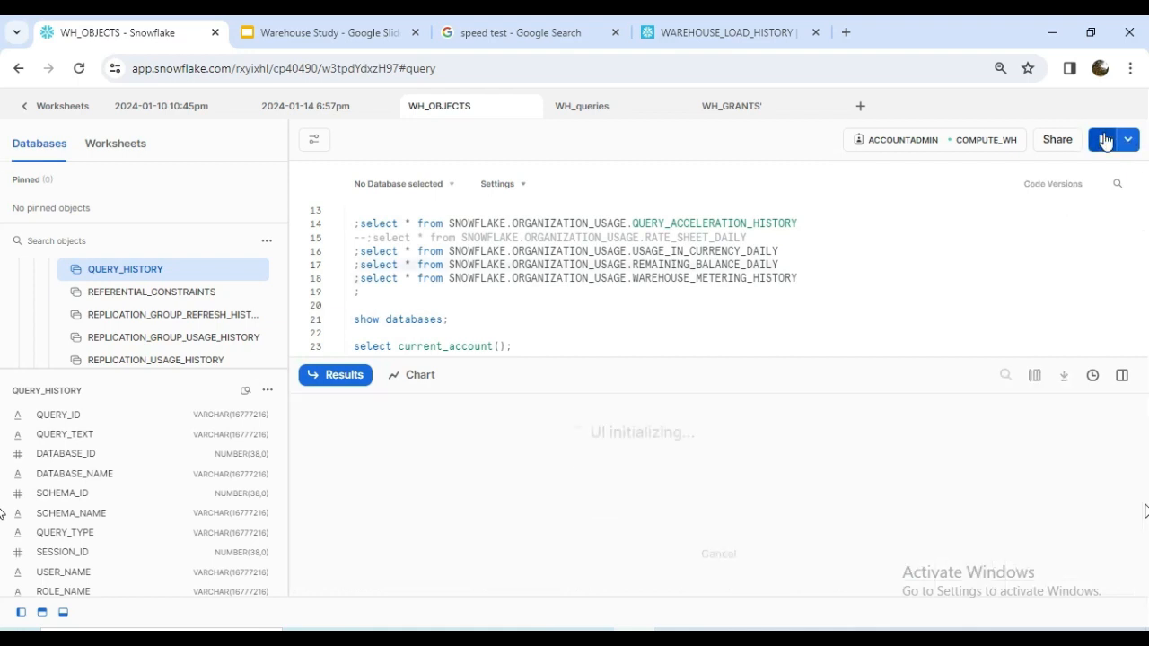
drag(611, 592, 479, 600)
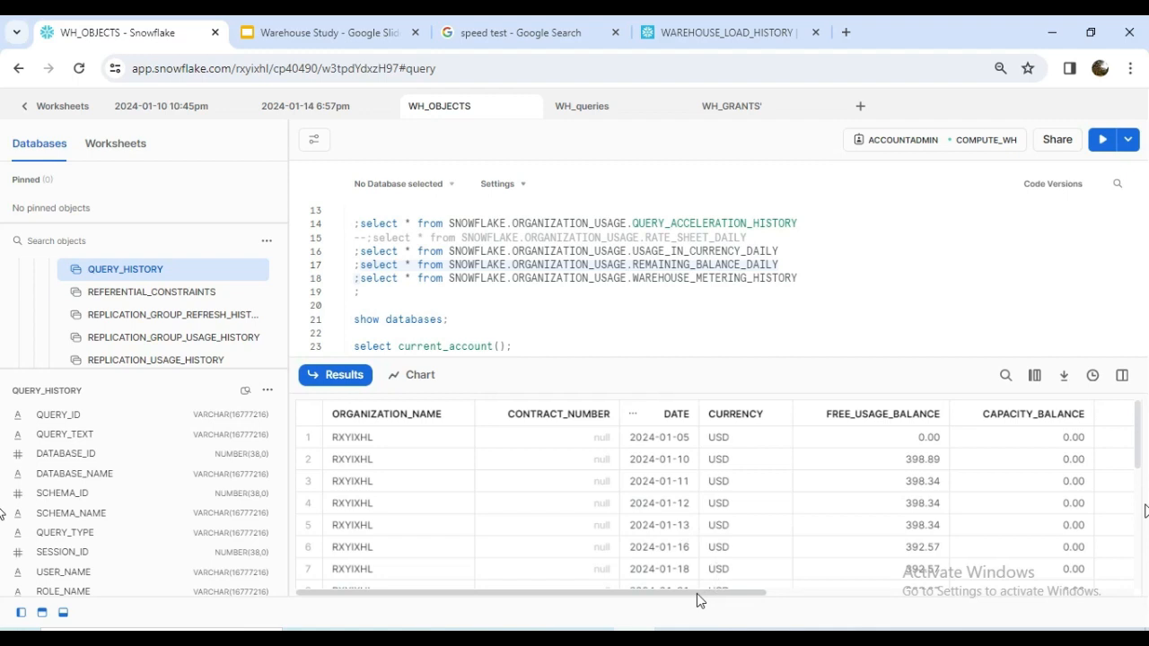
drag(697, 593, 865, 595)
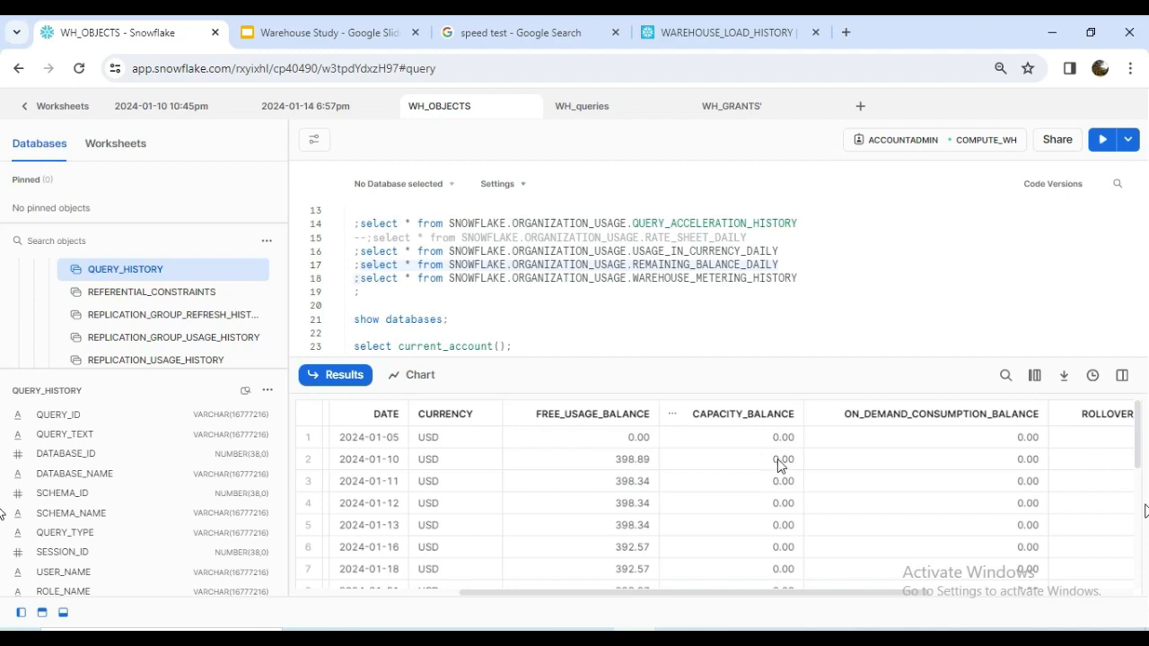
drag(843, 594, 674, 594)
Run the SELECT query on SNOWFLAKE.ORGANIZATION_USAGE.WAREHOUSE_METERING_HISTORY and examine its warehouse name, credits used, compute and cloud services columns.
click(716, 278)
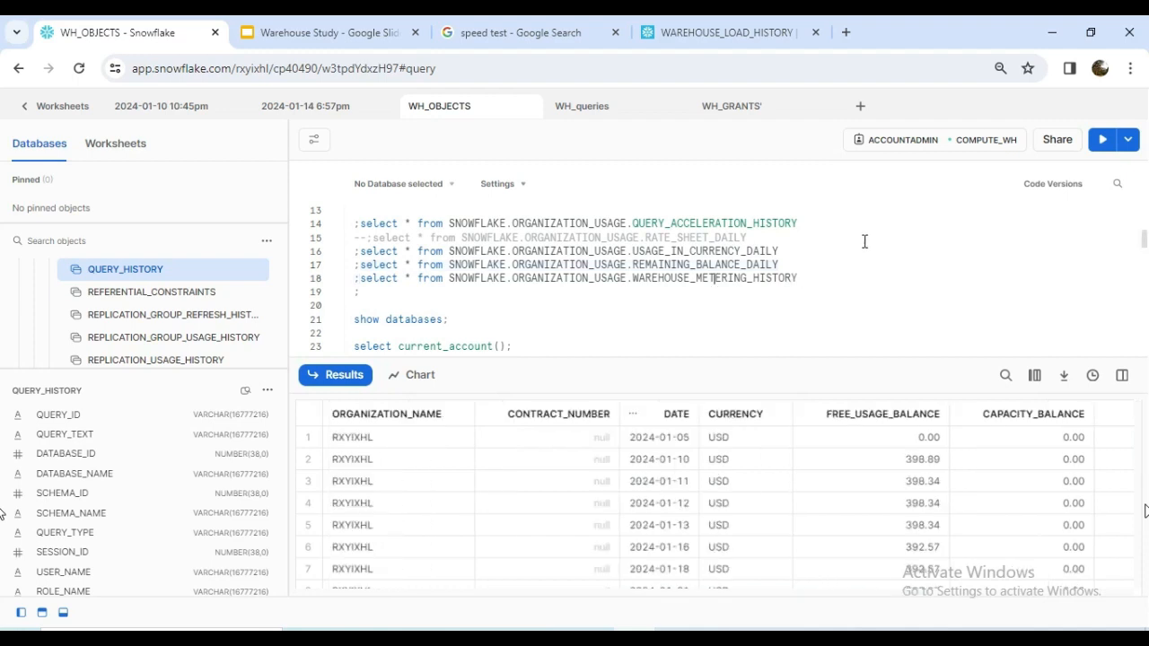
click(1102, 139)
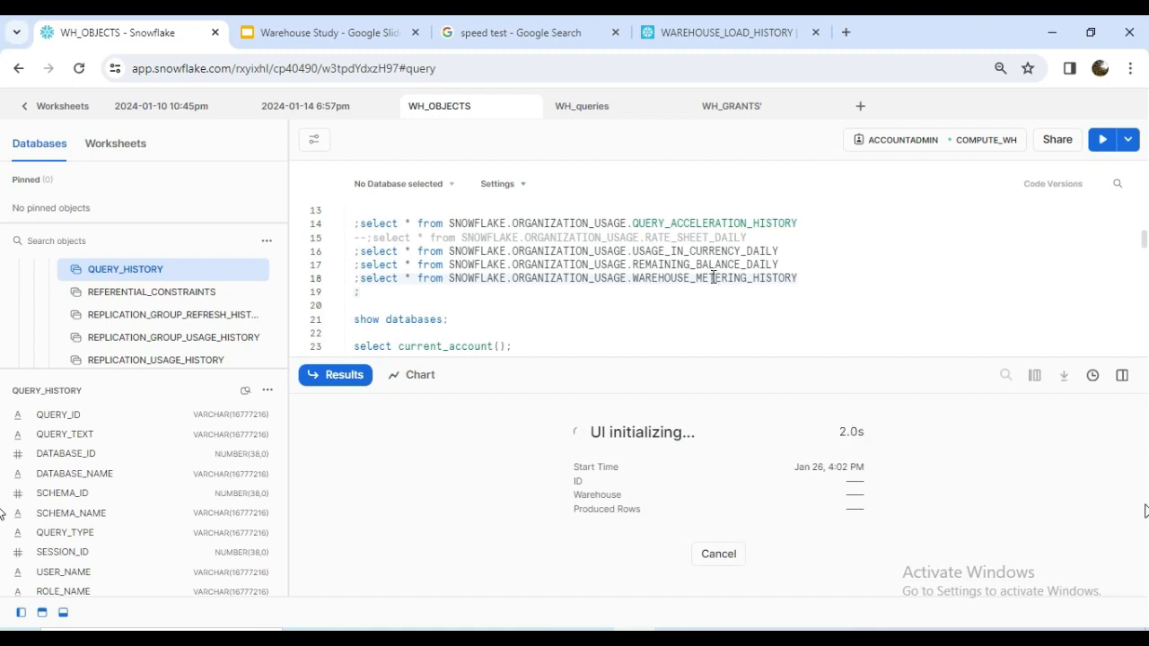
scroll(698, 274, up, 3)
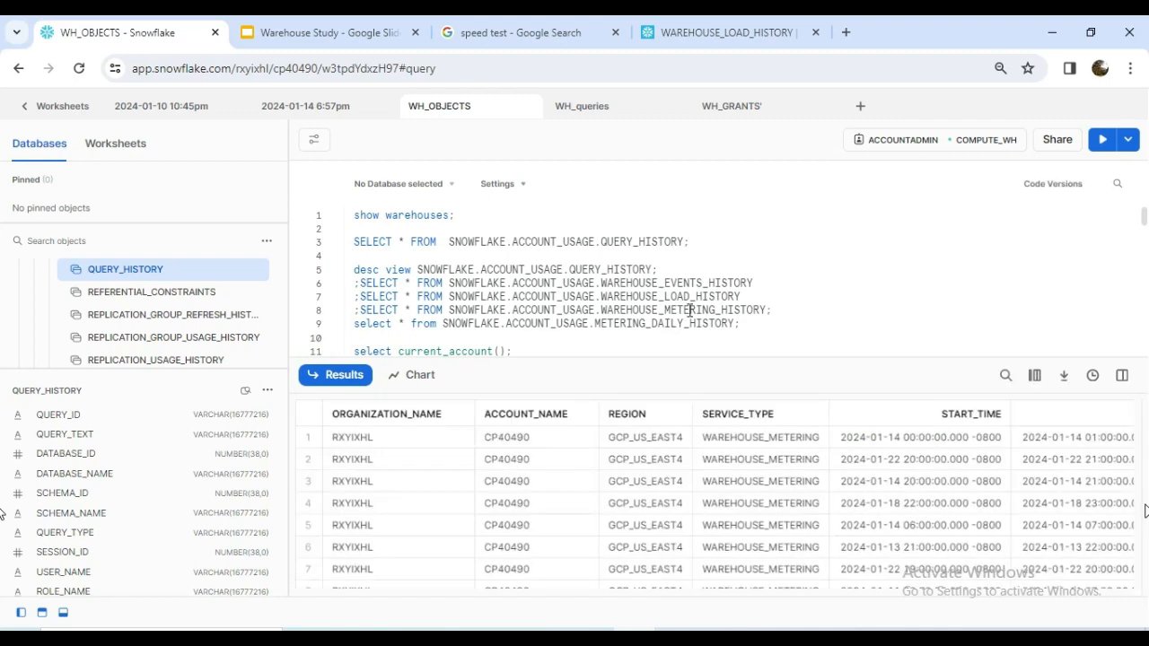
scroll(682, 310, down, 5)
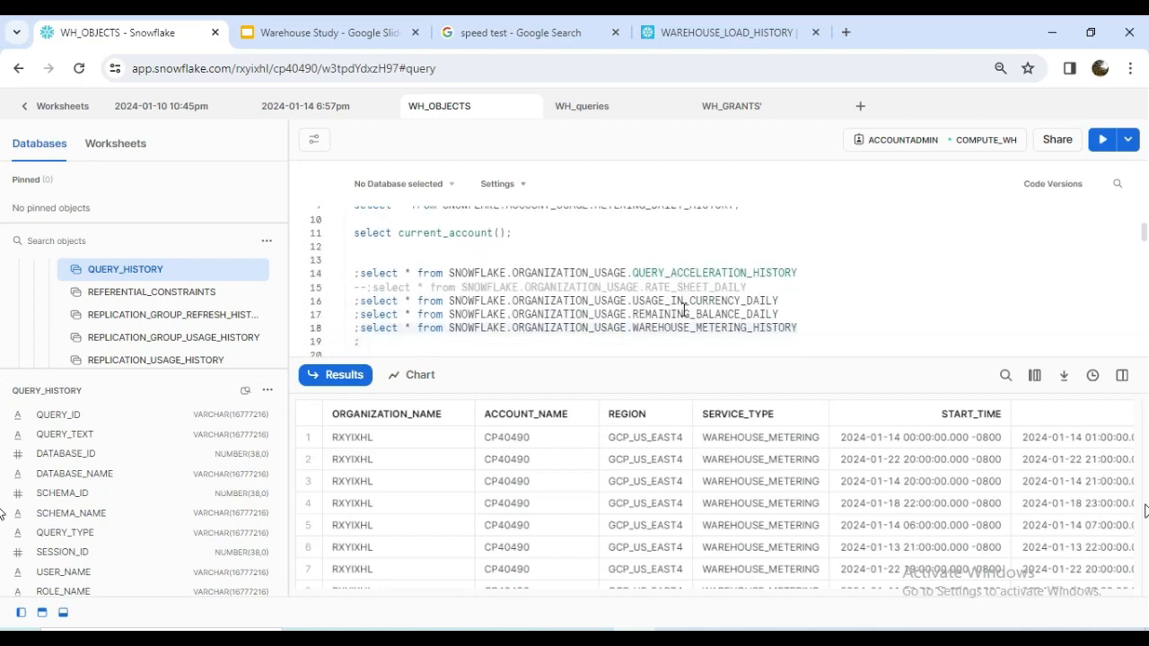
scroll(679, 310, up, 7)
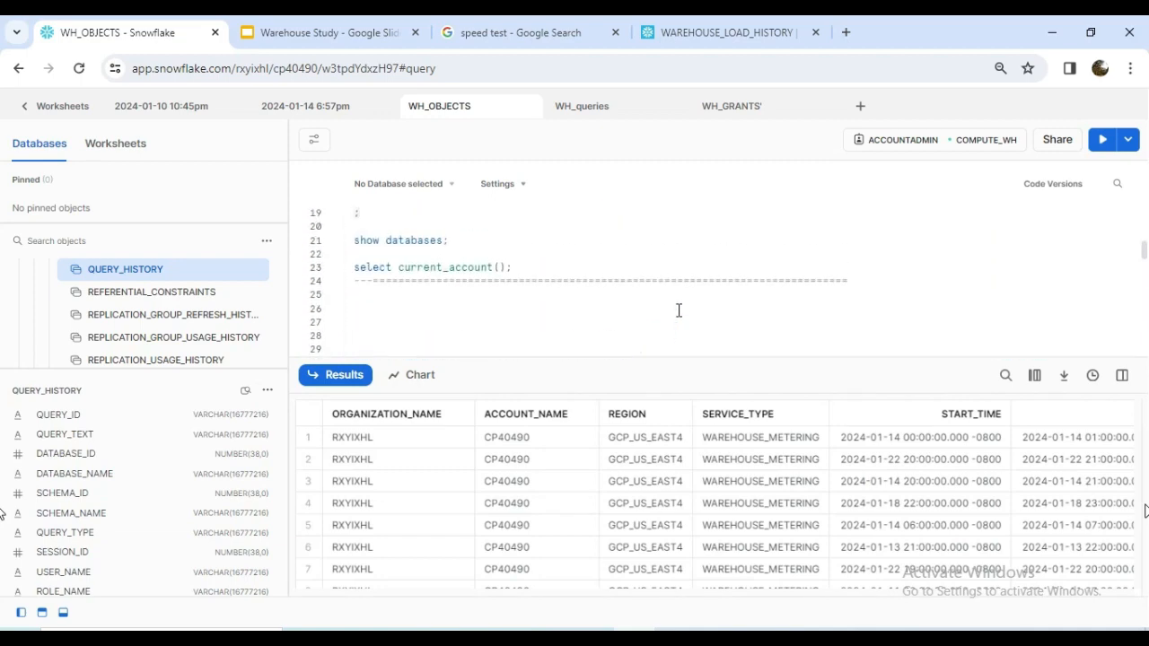
scroll(678, 310, down, 3)
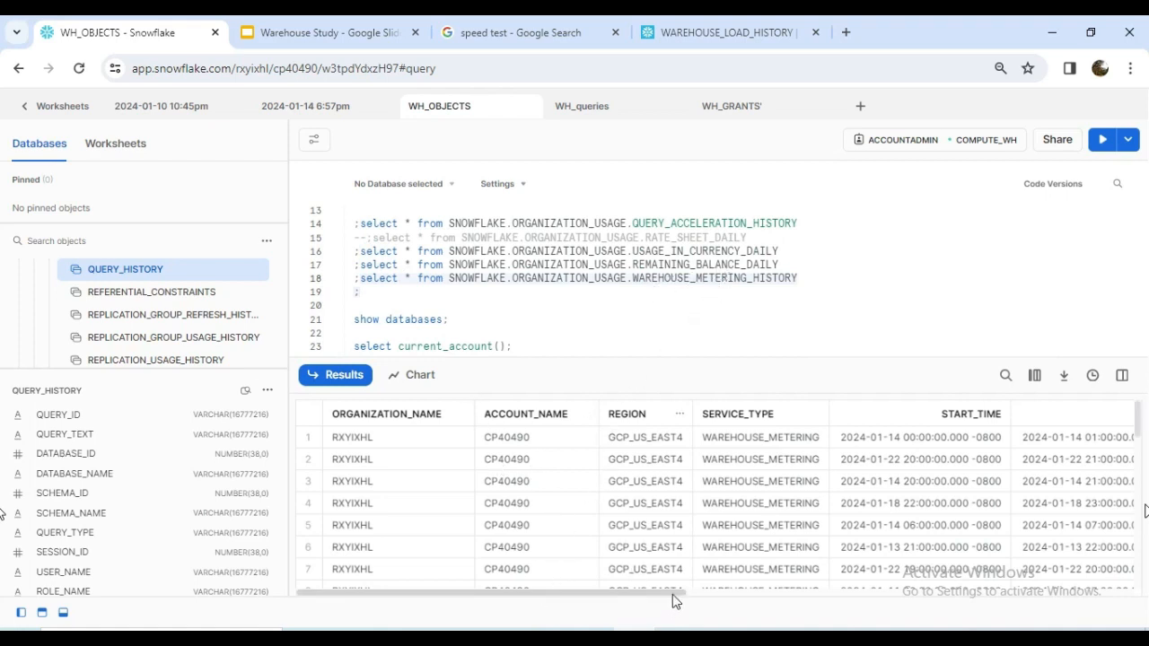
scroll(651, 599, right, 2)
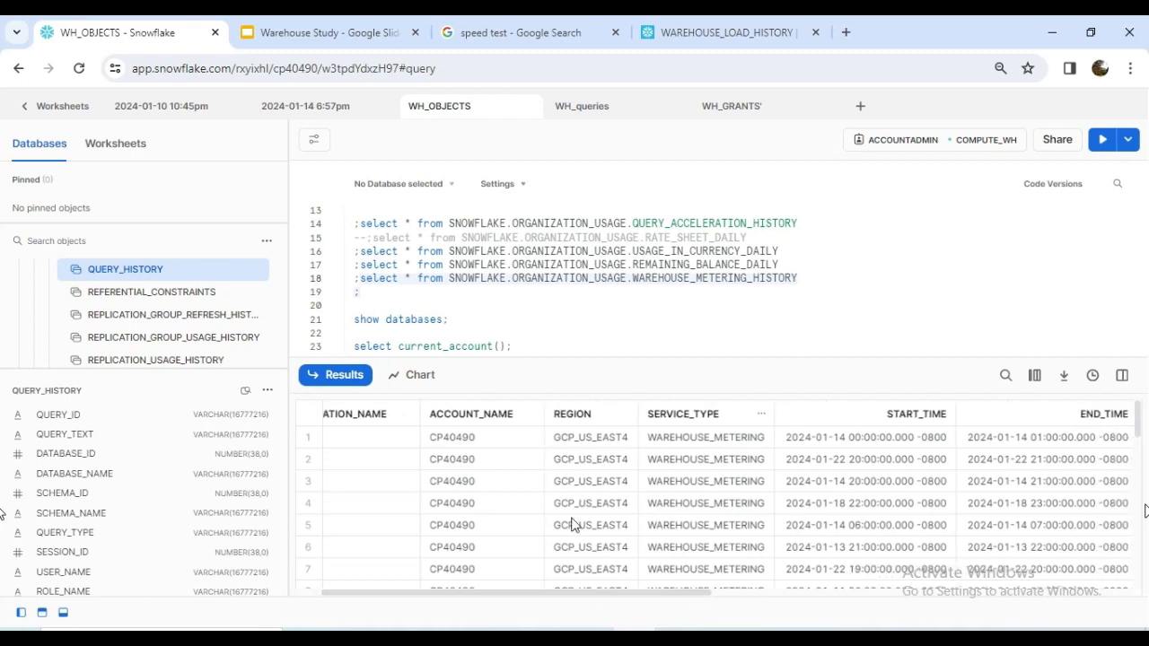
drag(637, 598, 983, 601)
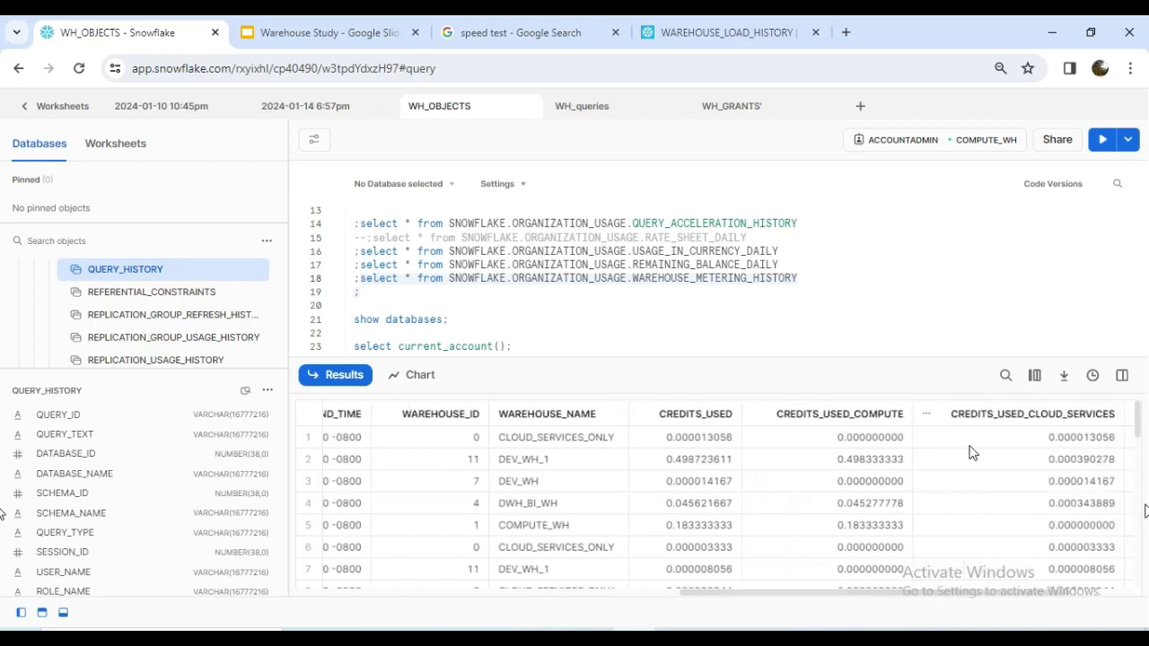
drag(908, 595, 574, 566)
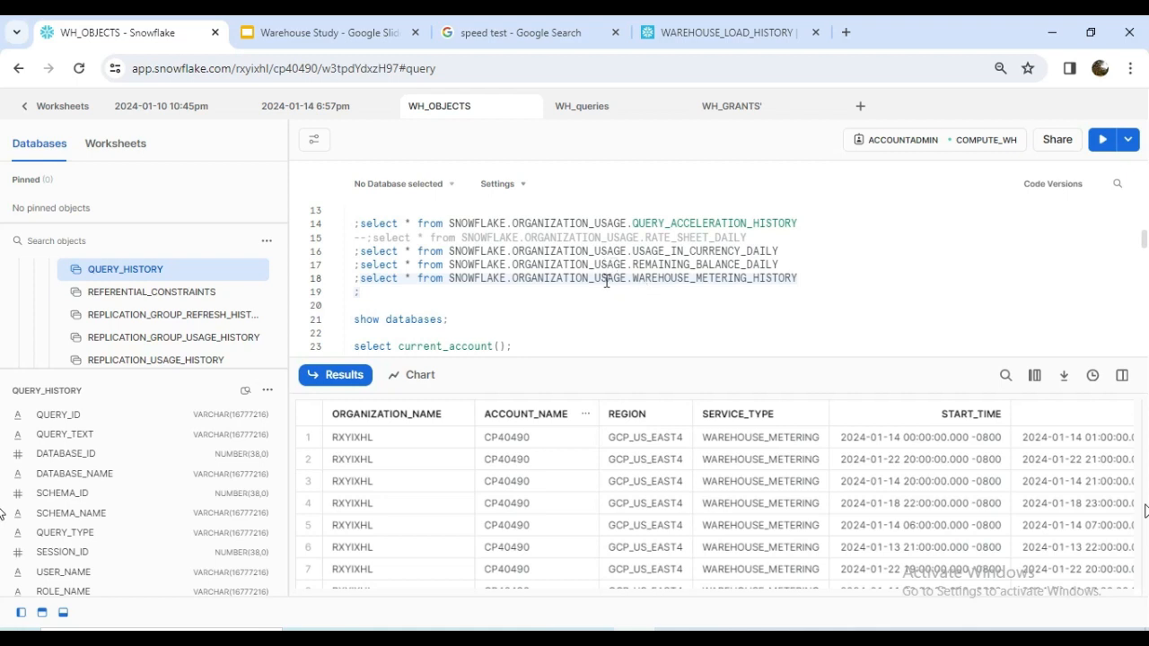
Highlight the ORGANIZATION_USAGE schema name in the WAREHOUSE_METERING_HISTORY and REMAINING_BALANCE_DAILY queries and compare them with the ACCOUNT_USAGE queries.
double_click(584, 279)
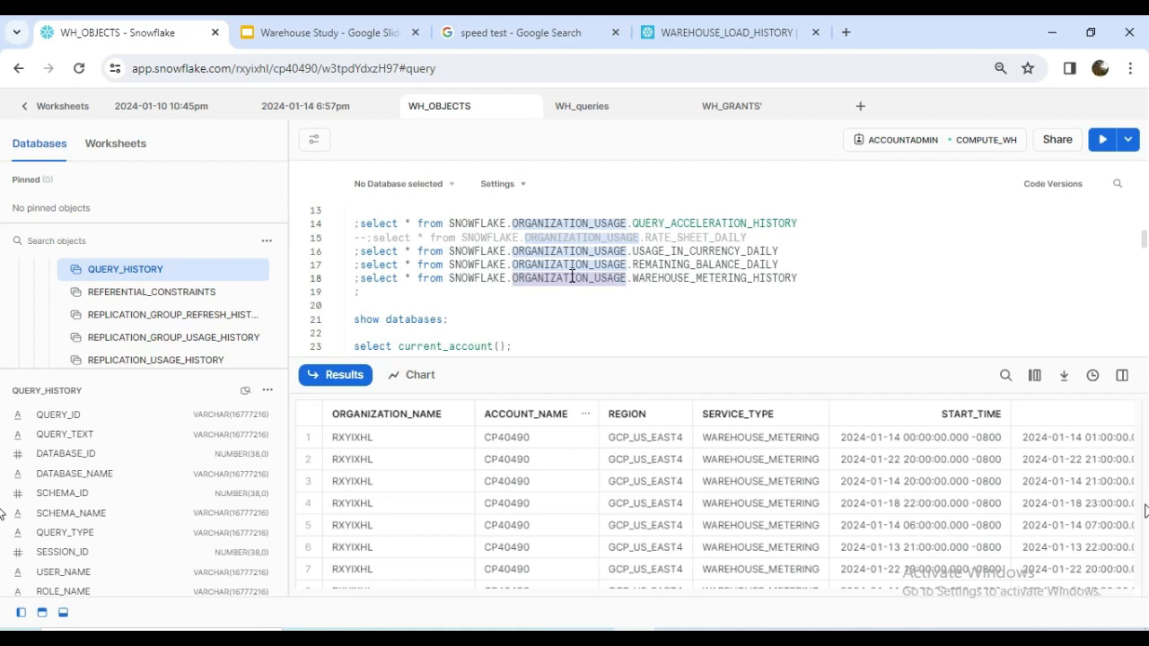
double_click(588, 277)
double_click(589, 266)
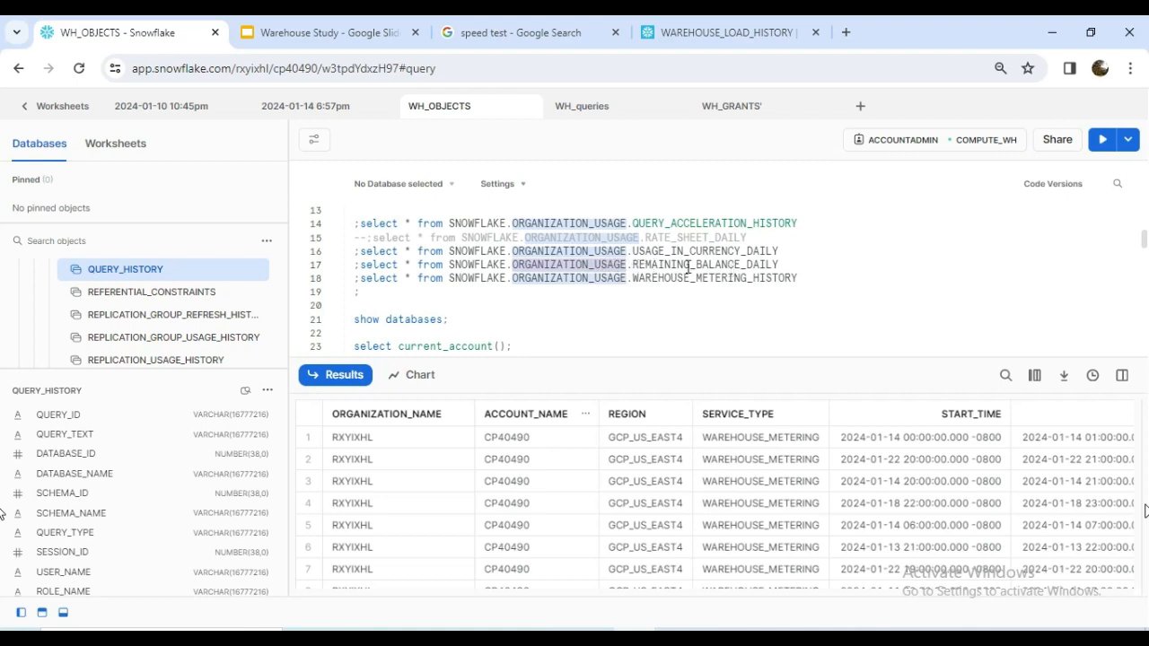
scroll(688, 267, up, 2)
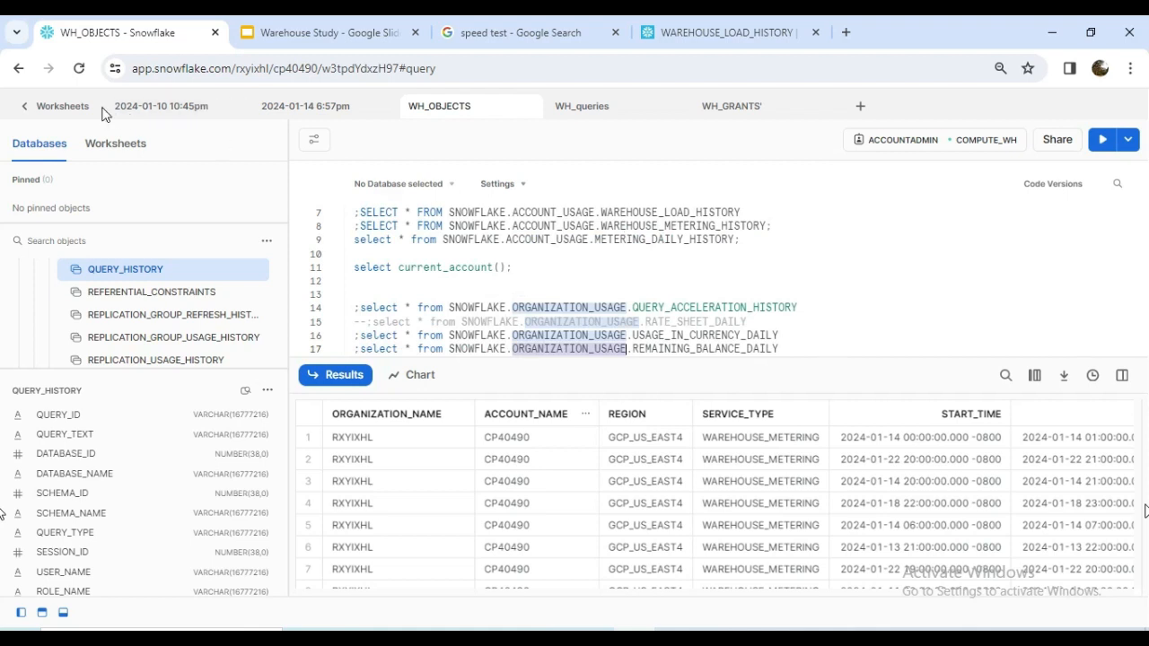
Leave the WH_OBJECTS worksheet and open the Warehouse Tracker dashboard.
click(25, 111)
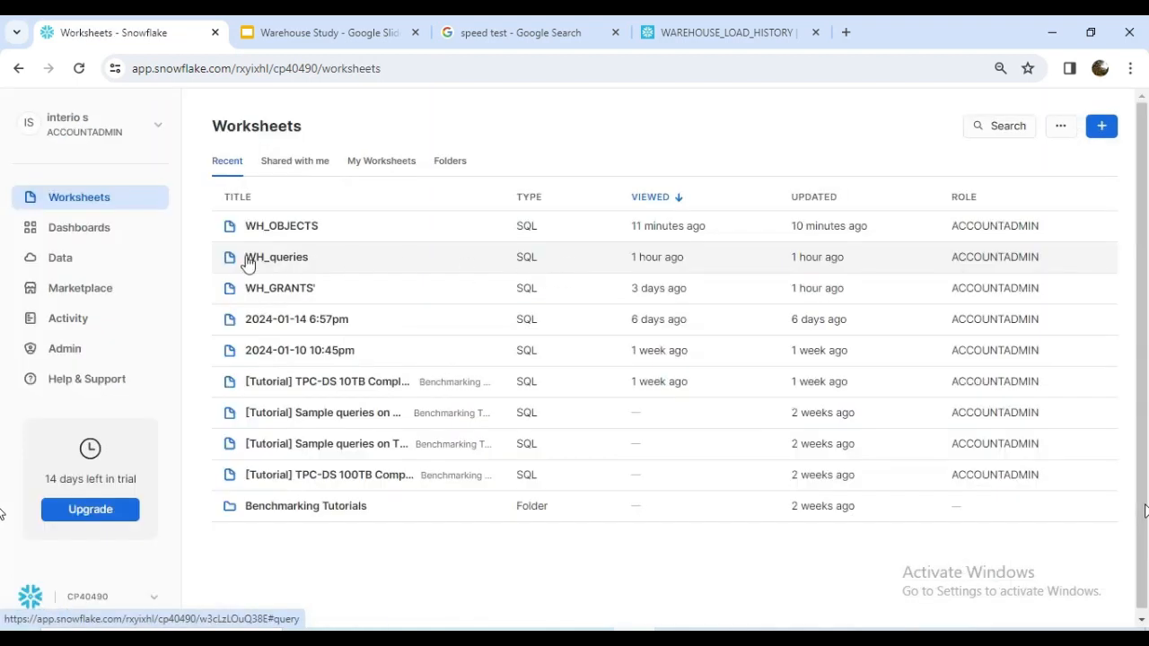
click(91, 235)
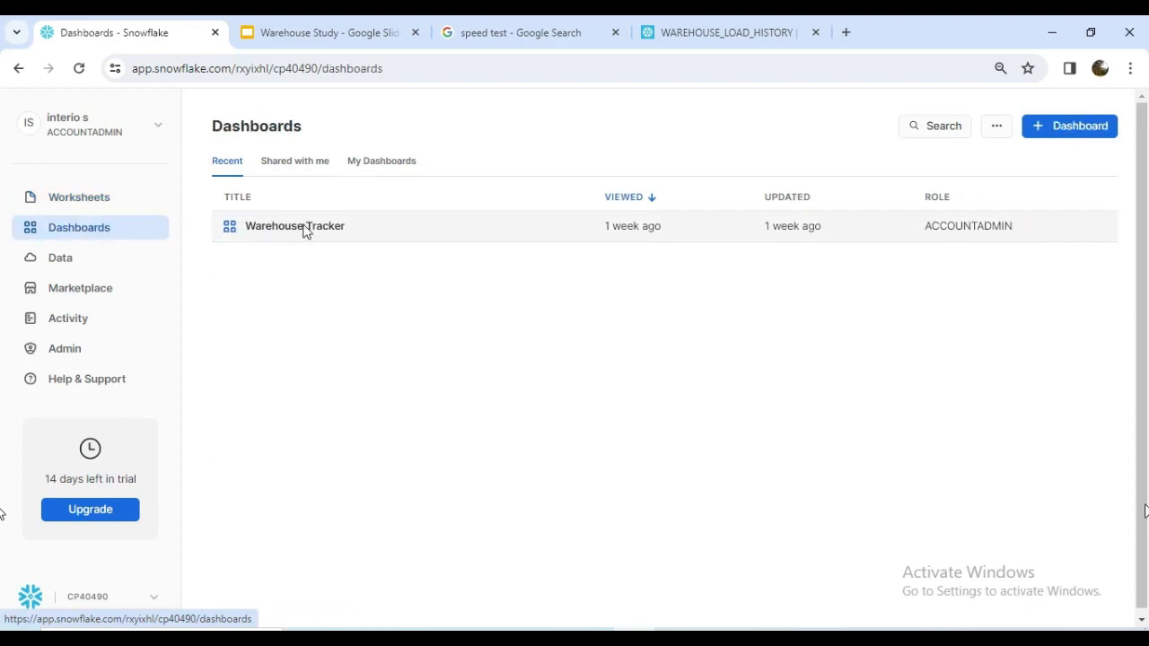
click(296, 226)
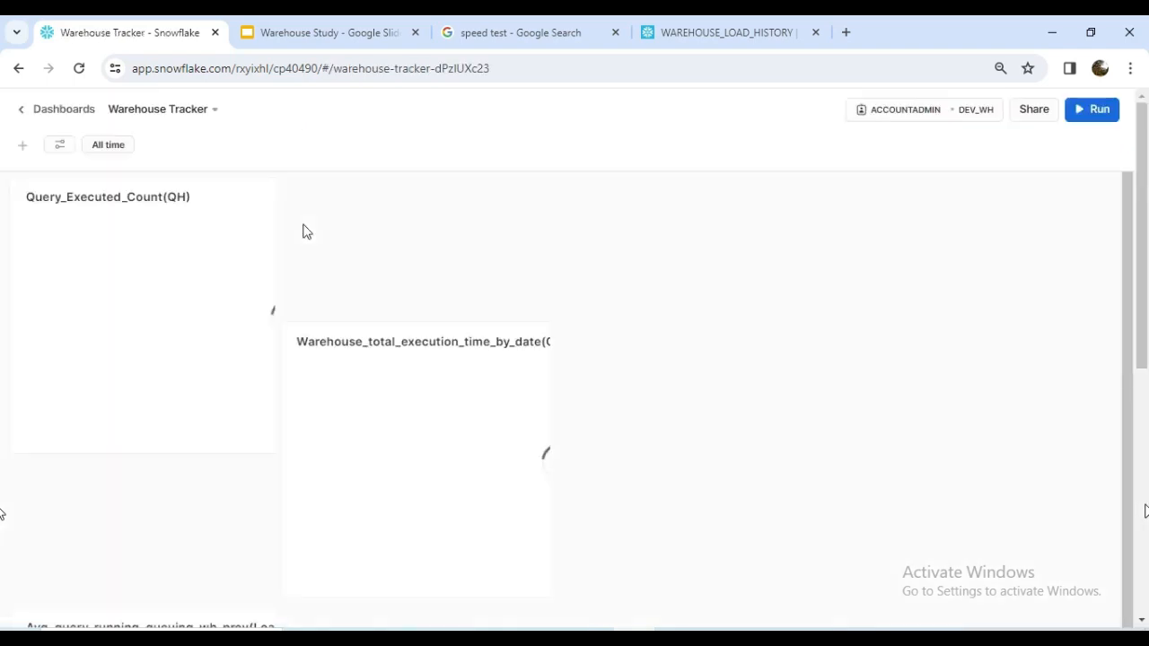